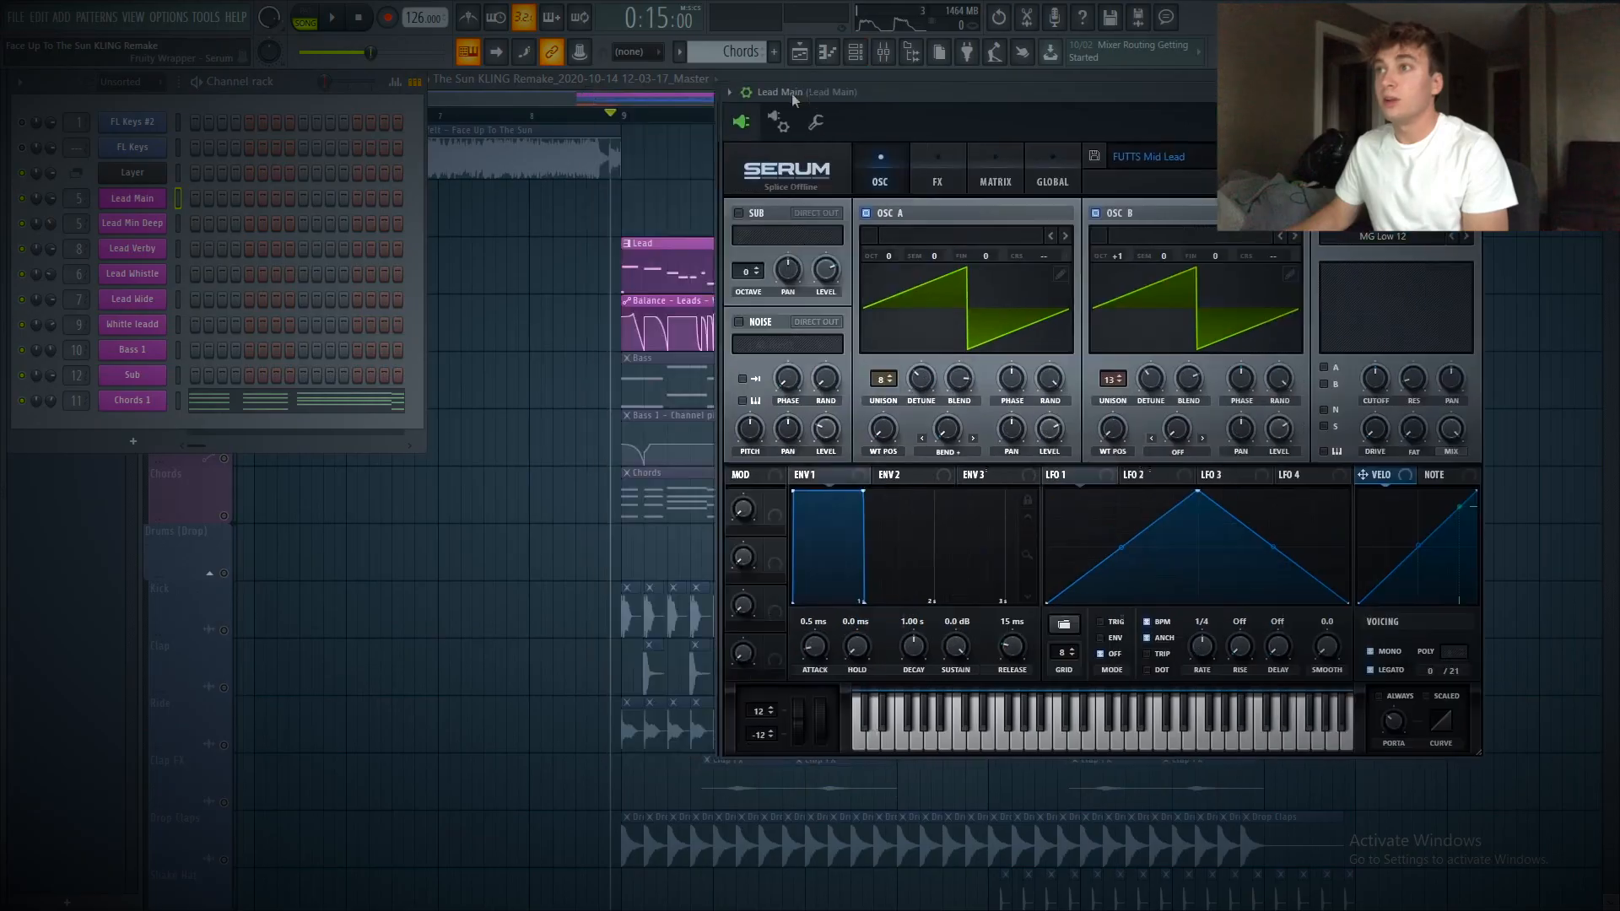
# Clear the plugin windows off the playlist and play the drop's arrangement
pyautogui.moveTo(791, 92); pyautogui.dragTo(818, 92)
pyautogui.click(649, 99)
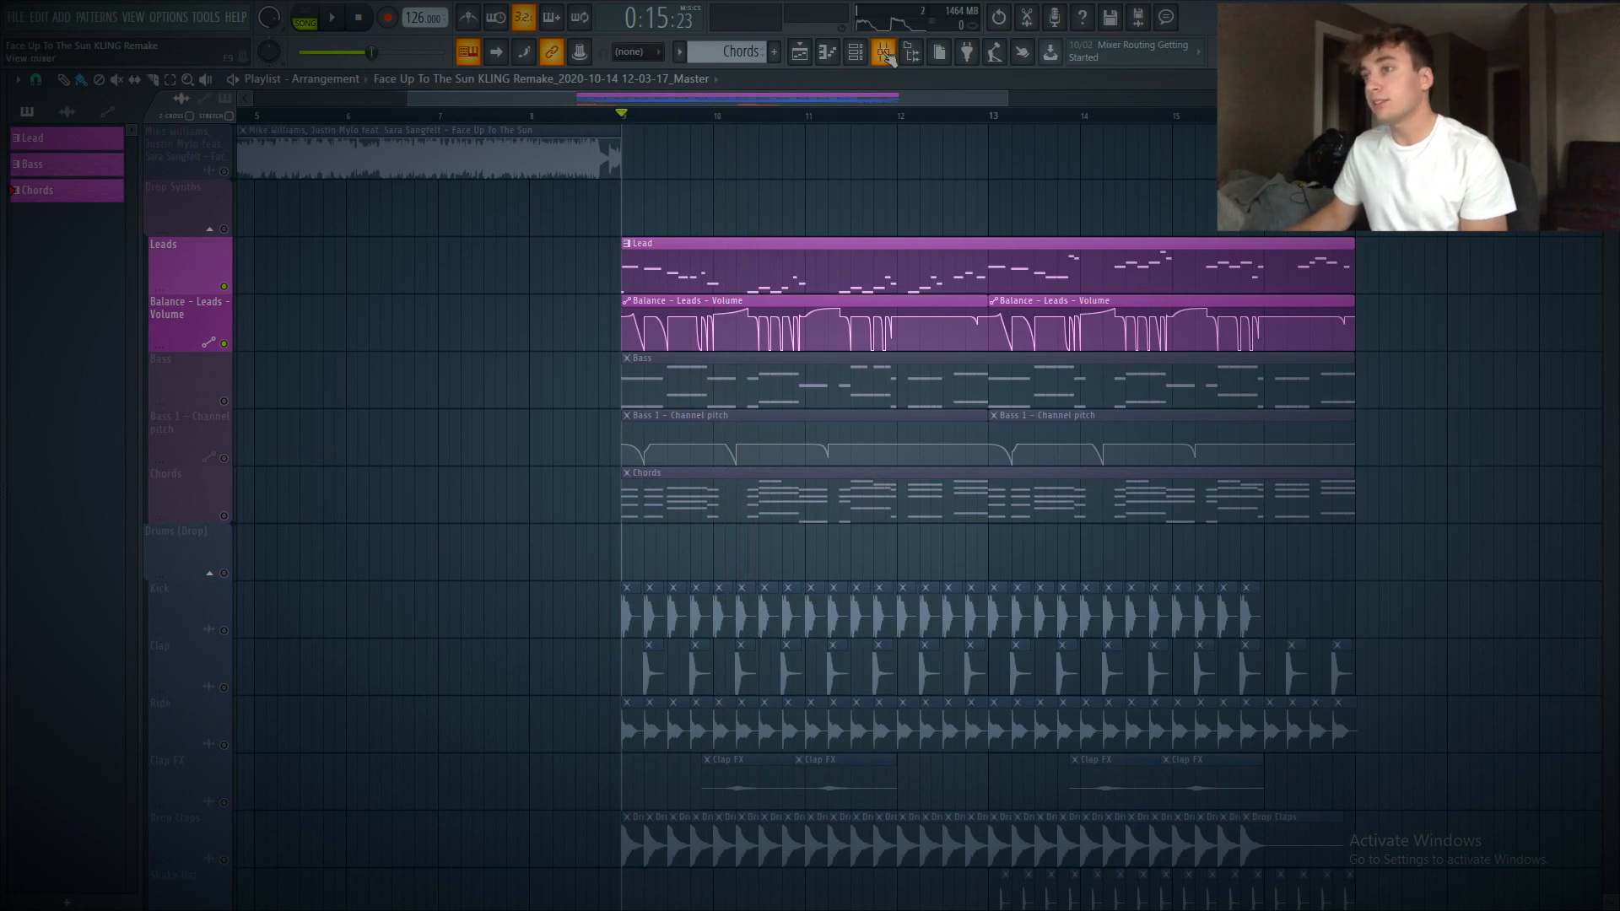
pyautogui.press('space')
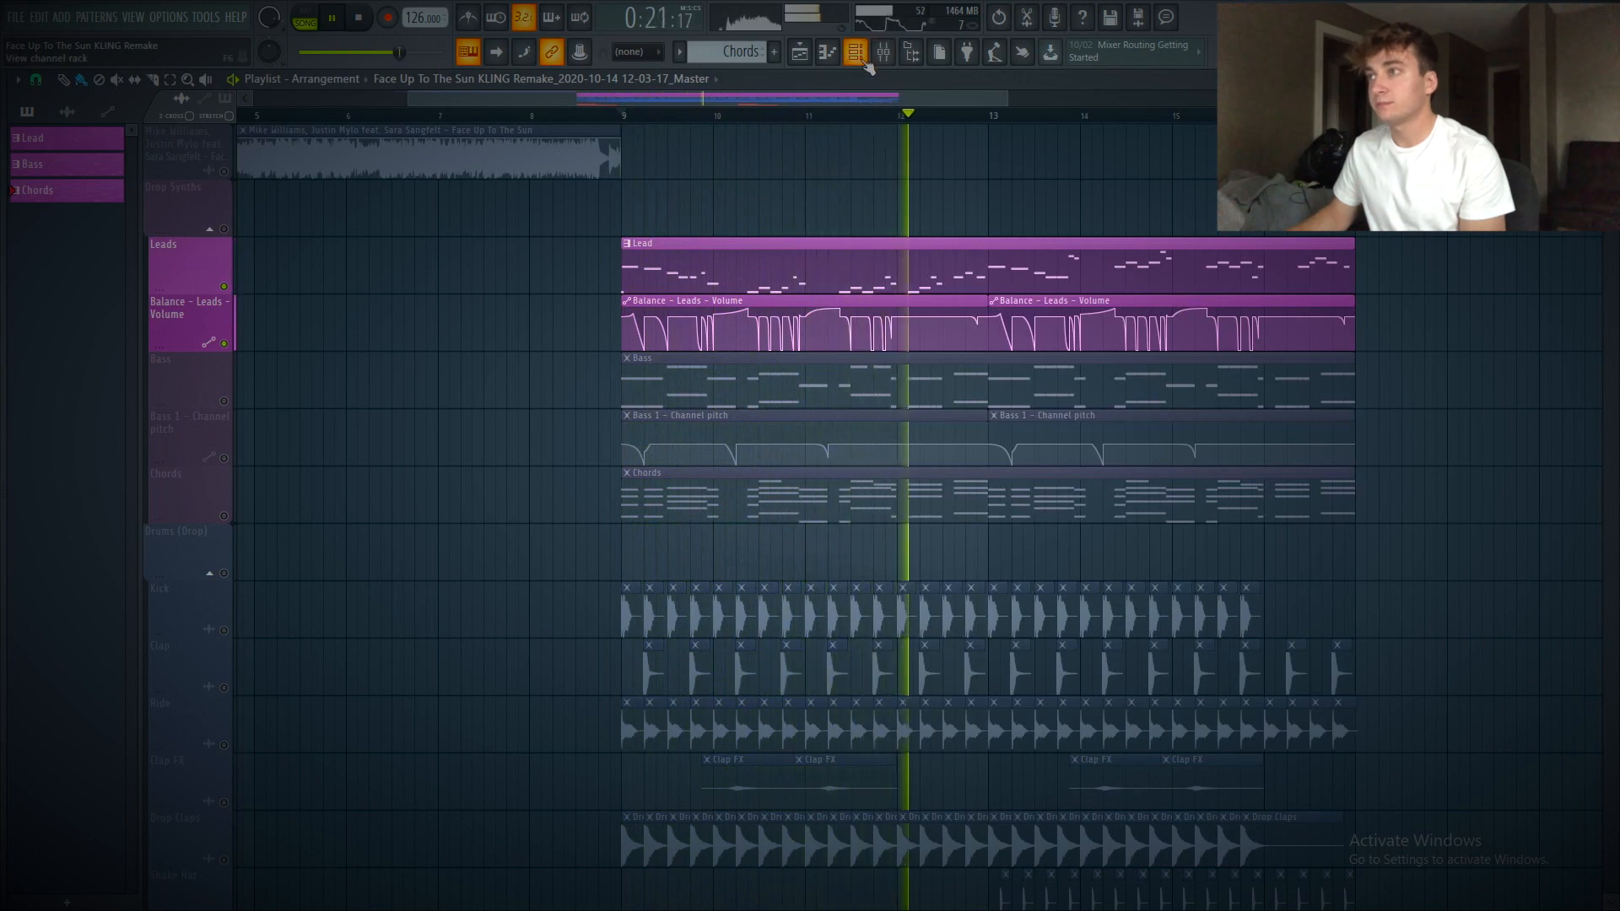
pyautogui.press('space')
# Open the Lead Main synth from the channel list and display its effects rack
pyautogui.click(864, 60)
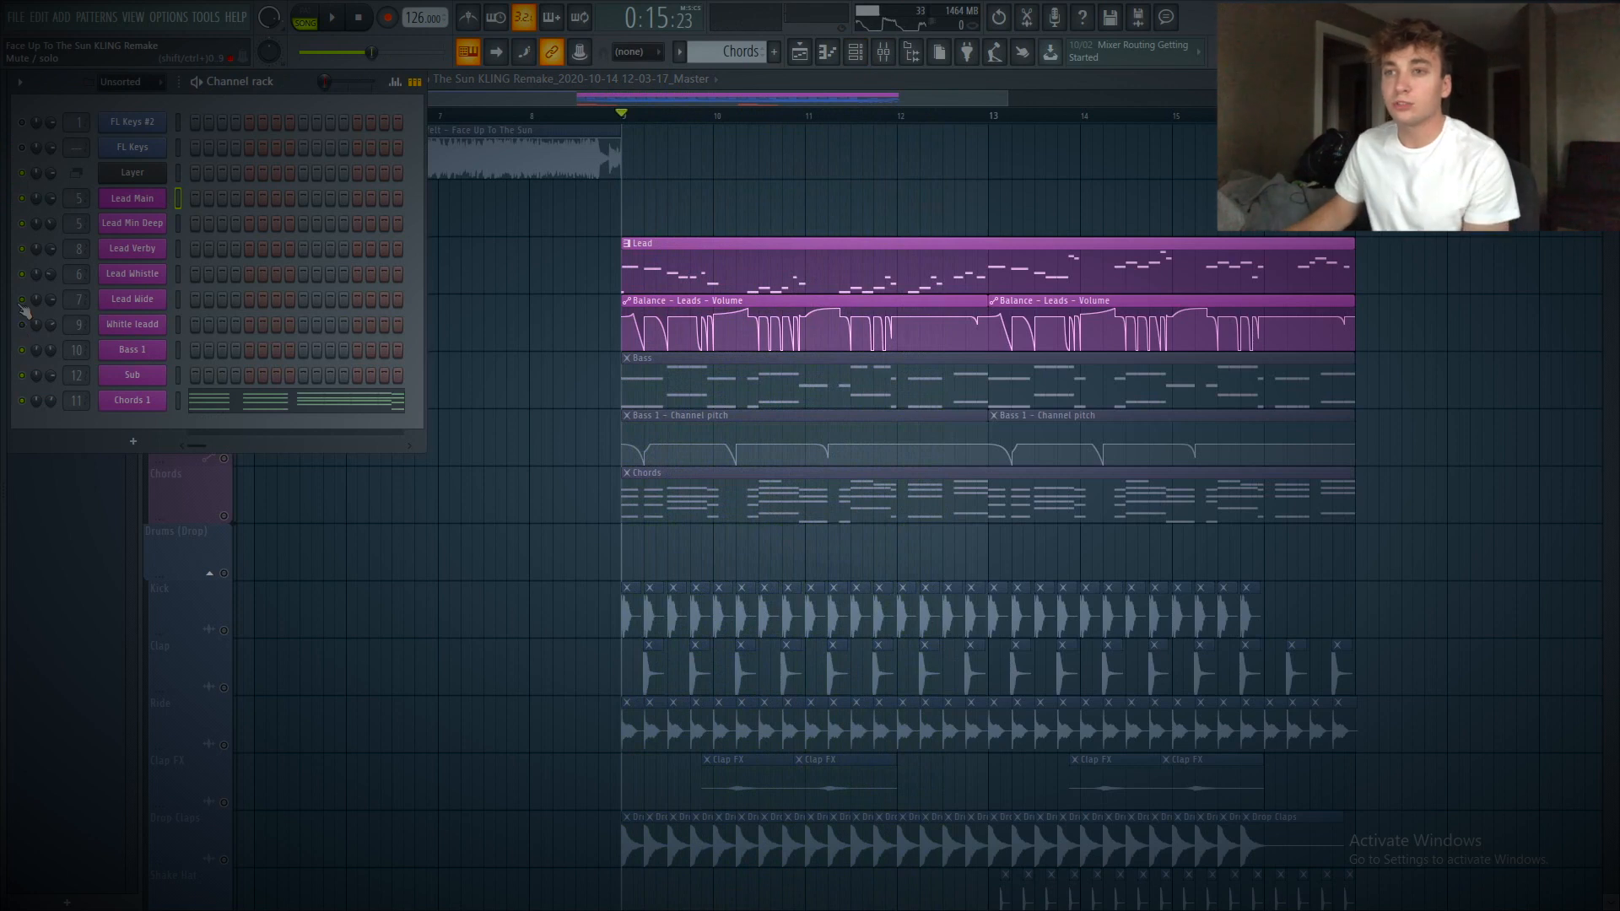
pyautogui.click(142, 199)
pyautogui.moveTo(852, 94); pyautogui.dragTo(724, 81)
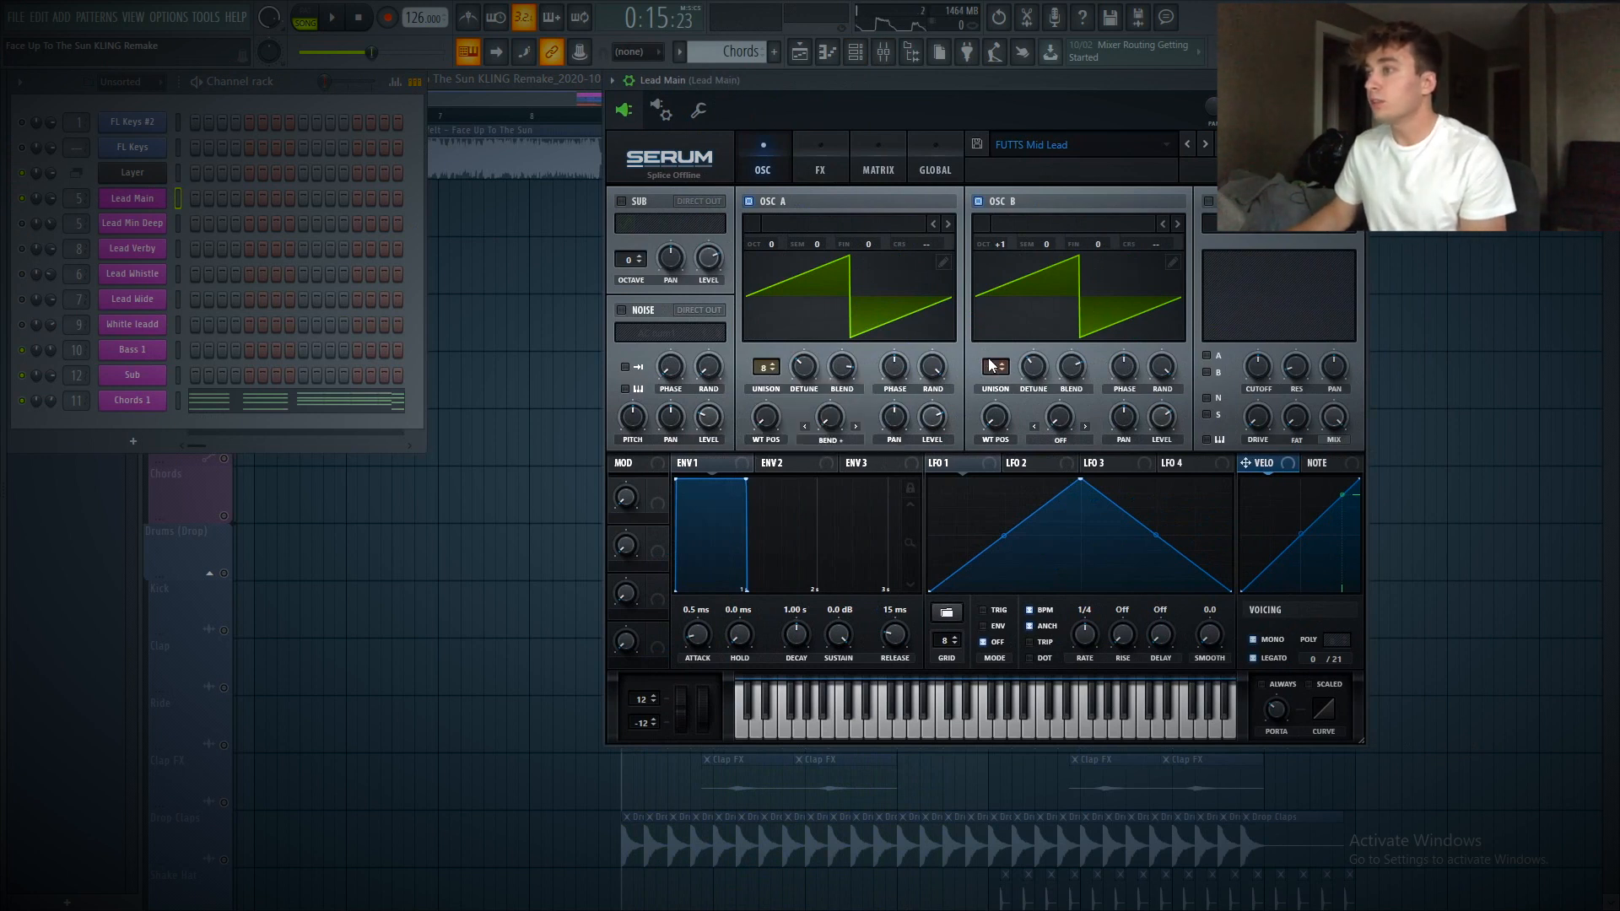
pyautogui.click(822, 164)
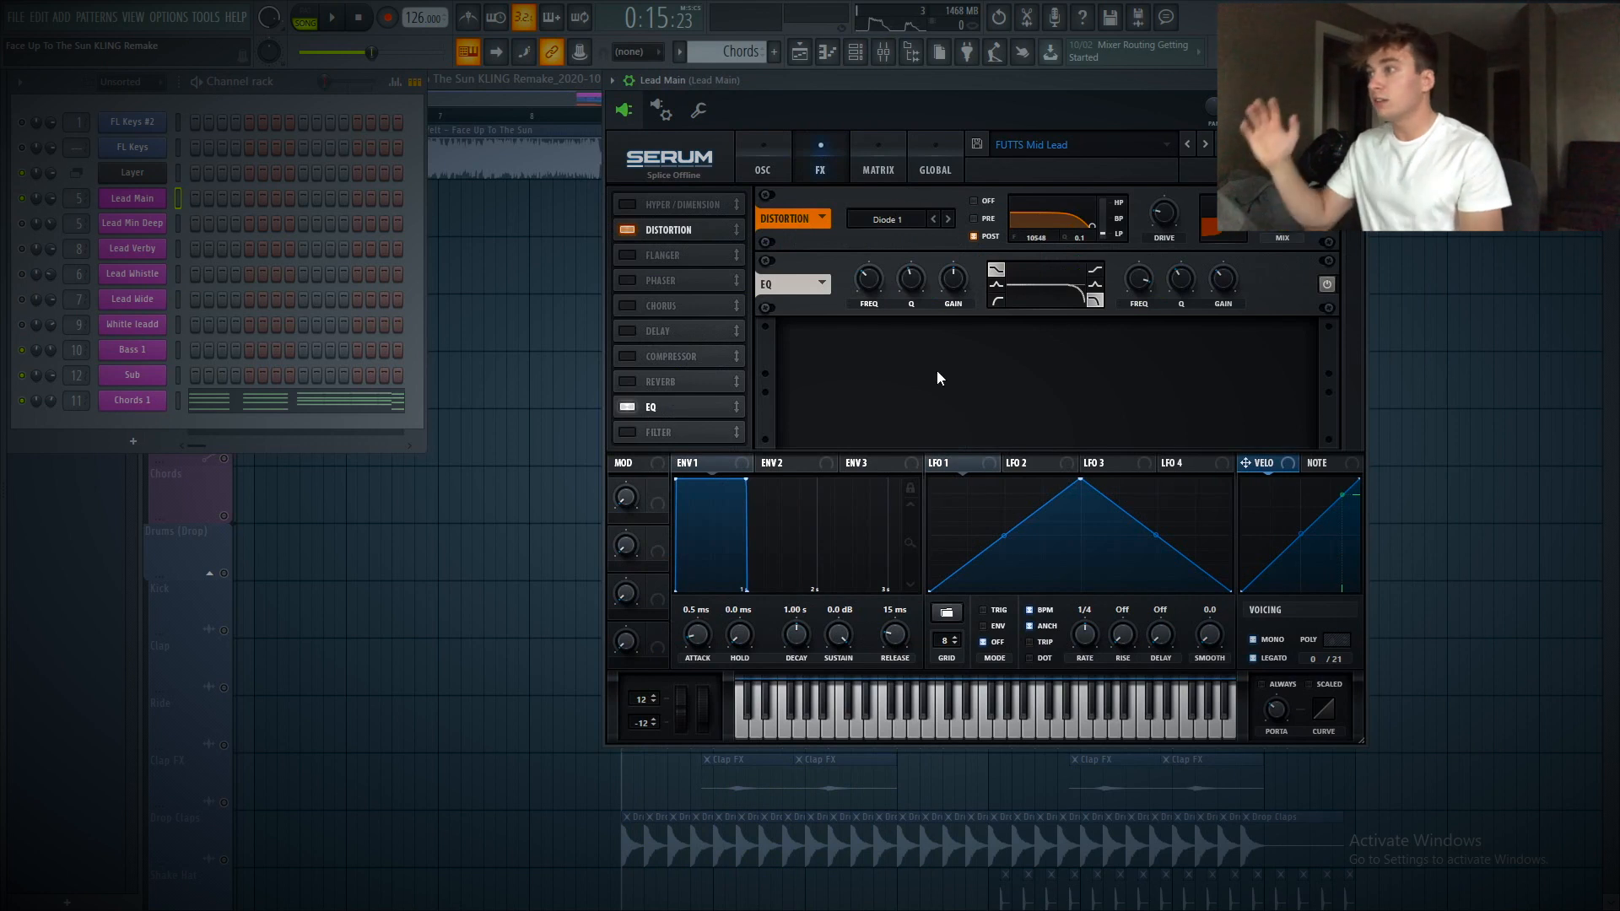
# Inspect the three Fruity parametric EQ 2 effects on the Lead Main mixer track, close them, and audition the Lead Main sound
pyautogui.click(882, 61)
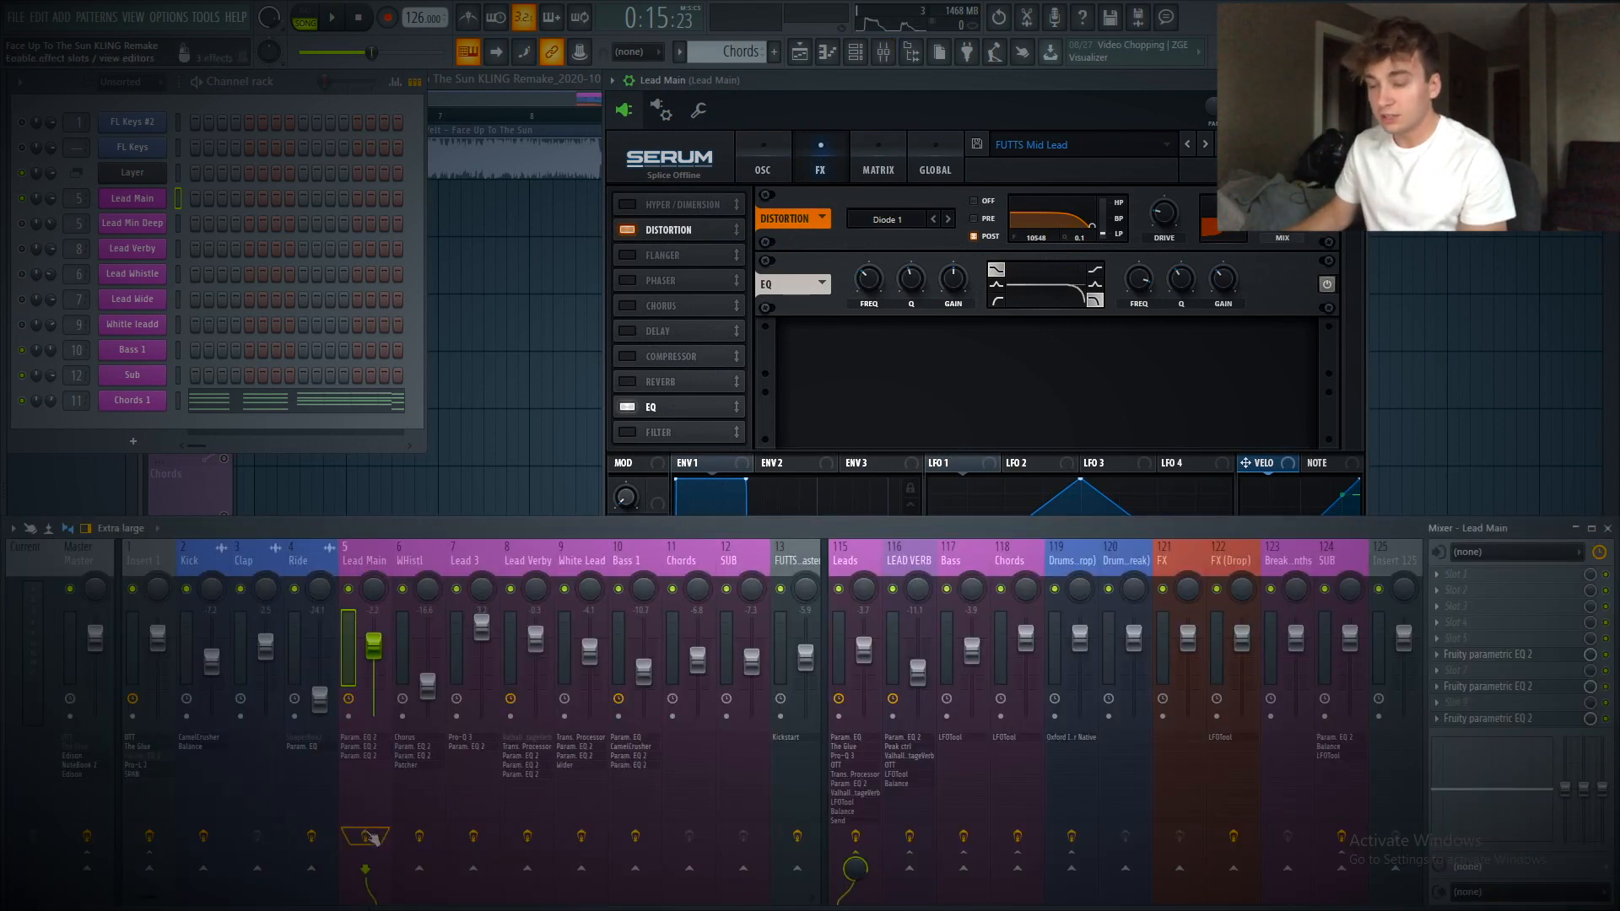
pyautogui.click(1510, 685)
pyautogui.click(1508, 689)
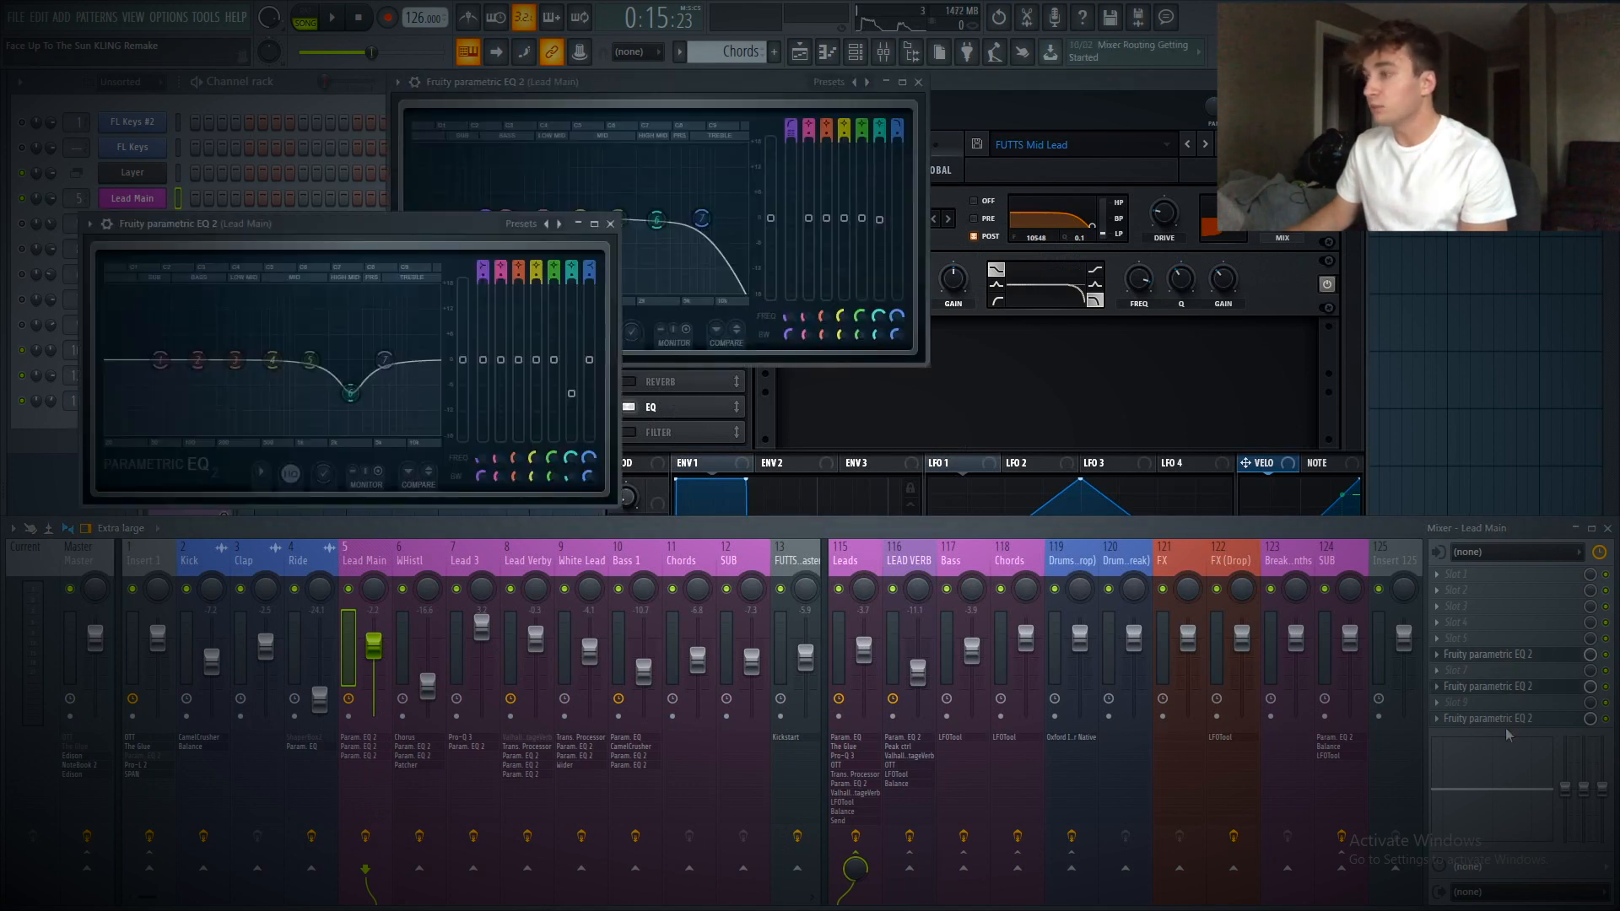
pyautogui.click(1510, 721)
pyautogui.click(905, 157)
pyautogui.press('Escape')
pyautogui.press('Escape')
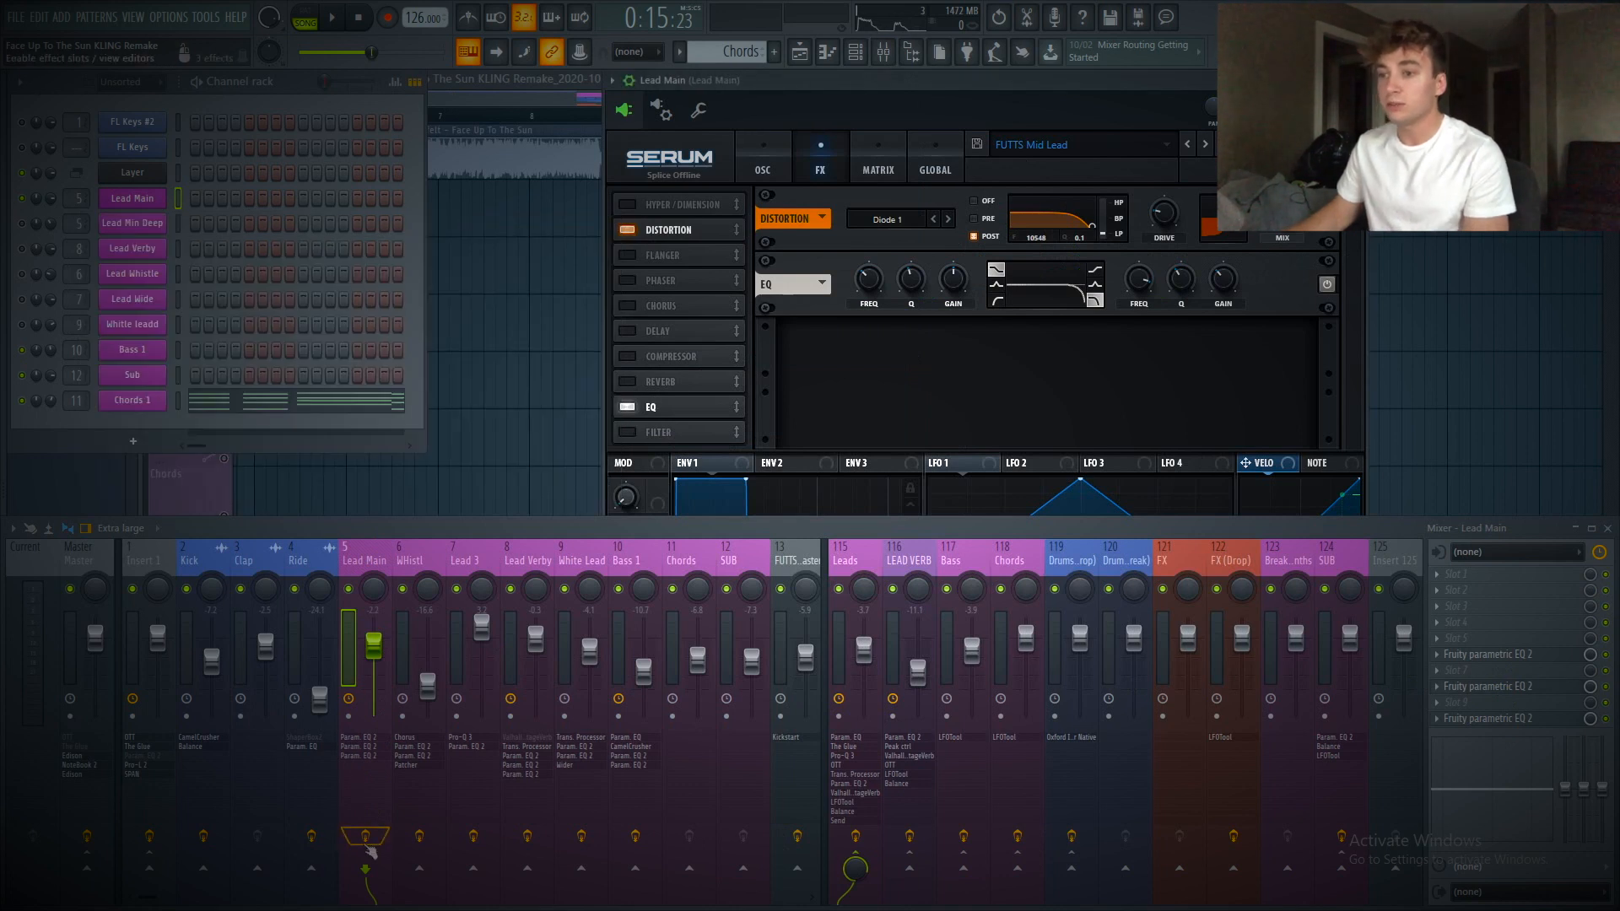
pyautogui.press('space')
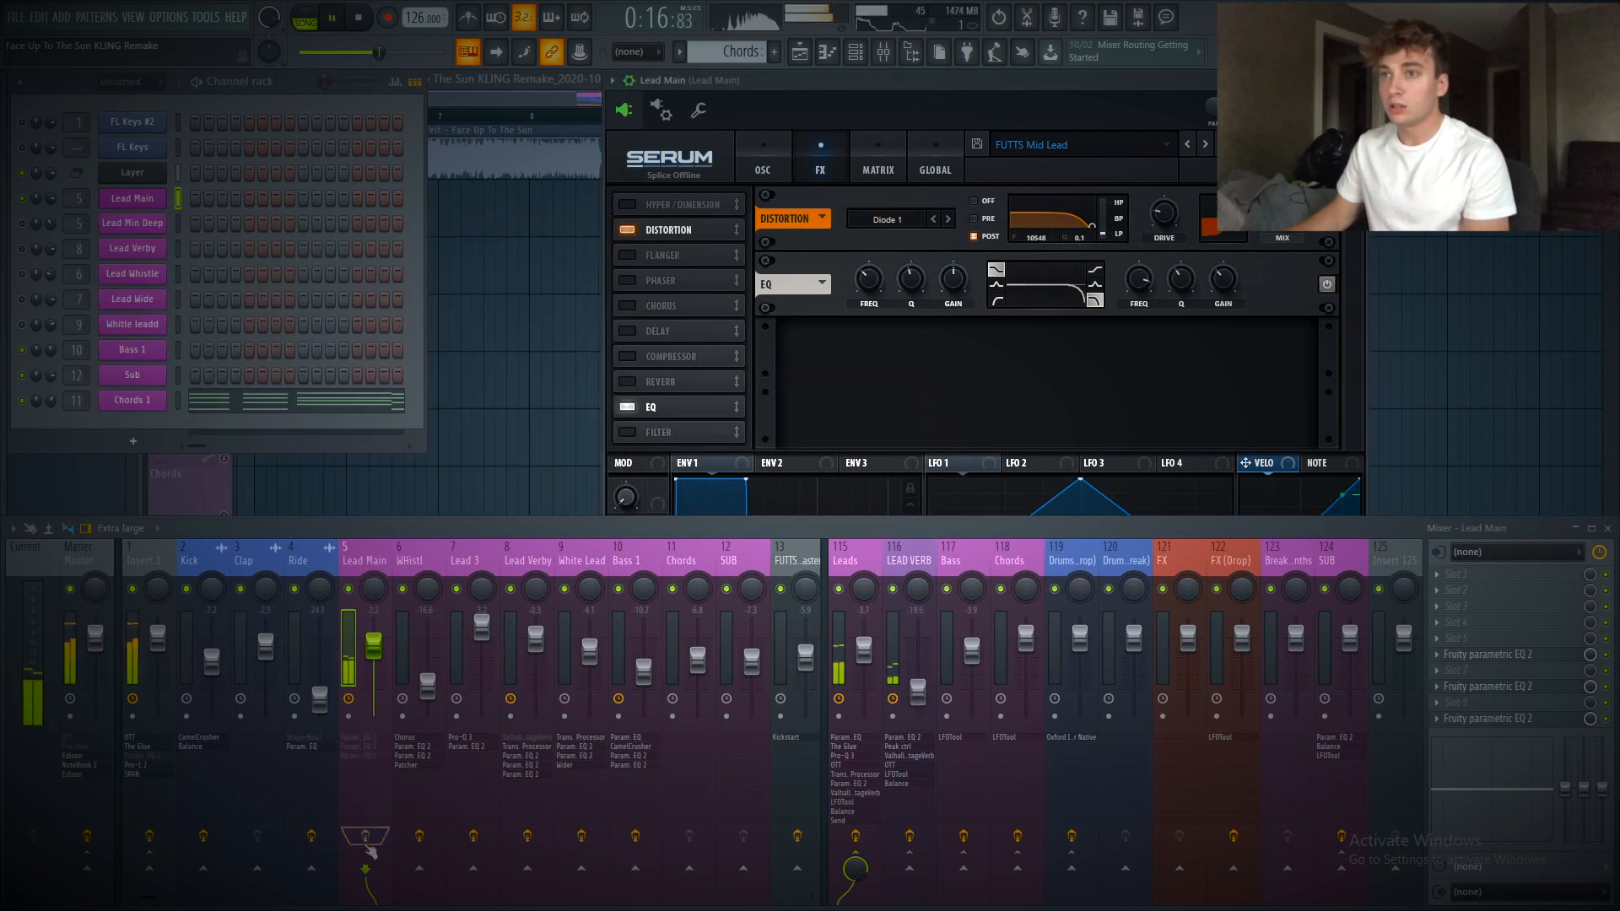
pyautogui.press('space')
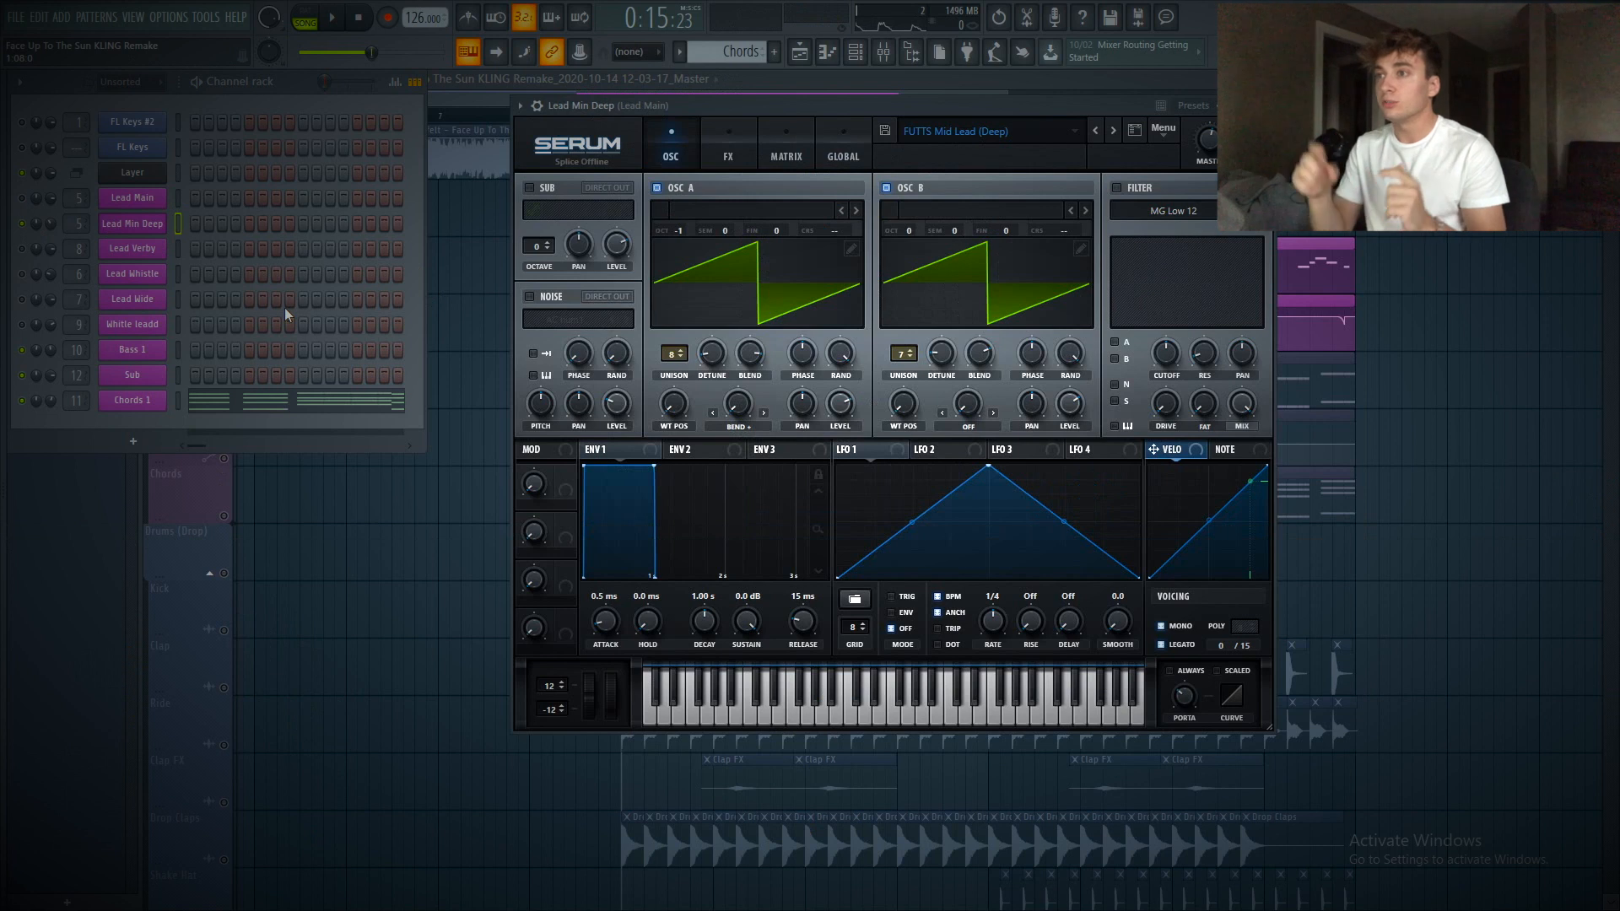
# Audition the Lead Min Deep layer and check its mixer track
pyautogui.press('space')
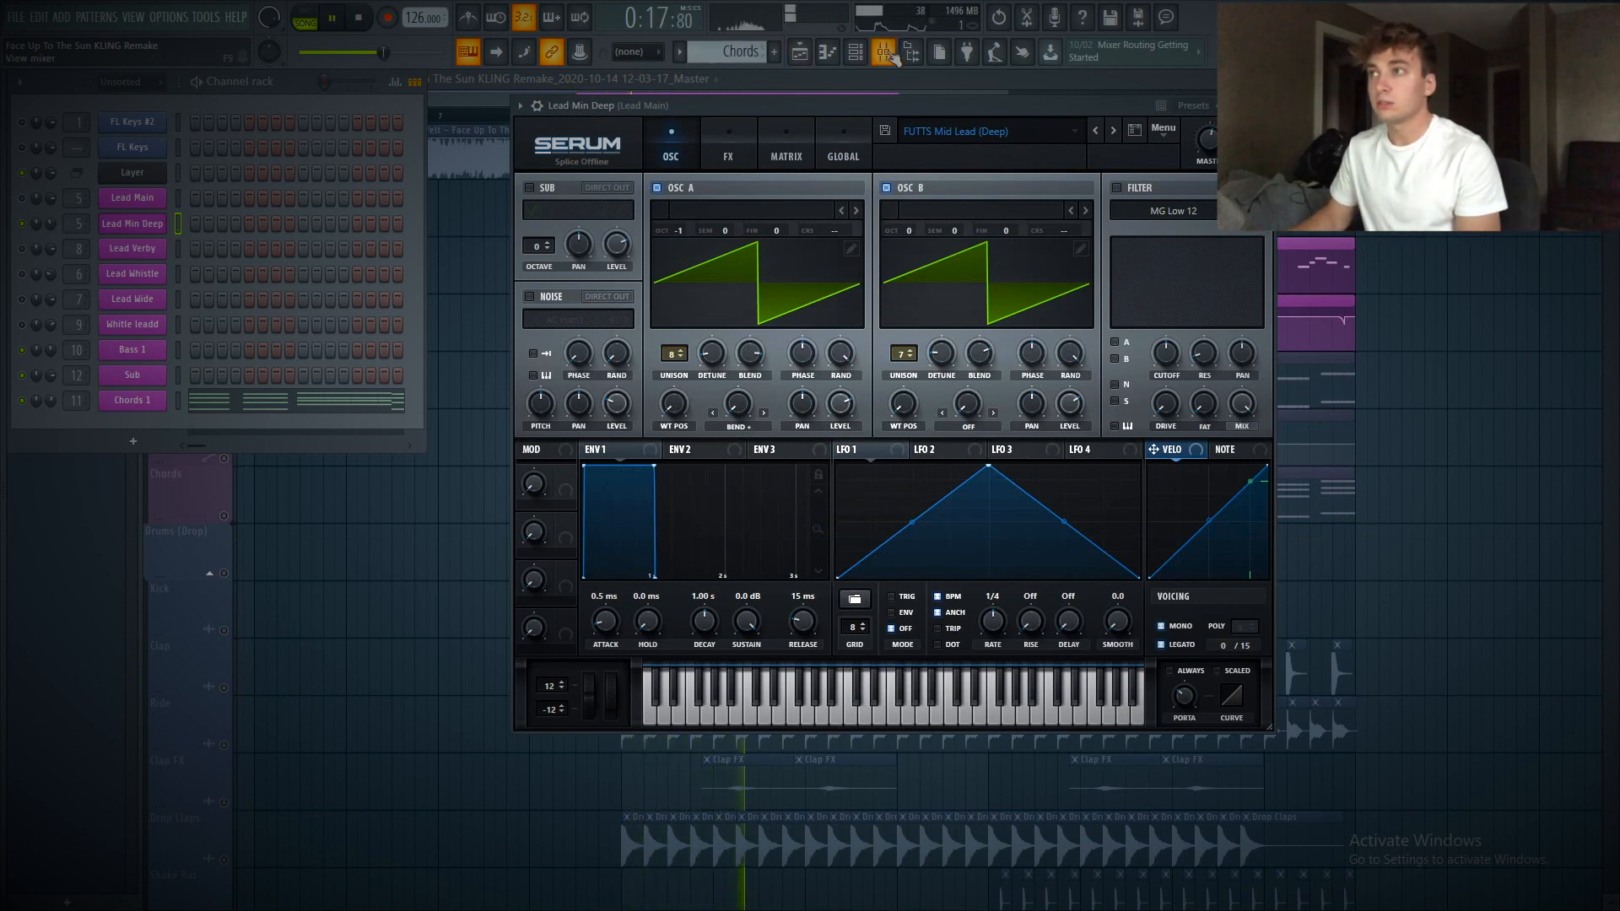
pyautogui.press('space')
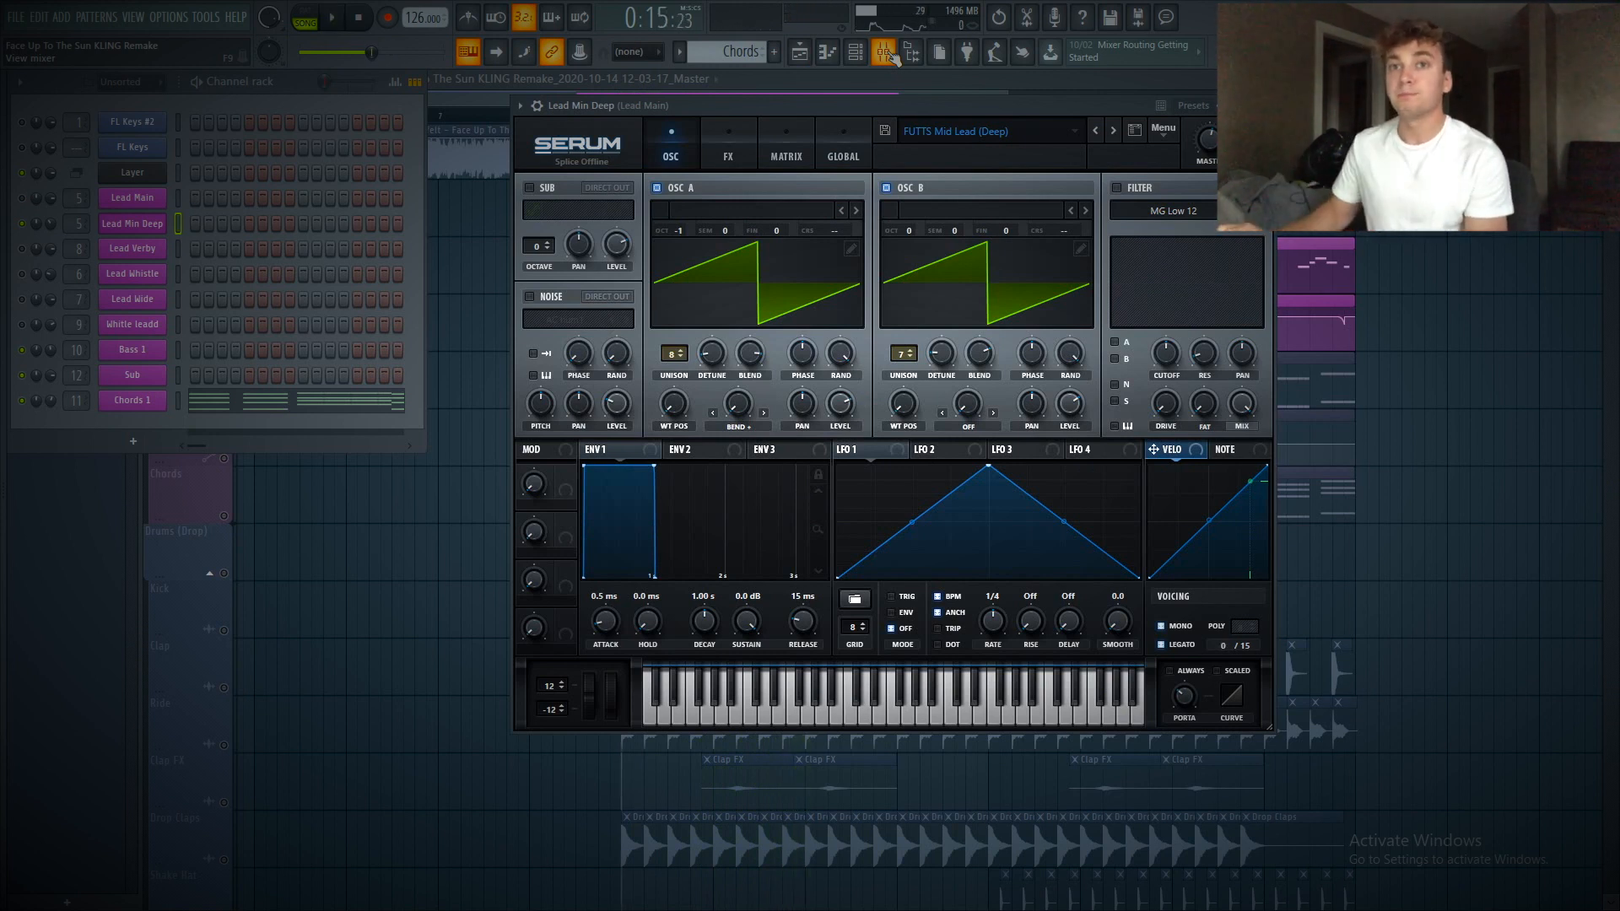
pyautogui.click(885, 52)
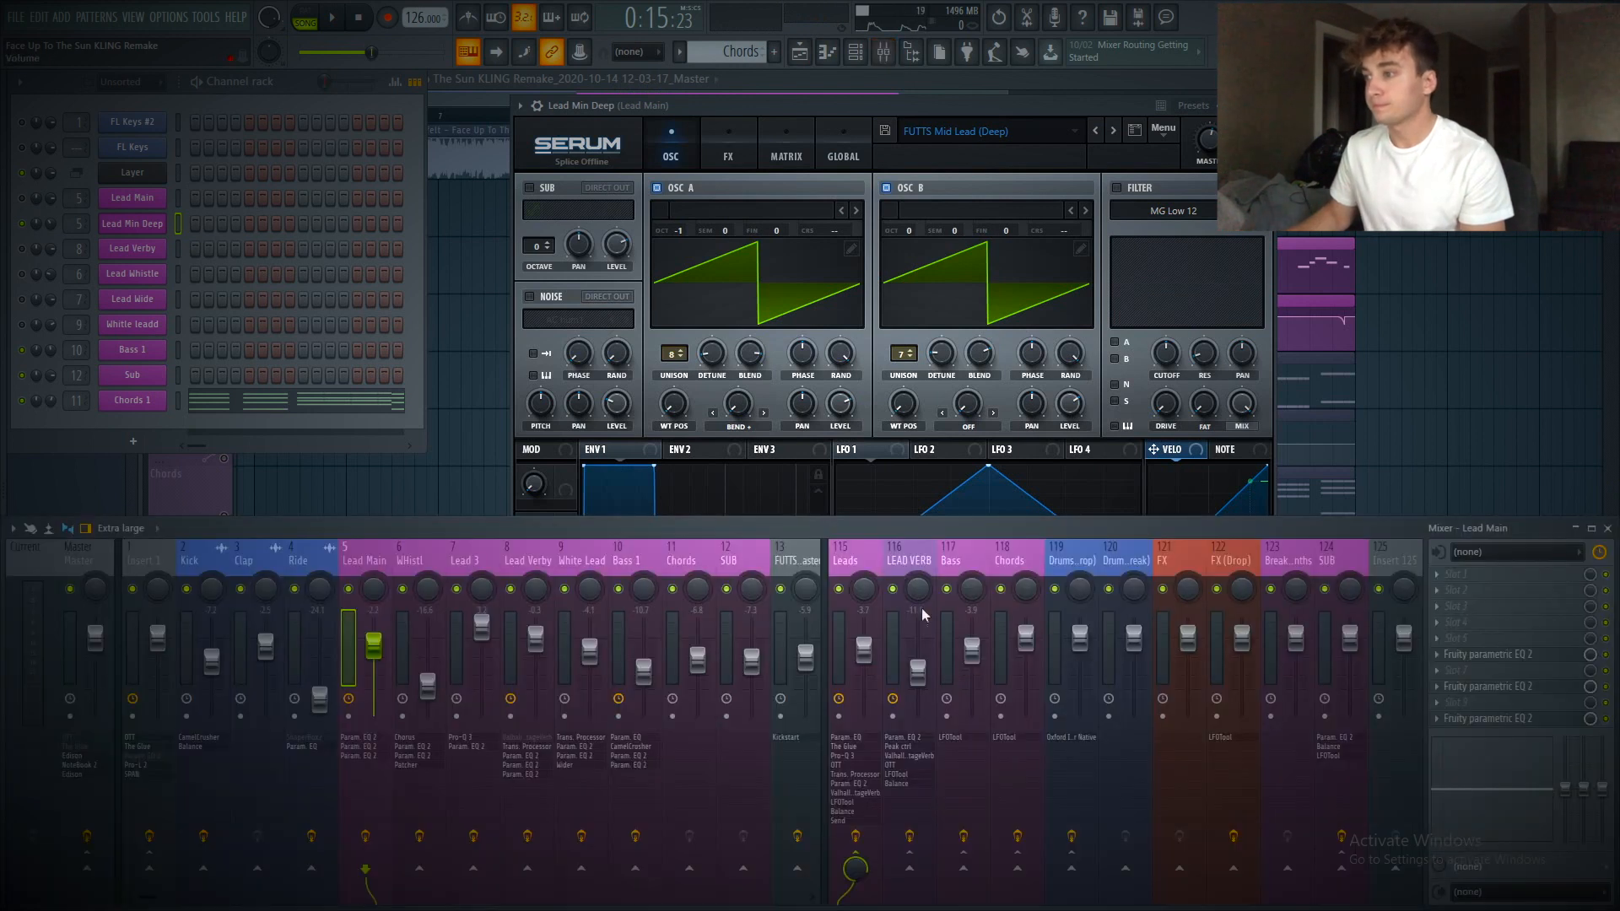
pyautogui.click(1607, 529)
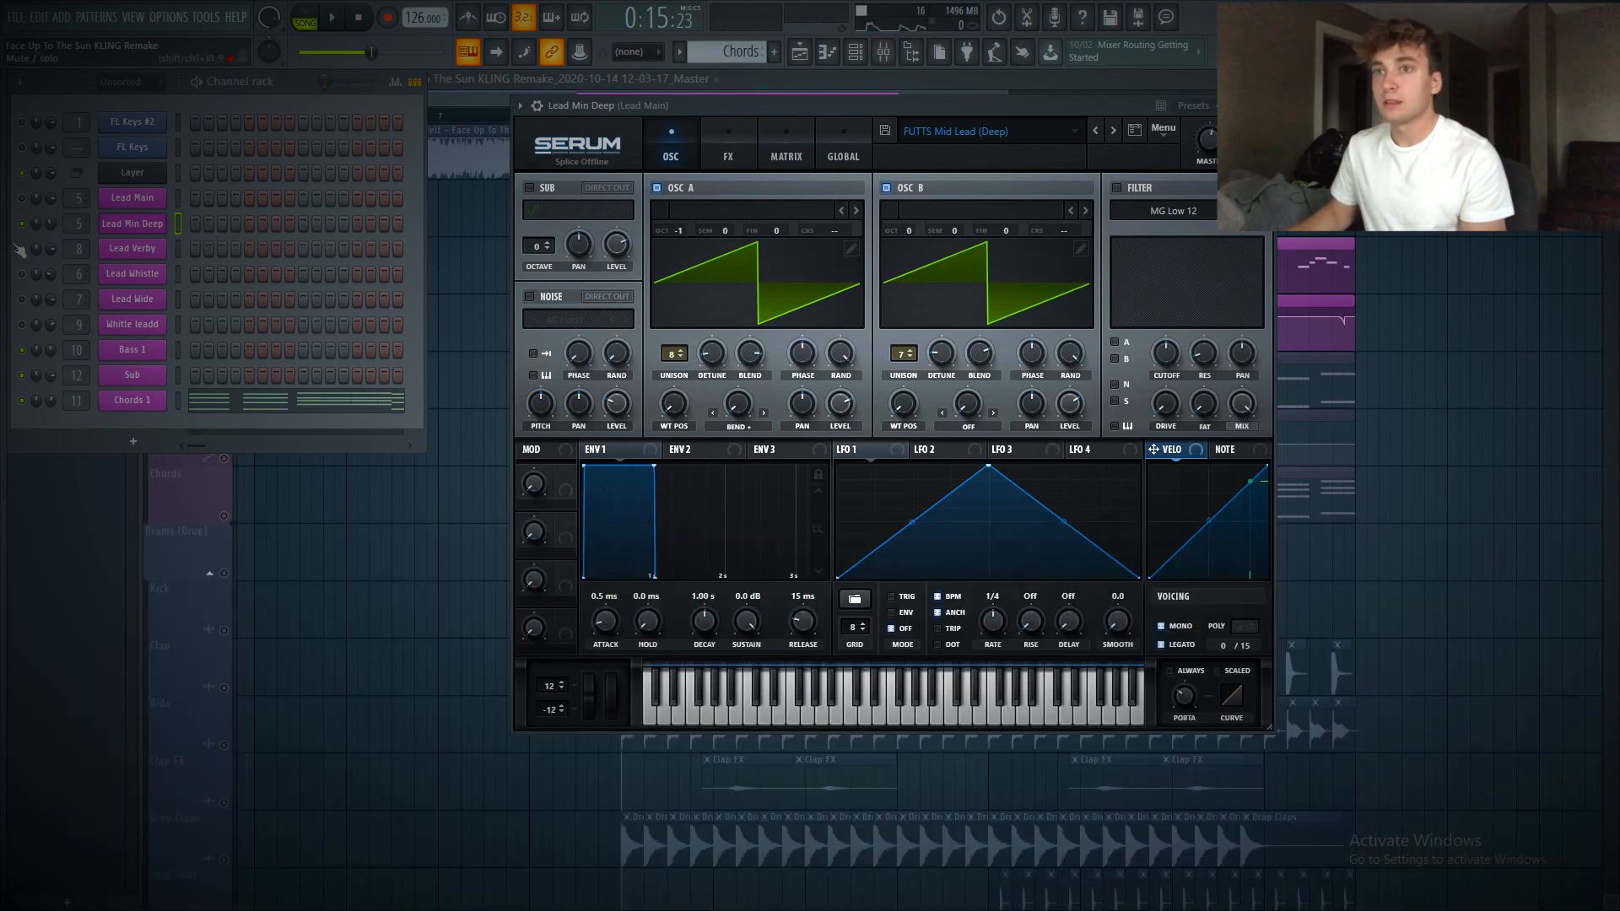
# Open the Lead Verby synth and audition its sound
pyautogui.click(158, 253)
pyautogui.moveTo(652, 113); pyautogui.dragTo(751, 105)
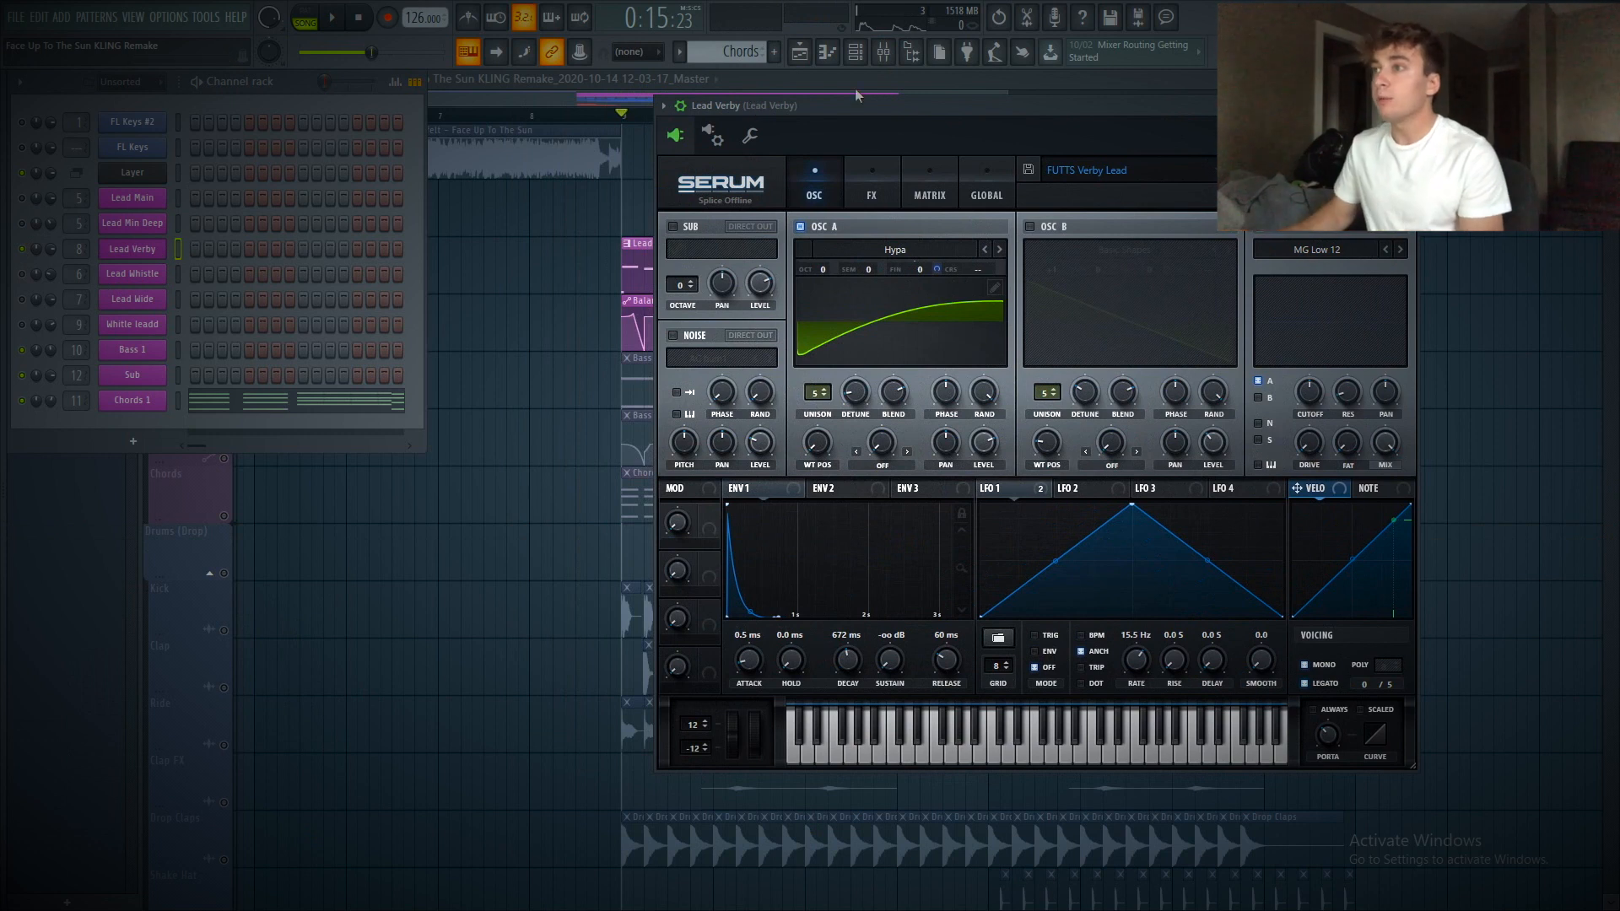
pyautogui.press('space')
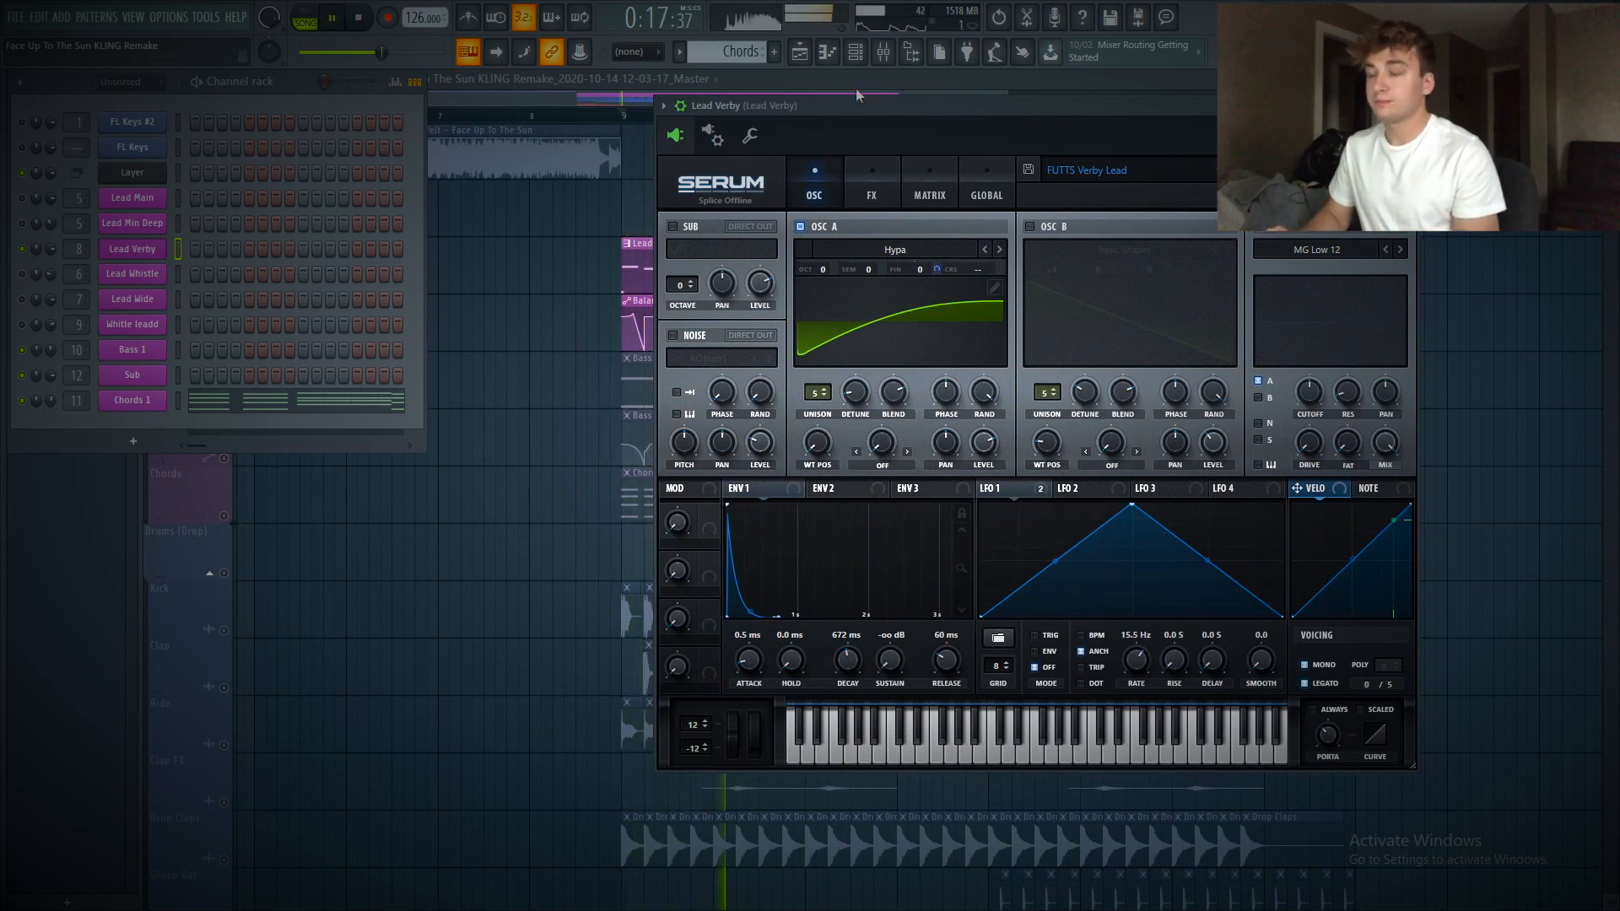
pyautogui.press('space')
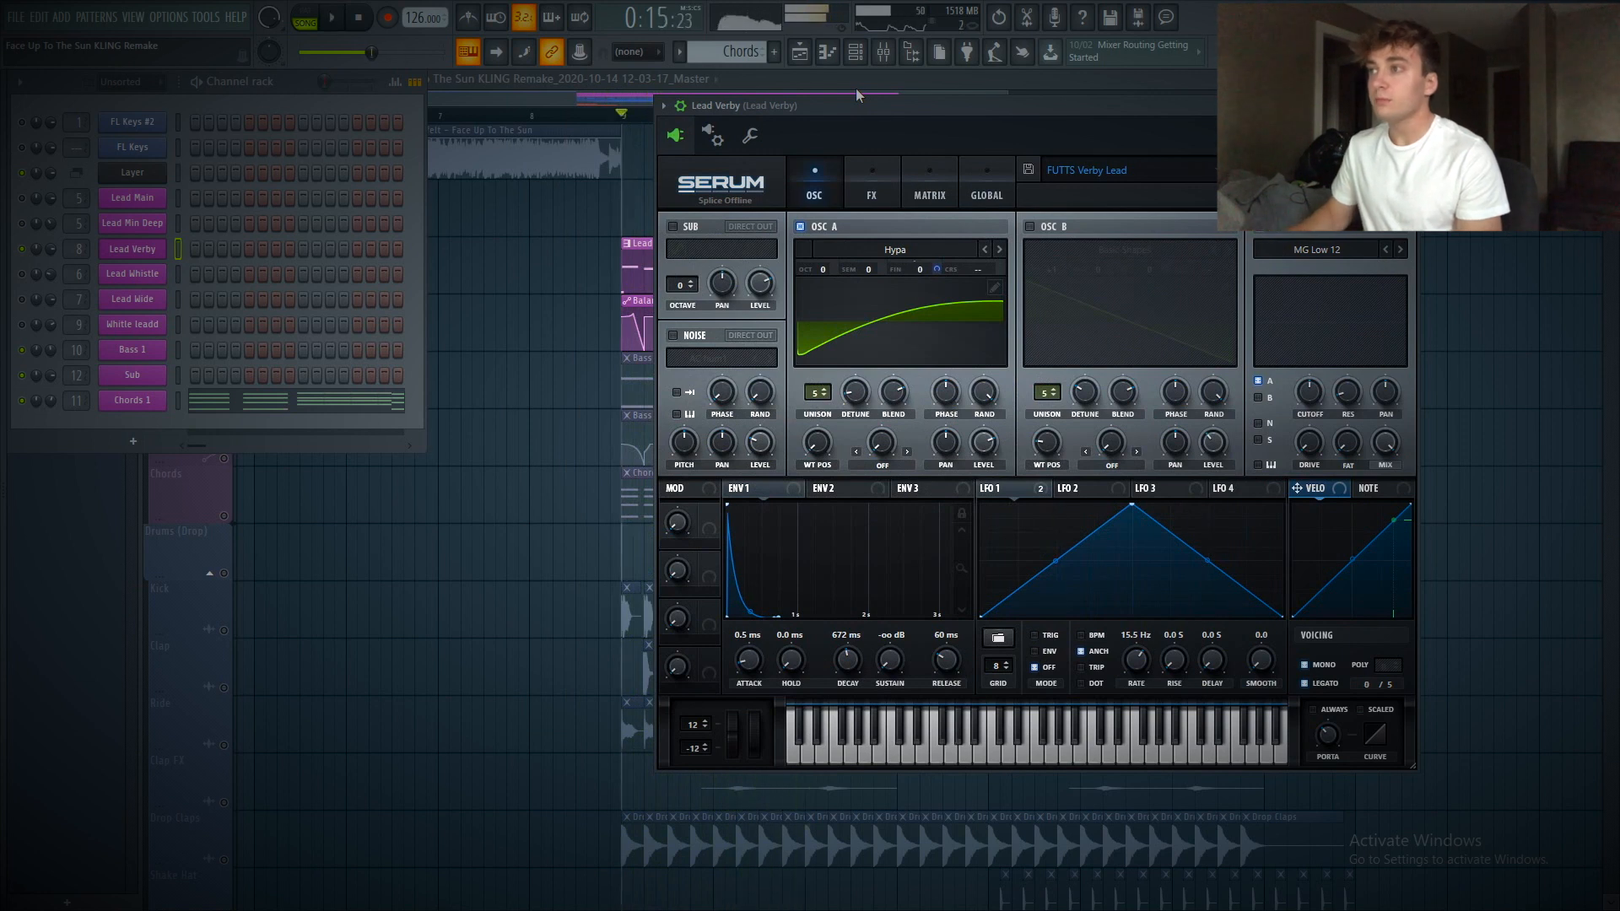
# Turn off Lead Verby's reverb effect and return to its oscillator settings
pyautogui.click(872, 195)
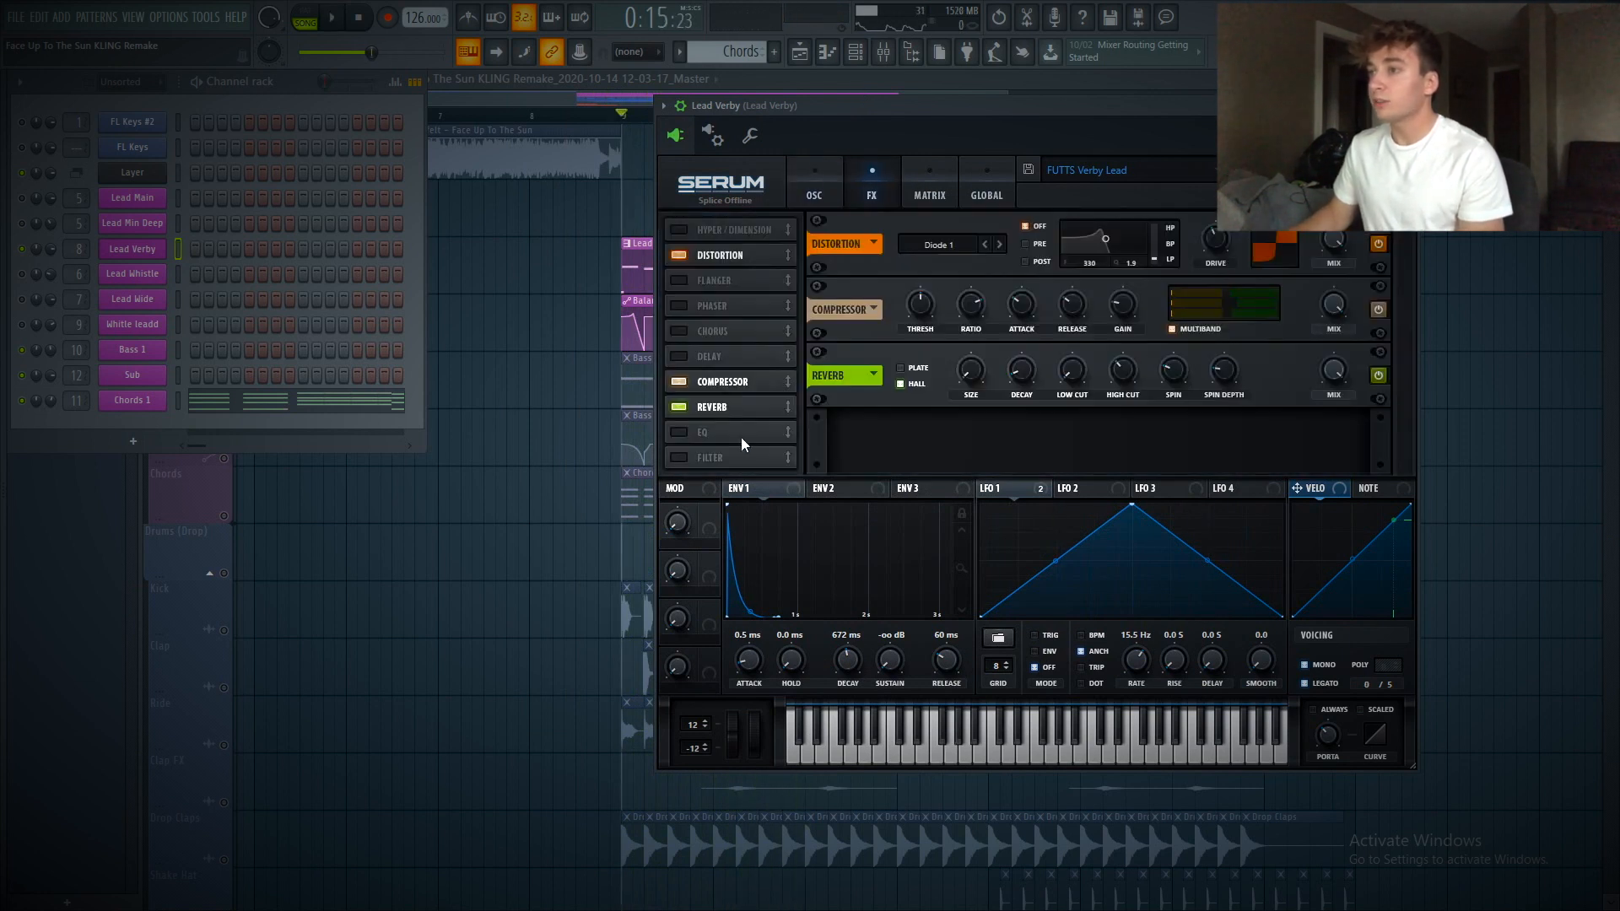
pyautogui.click(678, 407)
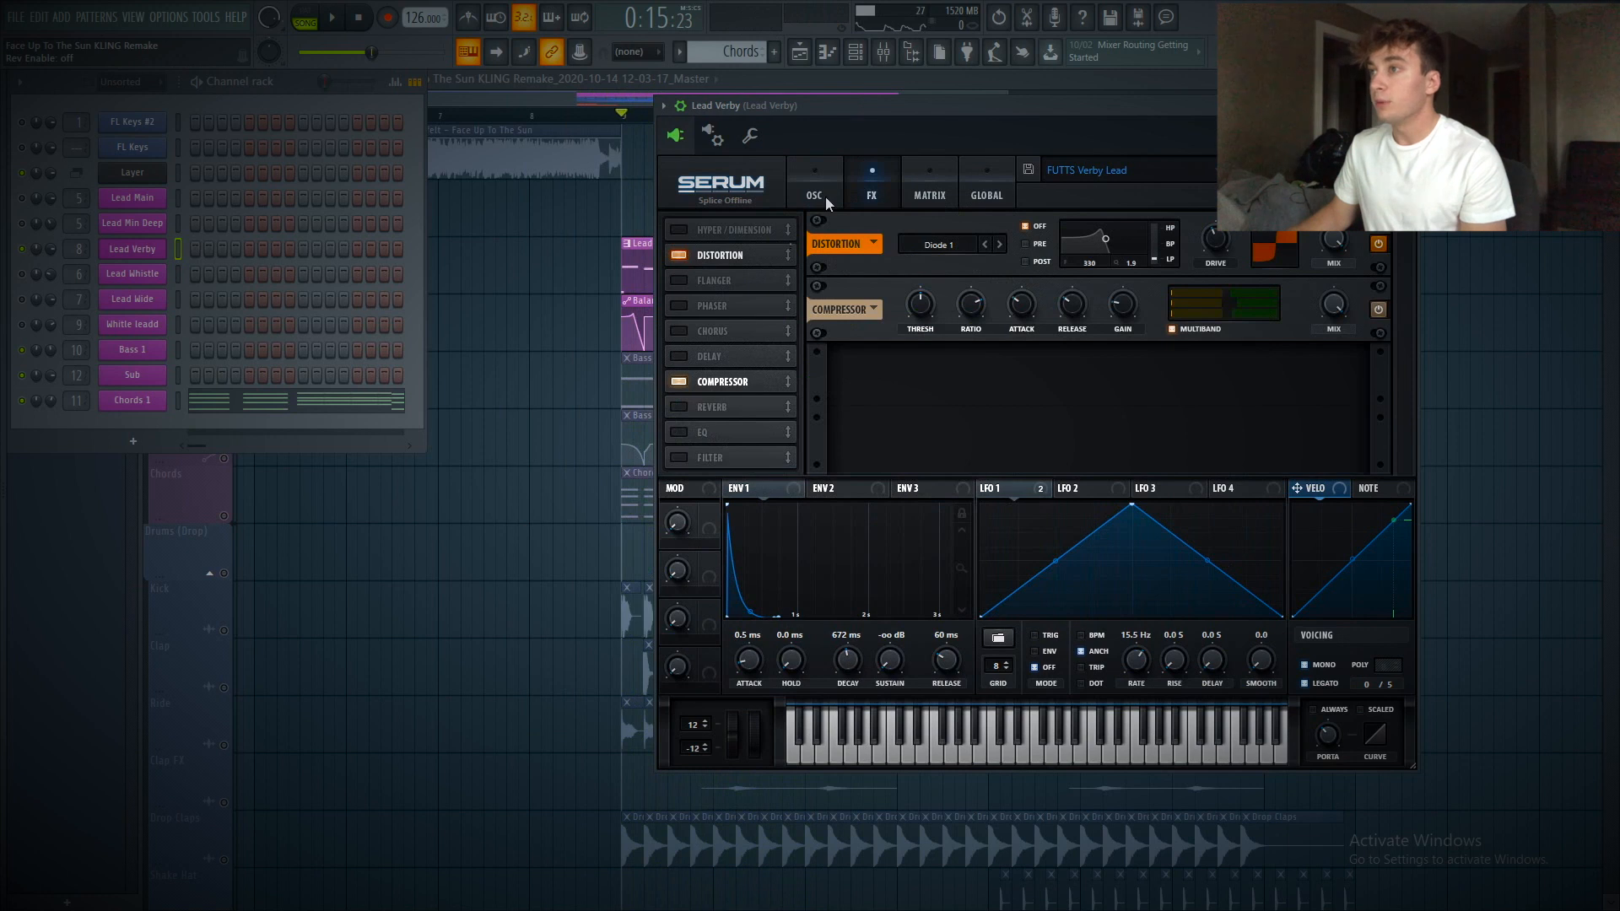
pyautogui.click(823, 192)
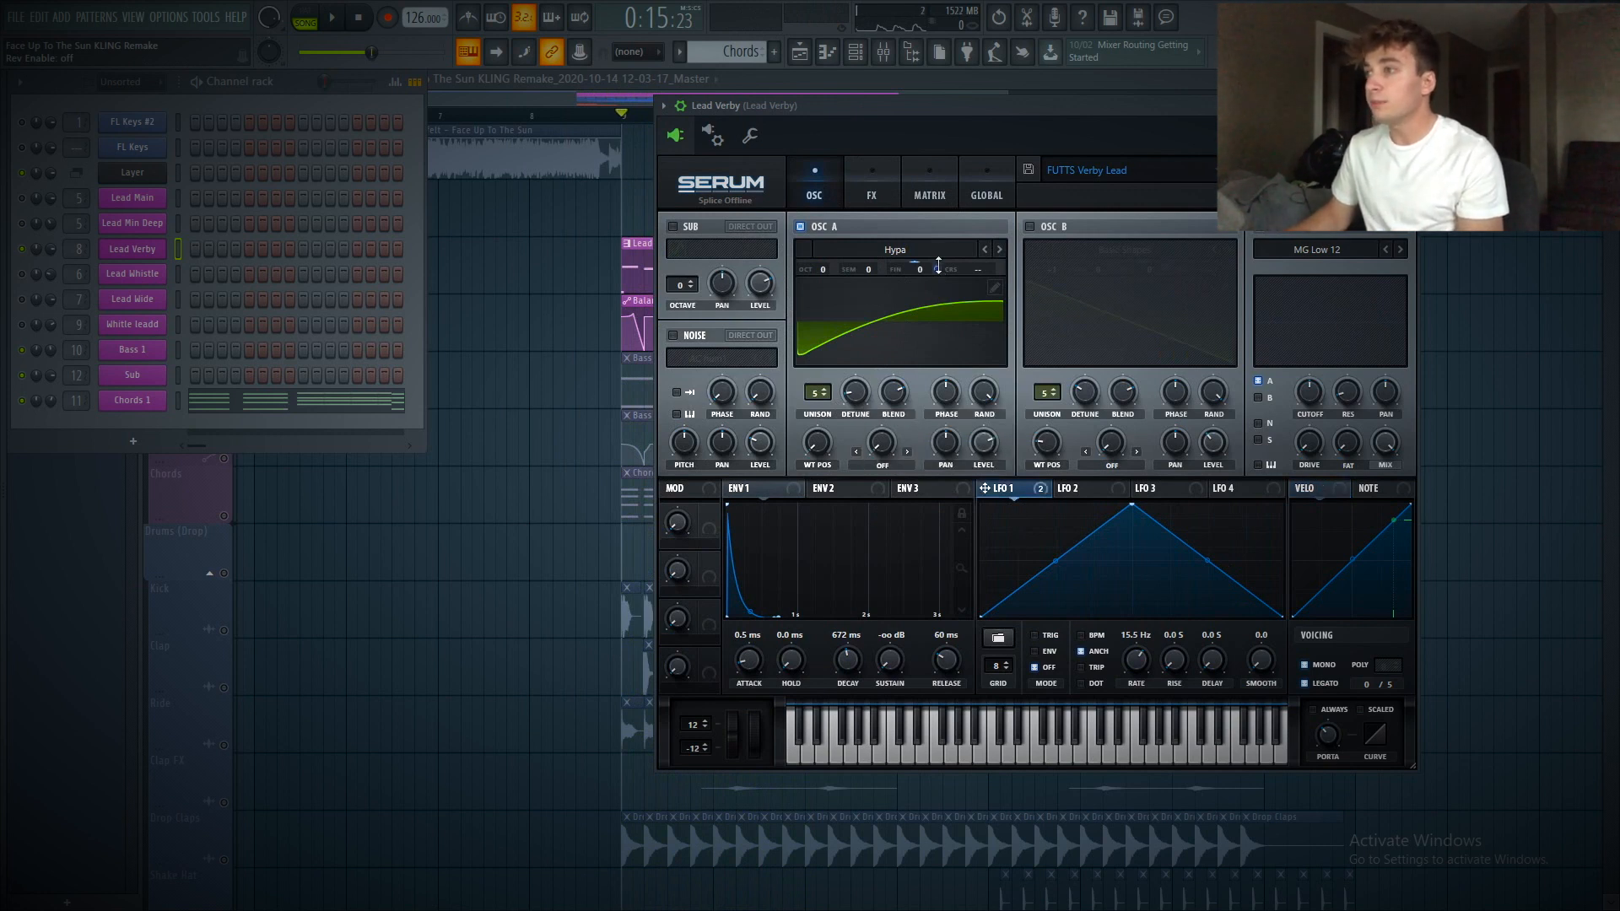
# Adjust the LFO 1 modulation of oscillator A's fine tuning to 14 and audition the lead
pyautogui.click(1093, 638)
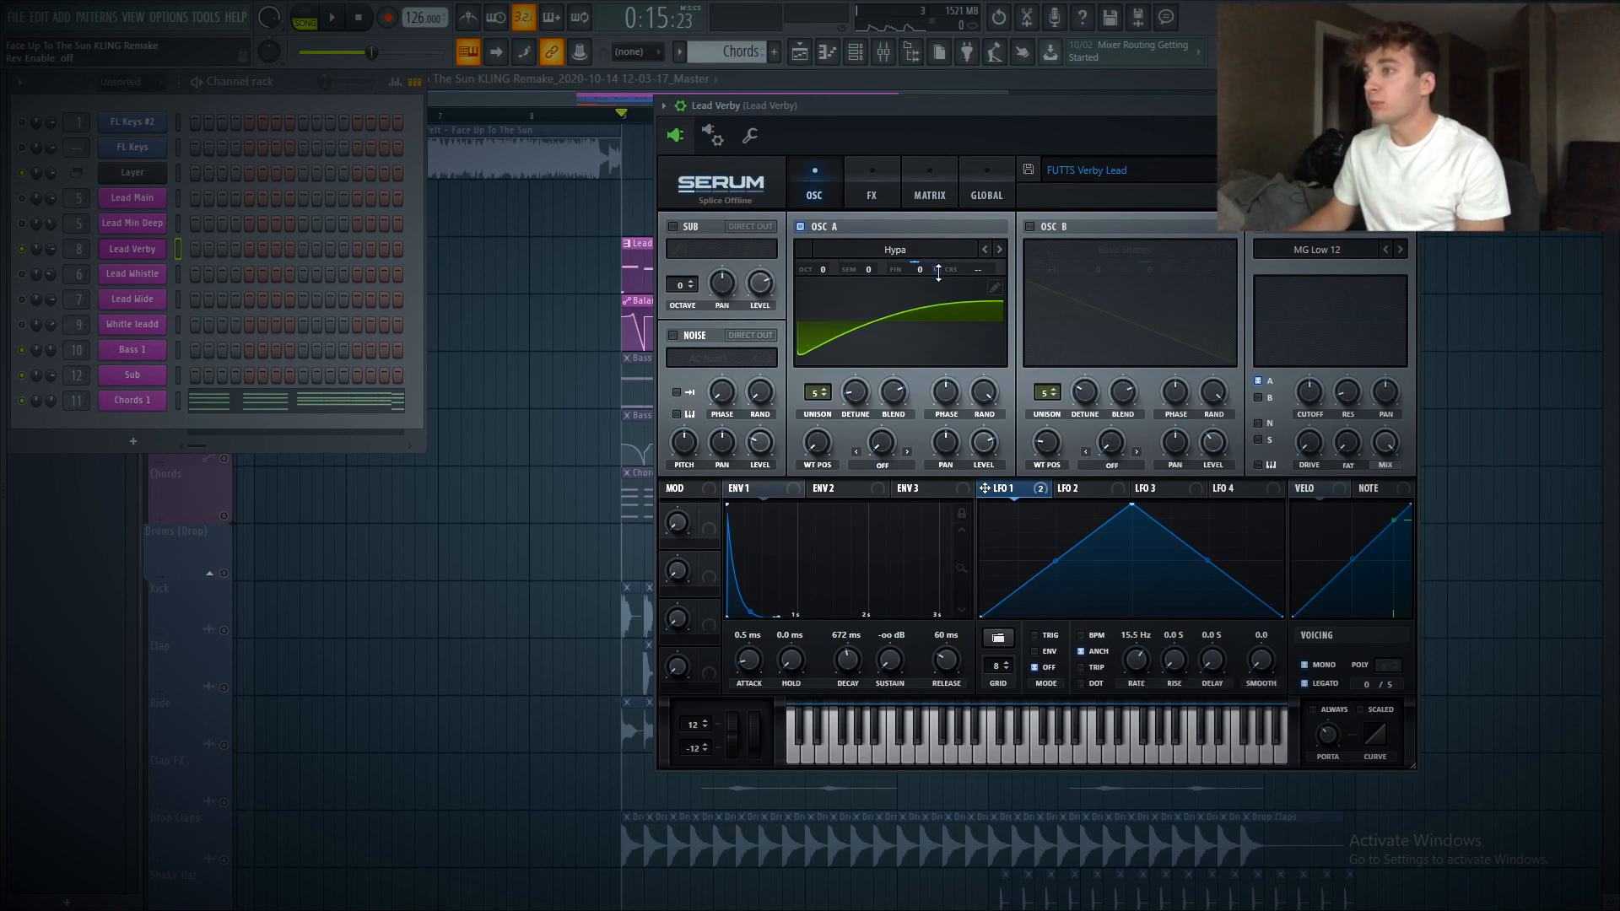
pyautogui.moveTo(938, 273); pyautogui.dragTo(938, 245)
pyautogui.press('space')
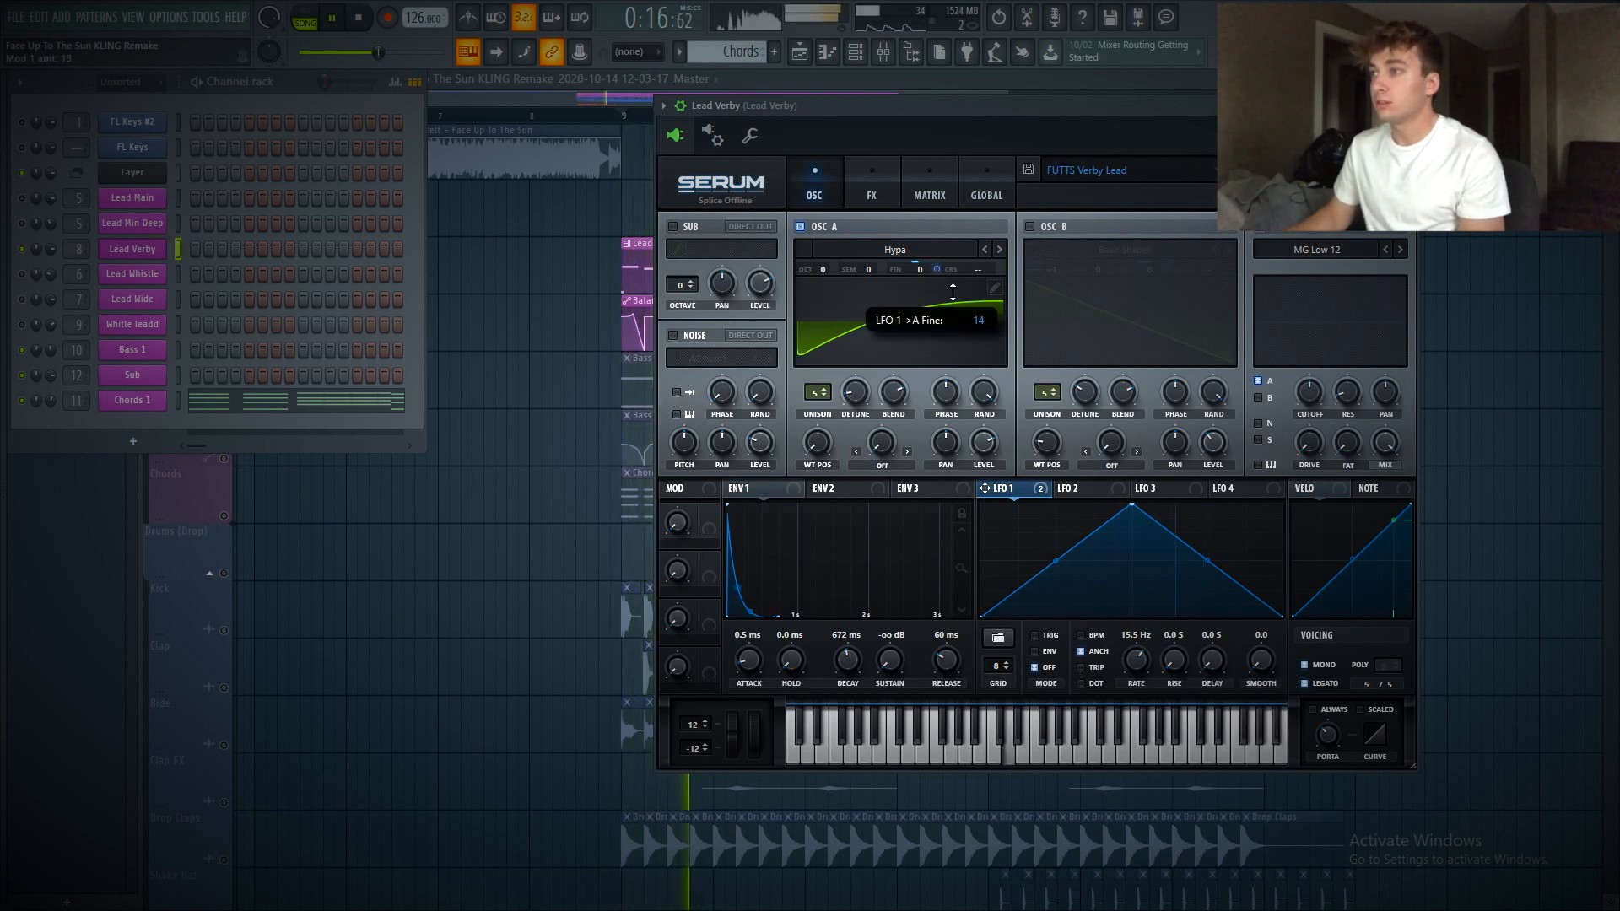
pyautogui.press('space')
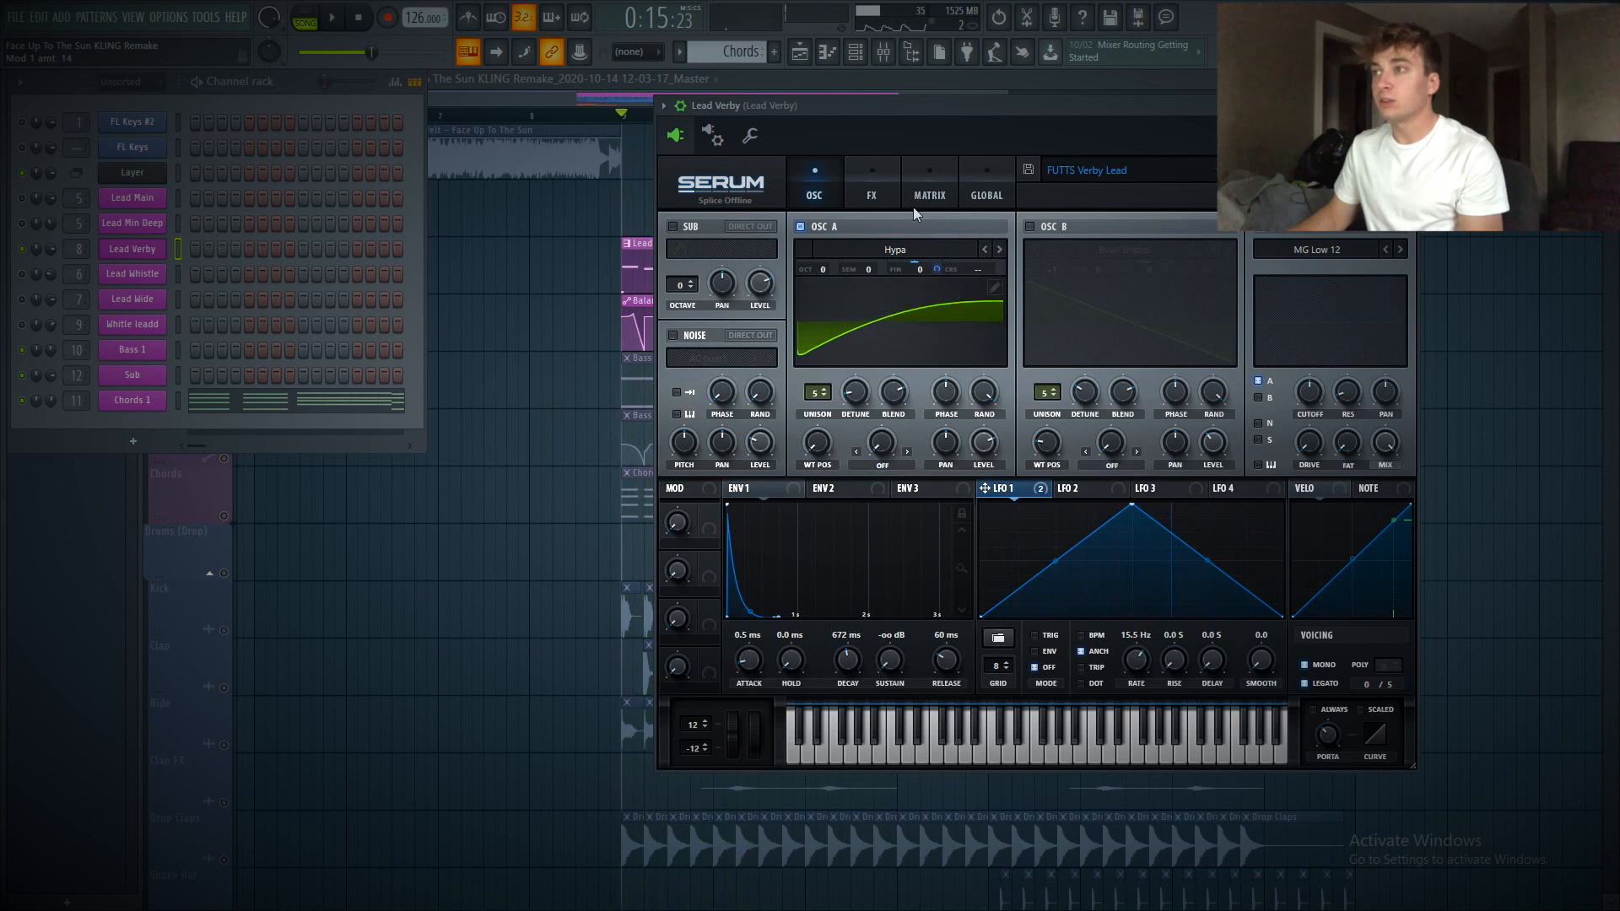
# Re-enable the reverb in Lead Verby's effects rack and play the lead with it
pyautogui.click(873, 195)
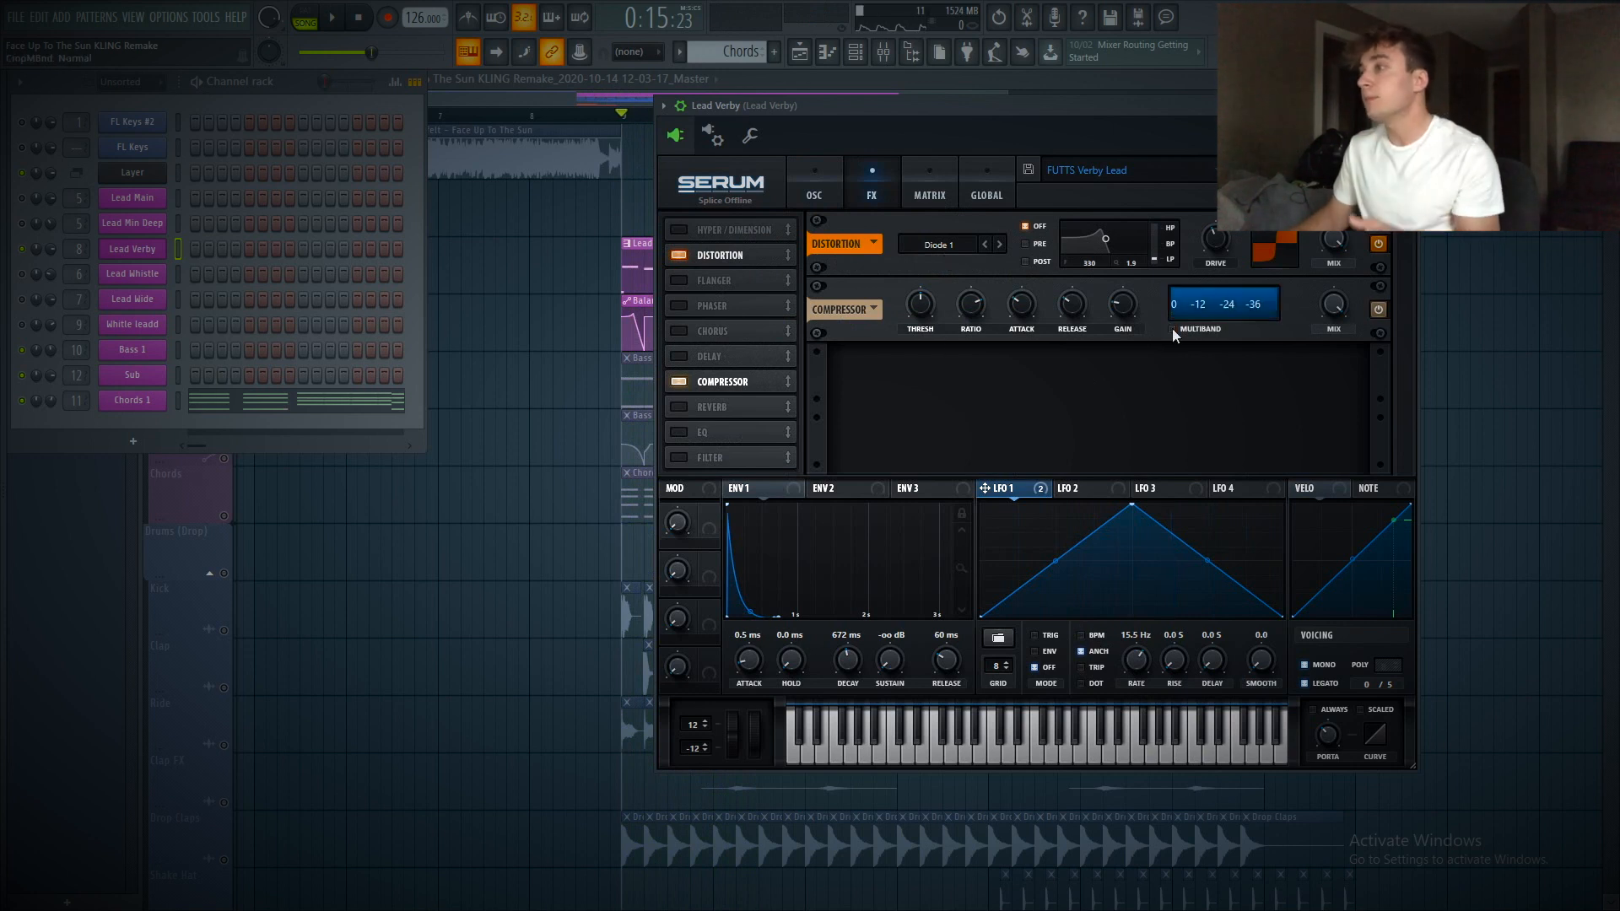
pyautogui.click(677, 407)
pyautogui.press('space')
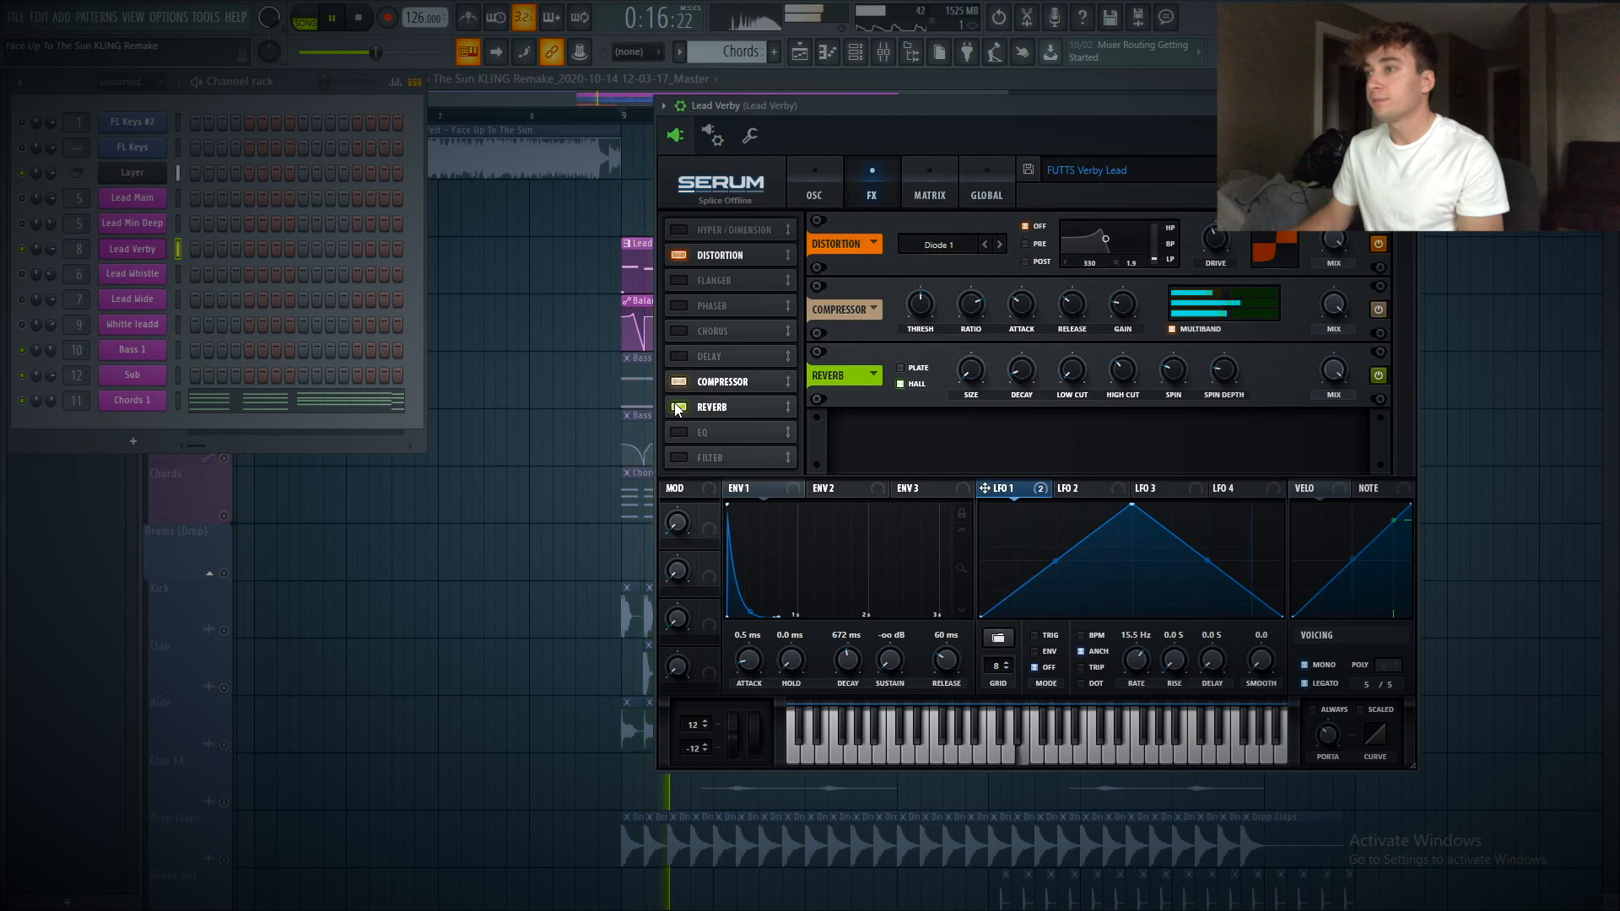
pyautogui.press('space')
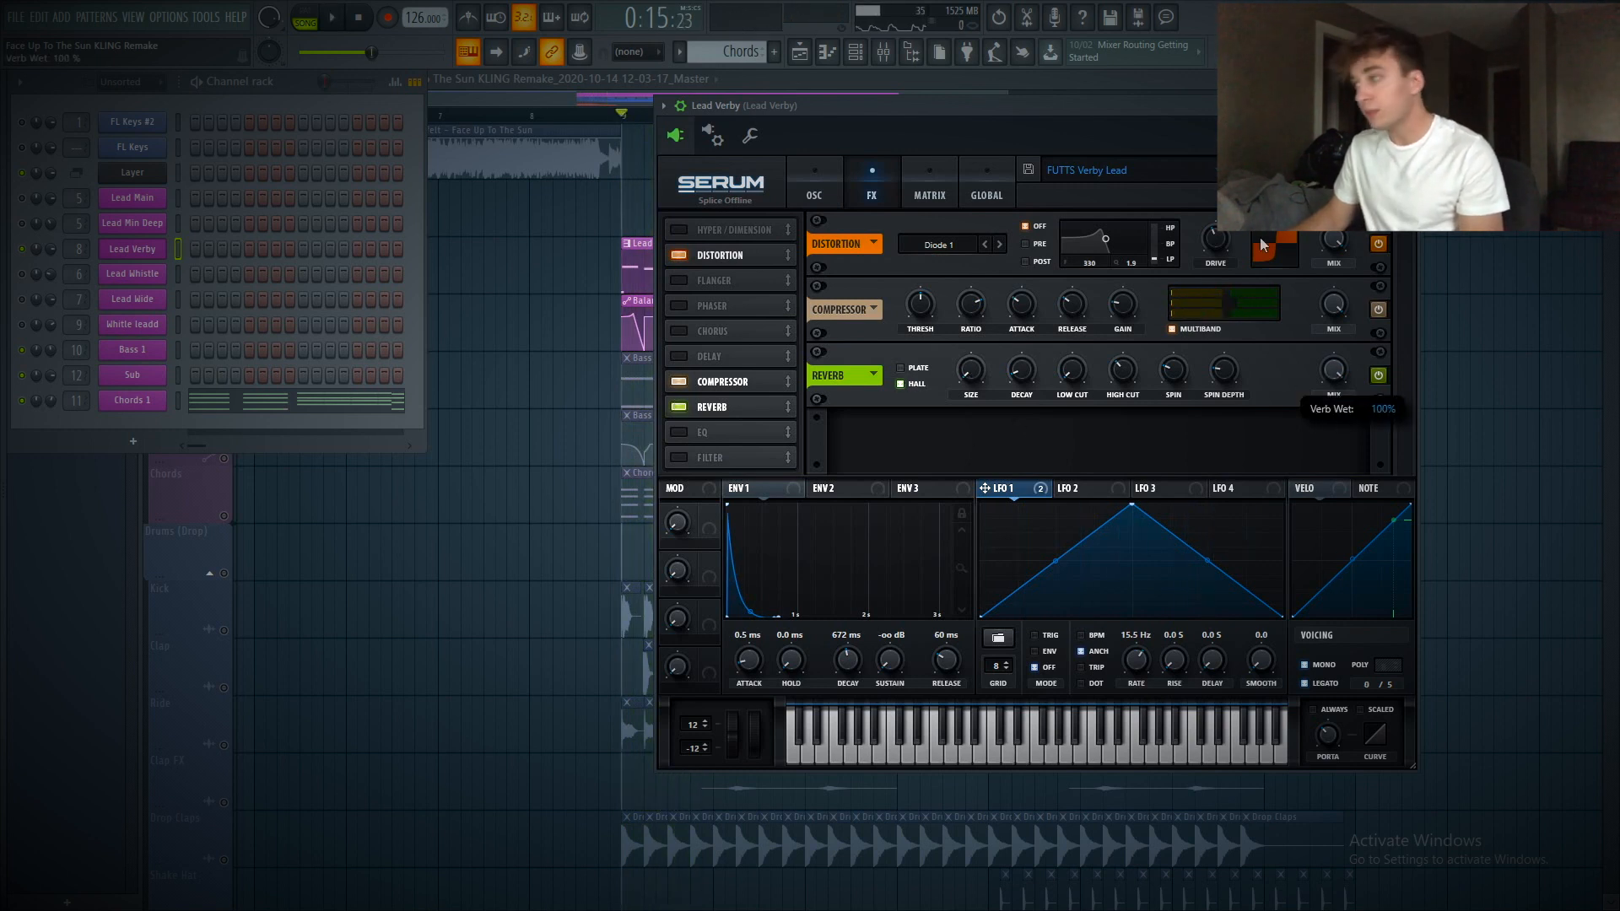
# Compare Lead Verby with its reverb bypassed and active during playback, leaving the reverb on
pyautogui.press('space')
pyautogui.click(1377, 373)
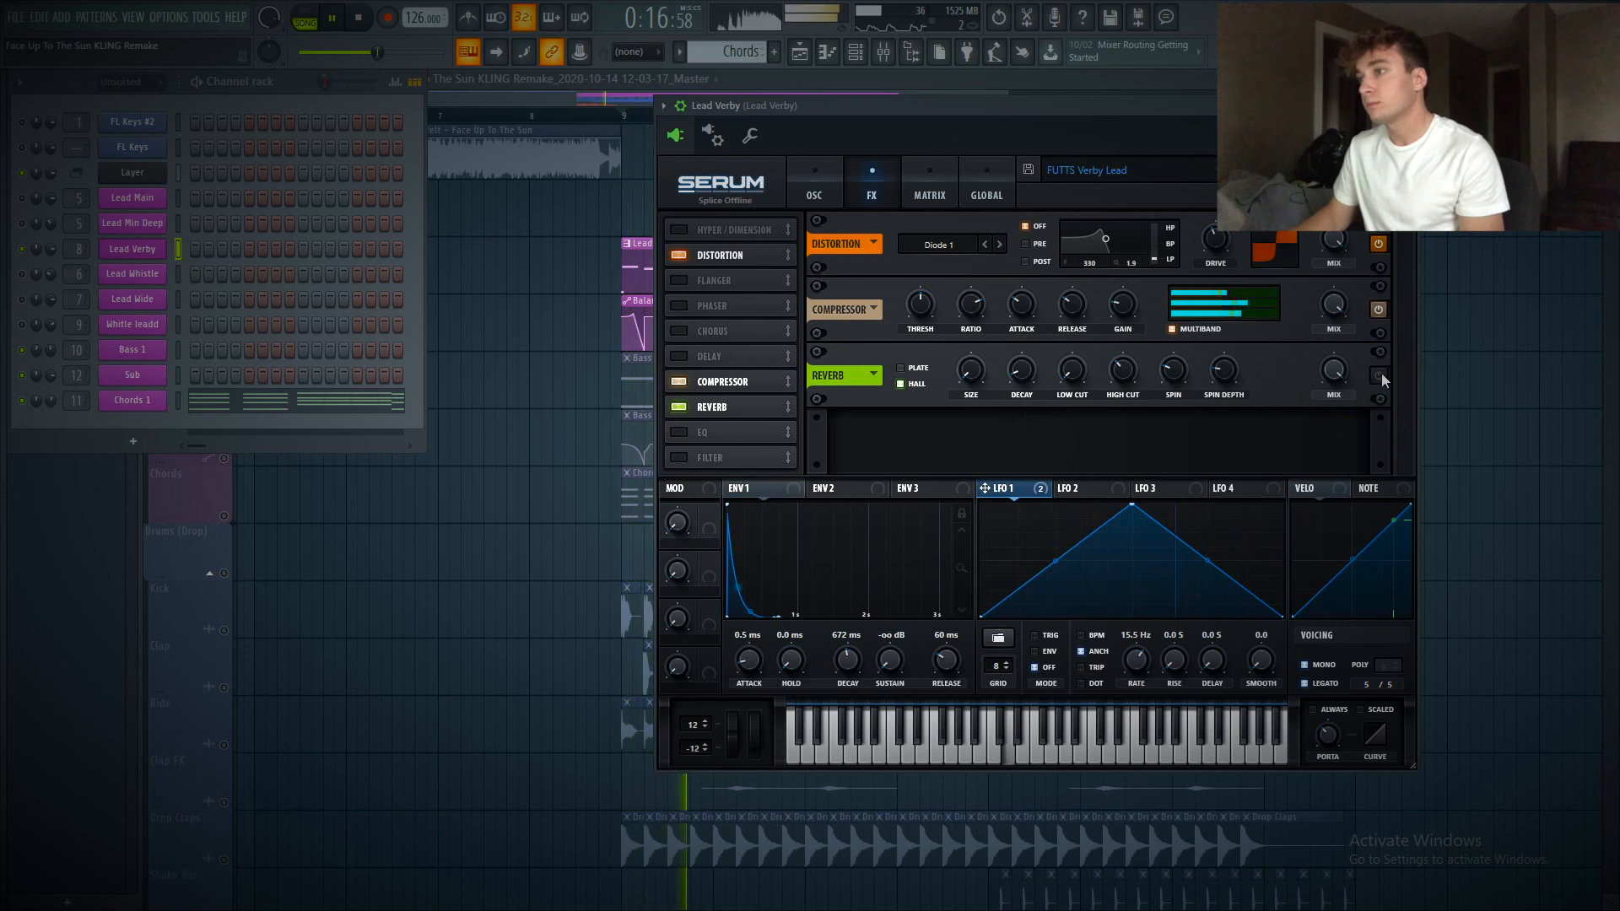
pyautogui.click(1377, 375)
pyautogui.press('space')
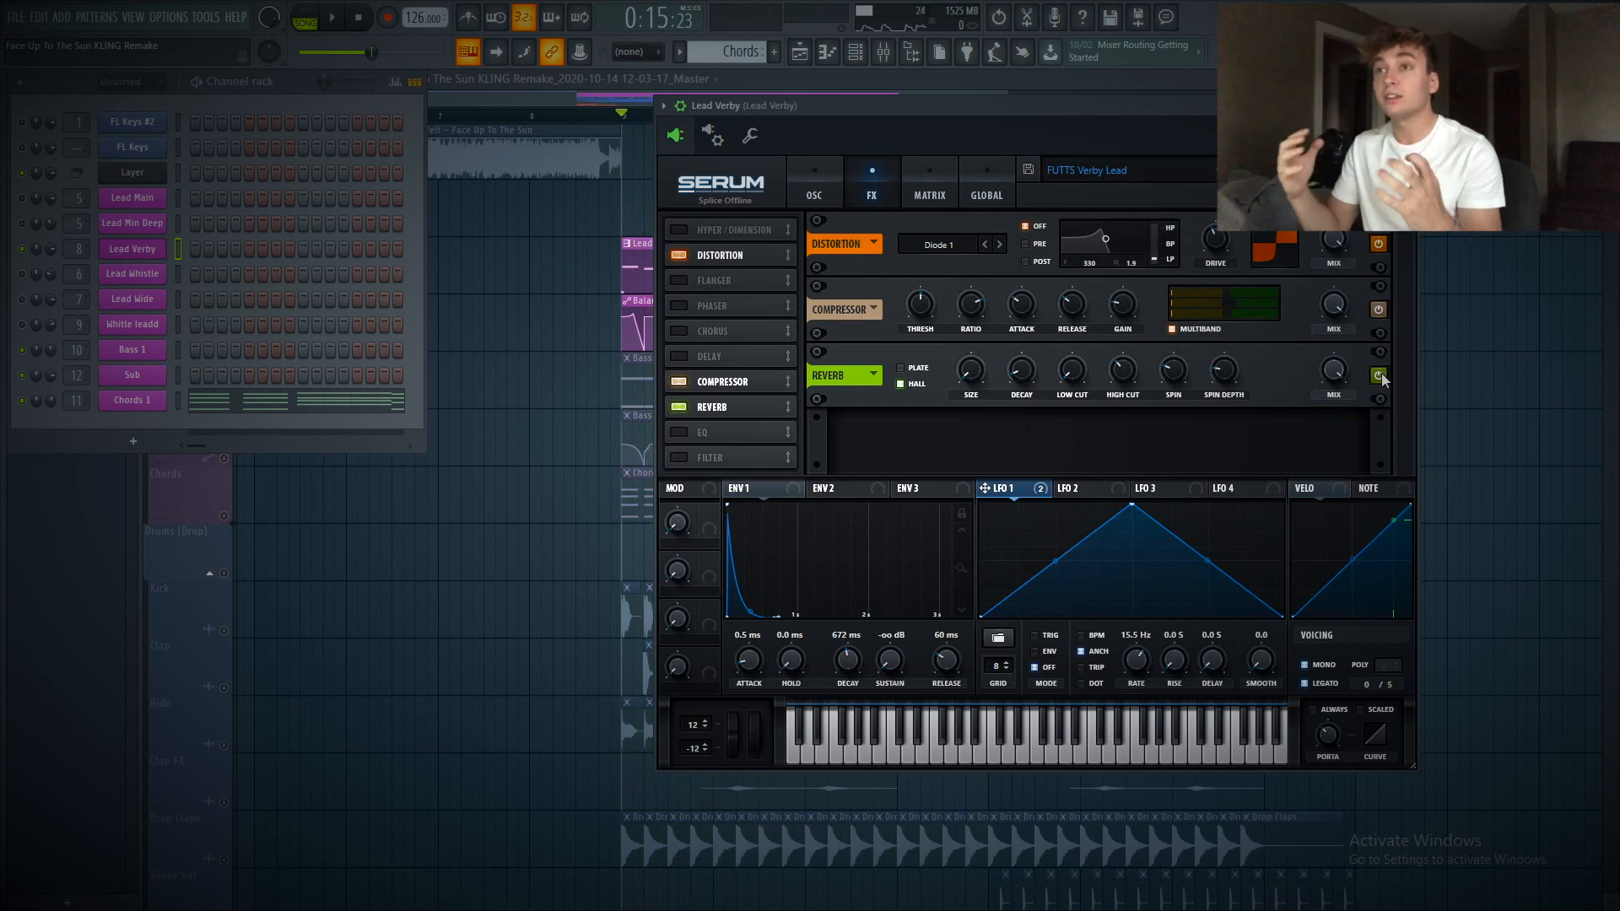
# Open the Lead Whistle synth and audition its noise-based sound
pyautogui.click(134, 289)
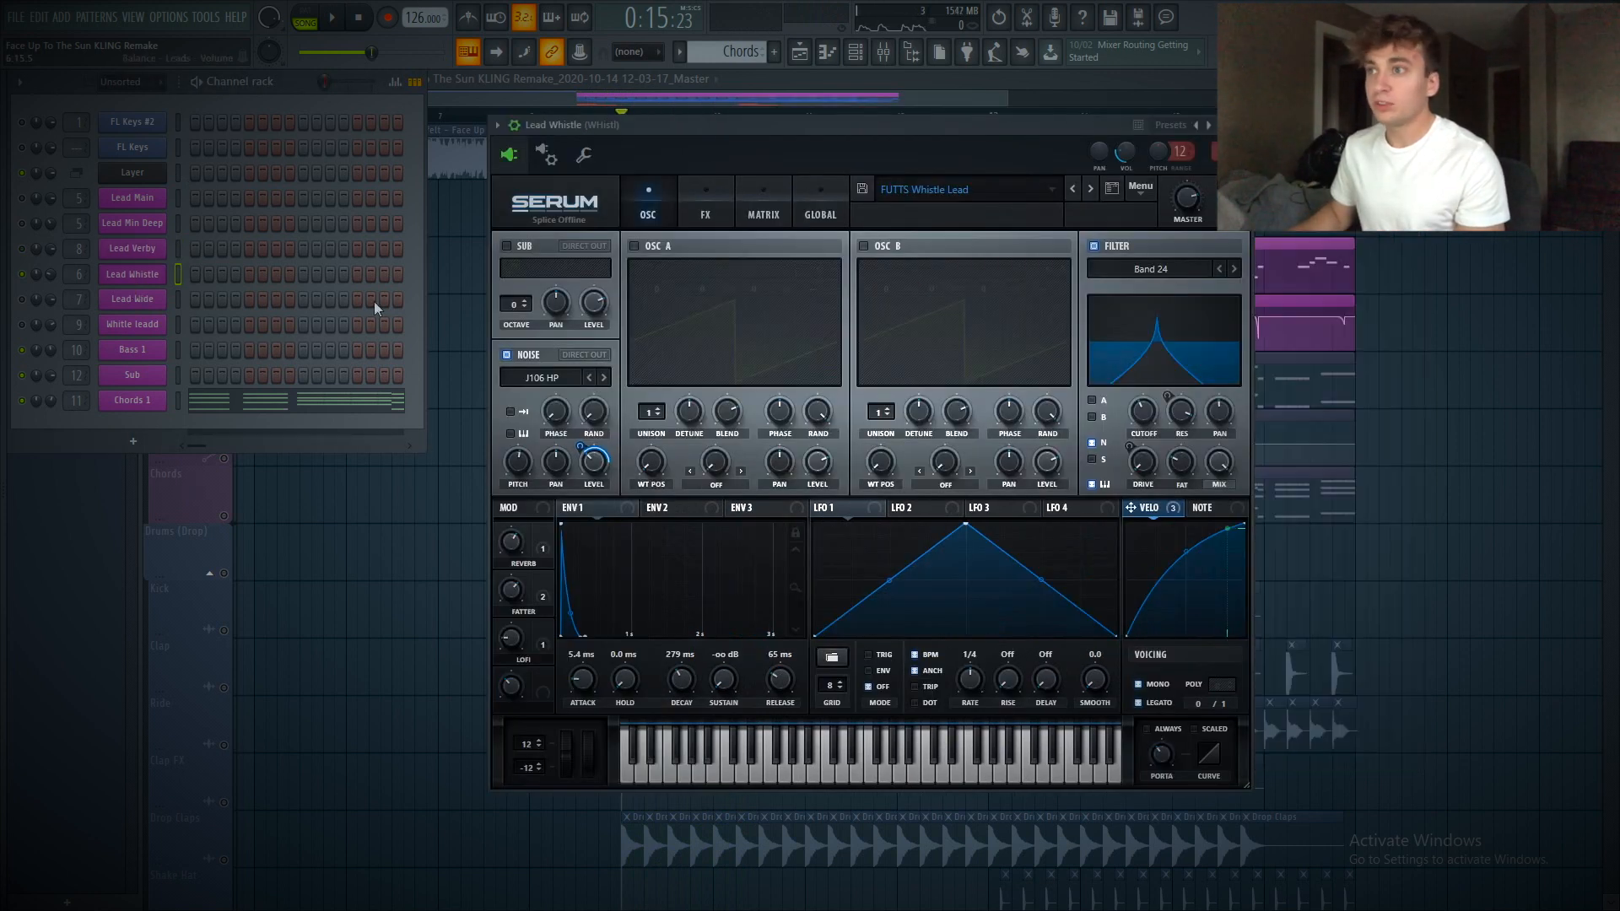
pyautogui.moveTo(656, 128); pyautogui.dragTo(717, 123)
pyautogui.press('space')
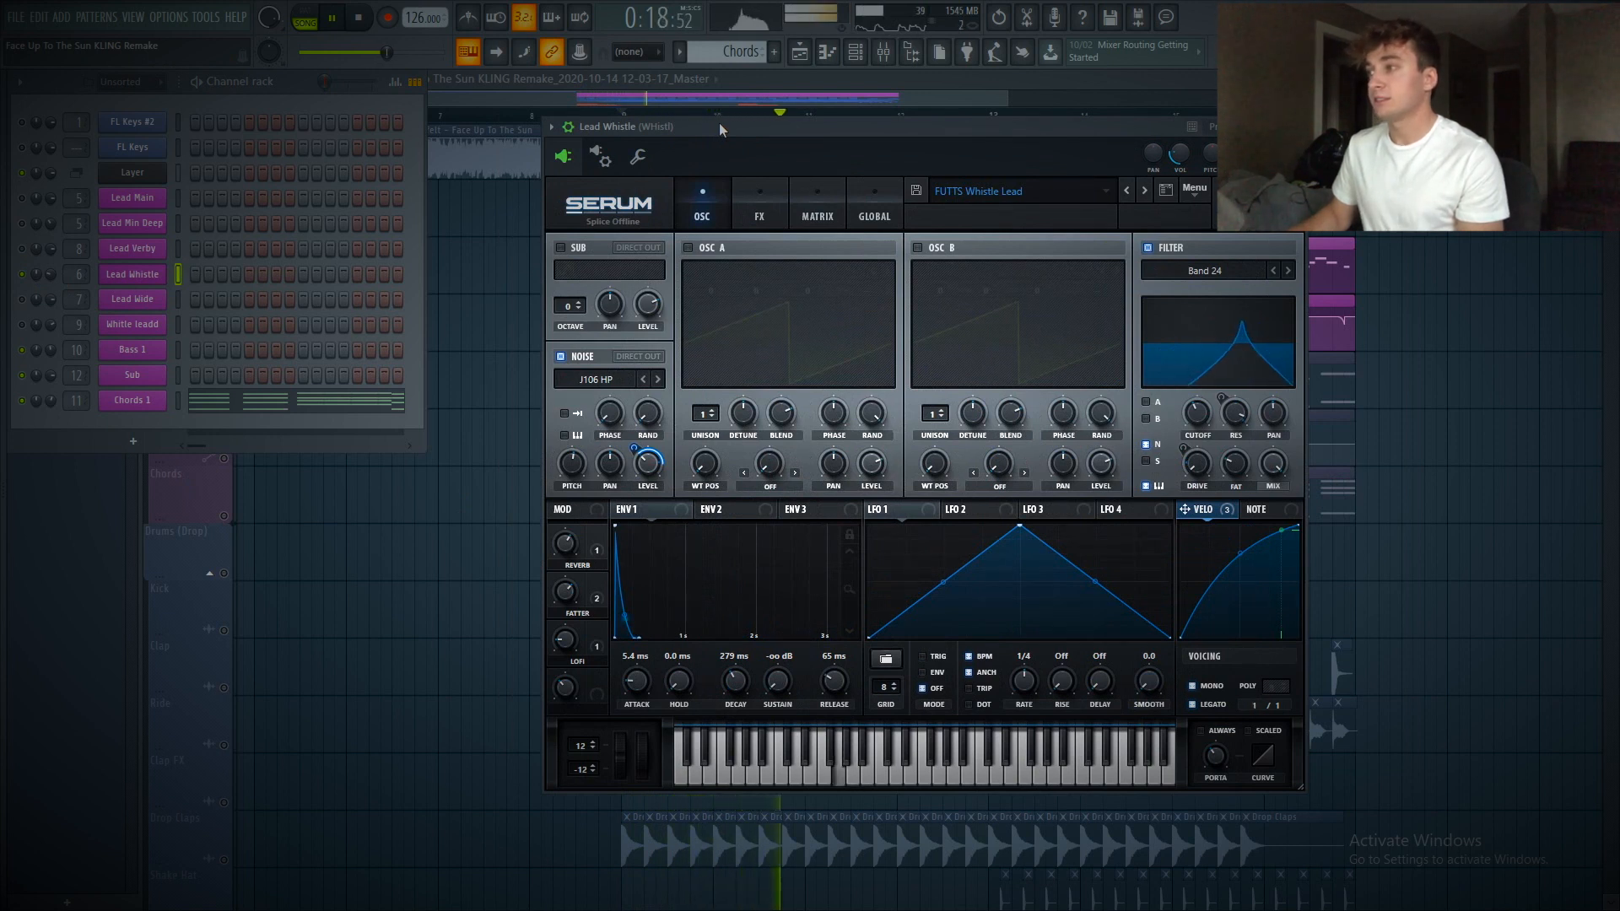
pyautogui.press('space')
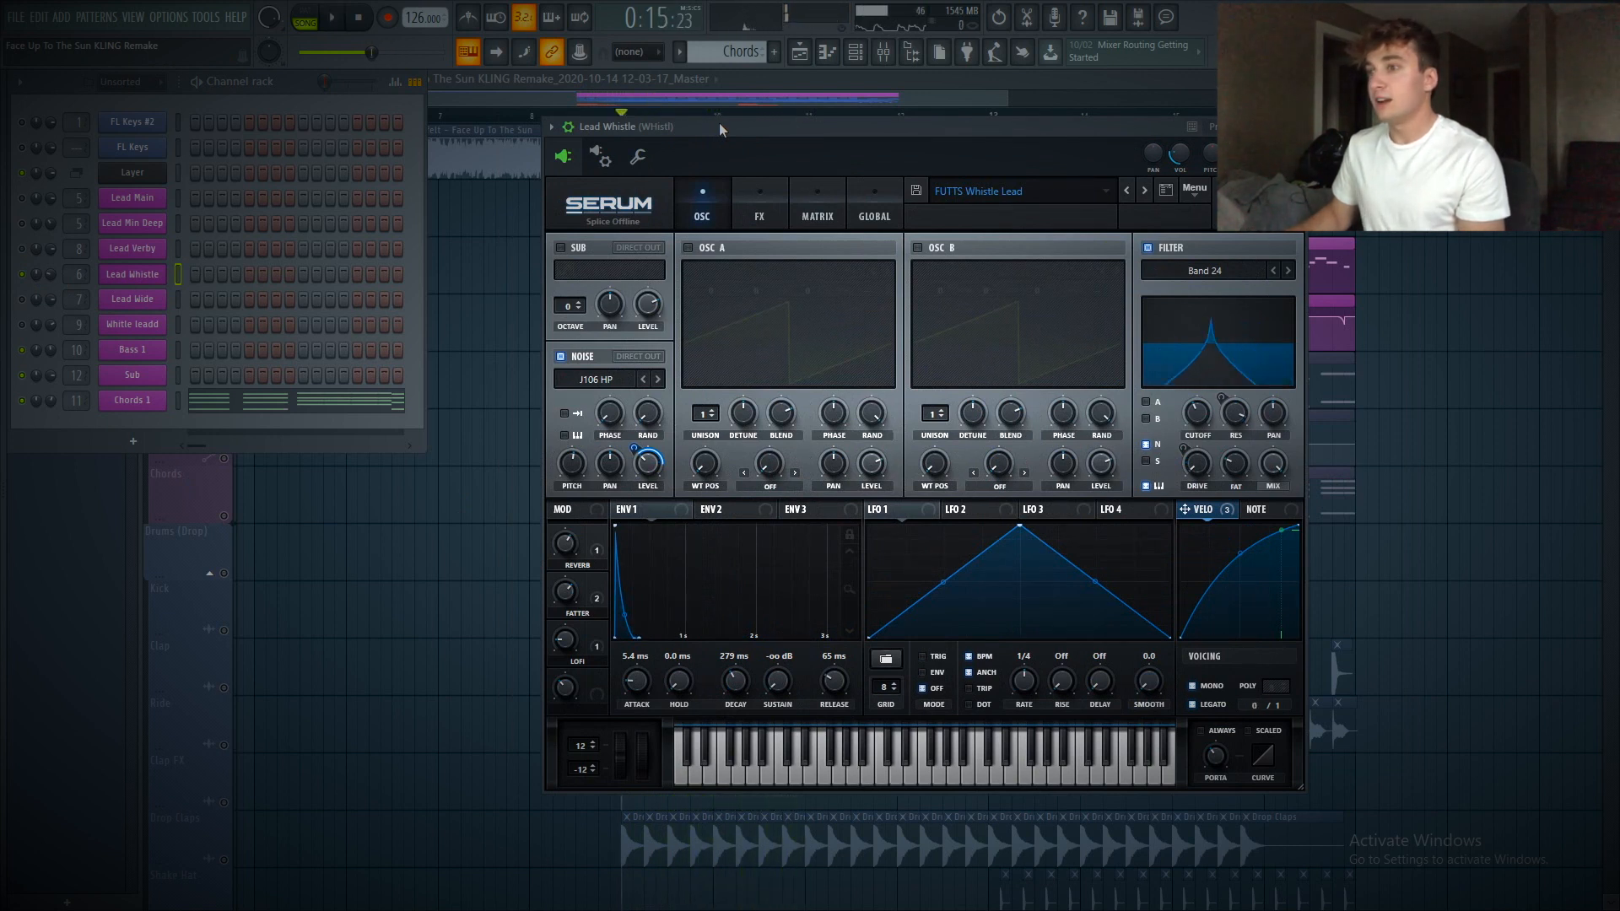
# Audition Lead Whistle with its filter bypassed, then switch the filter back on
pyautogui.click(1146, 247)
pyautogui.press('space')
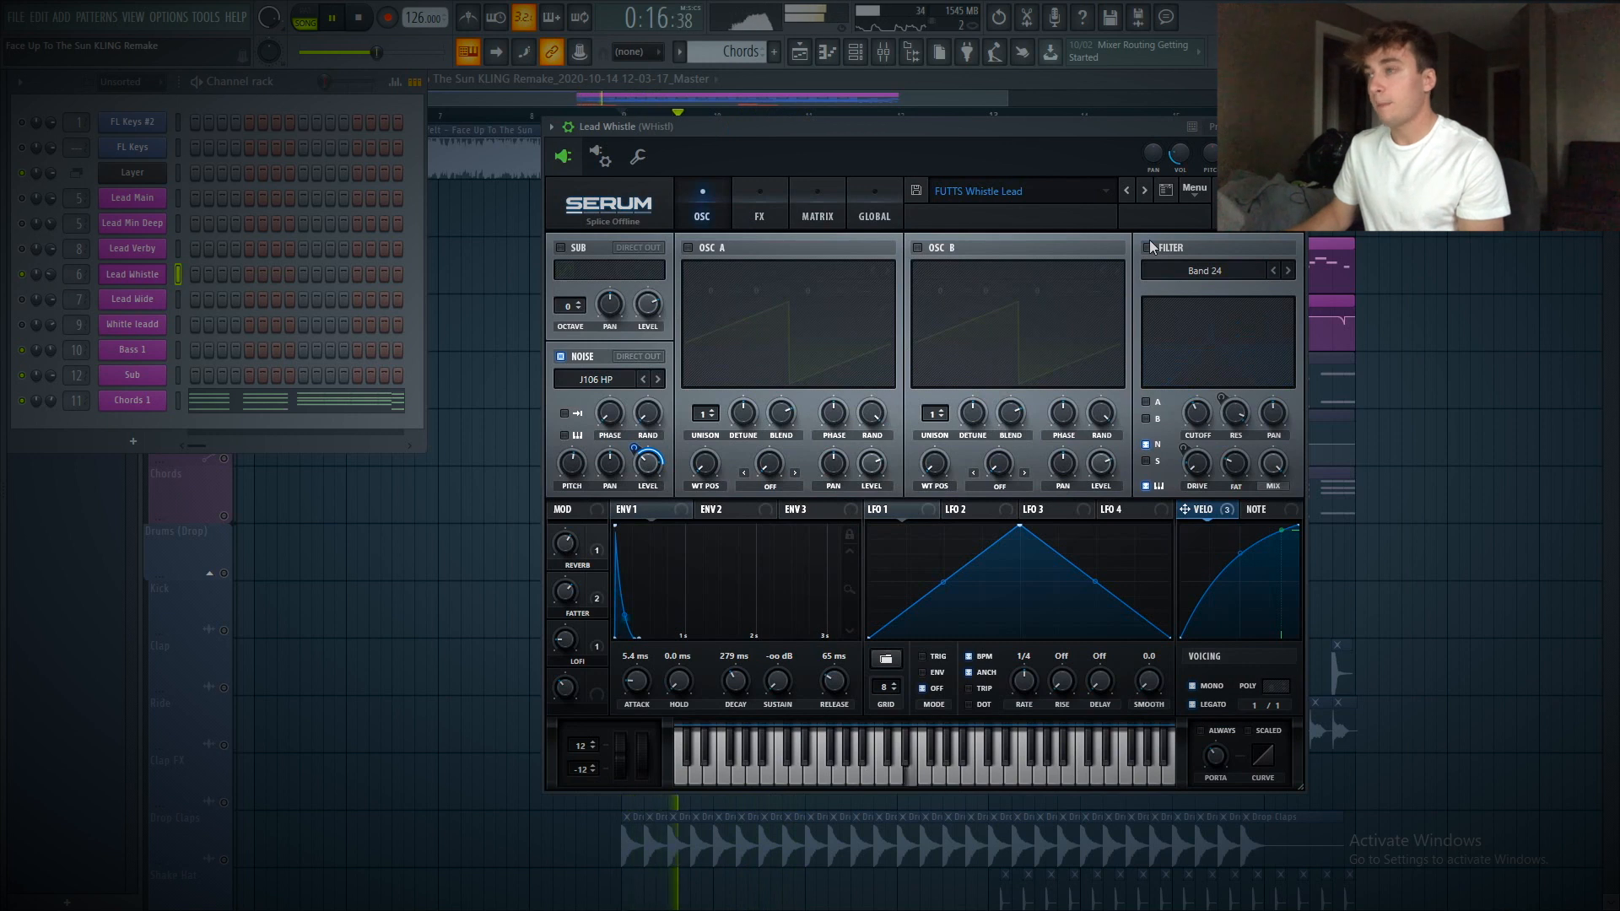
pyautogui.press('space')
pyautogui.click(1147, 247)
# Review Lead Whistle's filter type choices without changing the type, and check the filter cutoff
pyautogui.click(1192, 272)
pyautogui.moveTo(1197, 289)
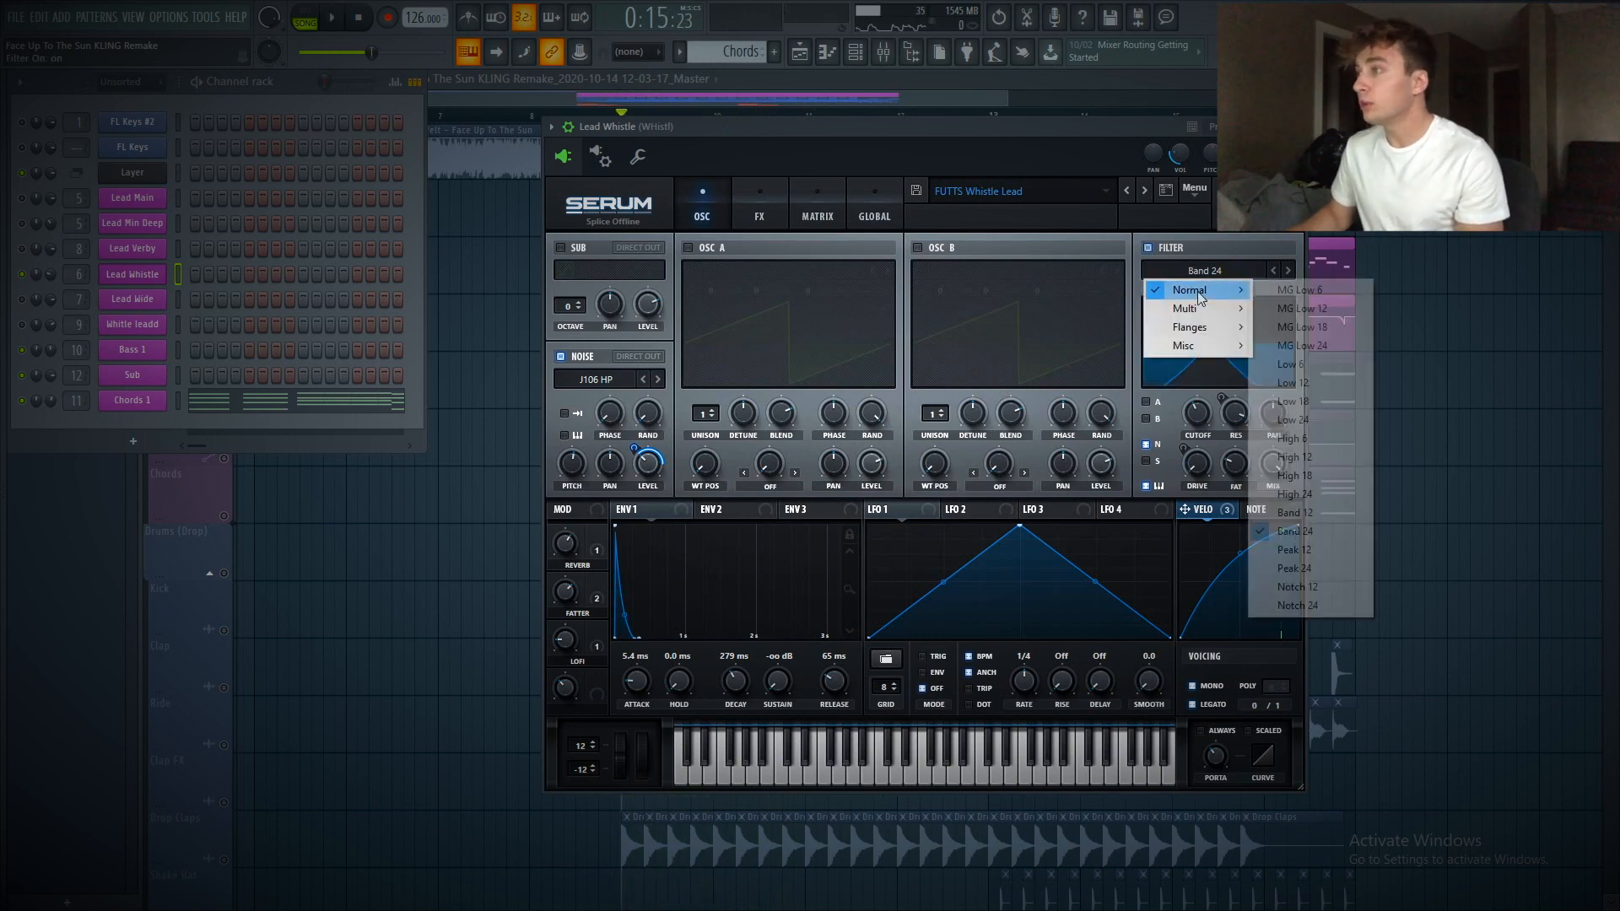
pyautogui.click(1071, 129)
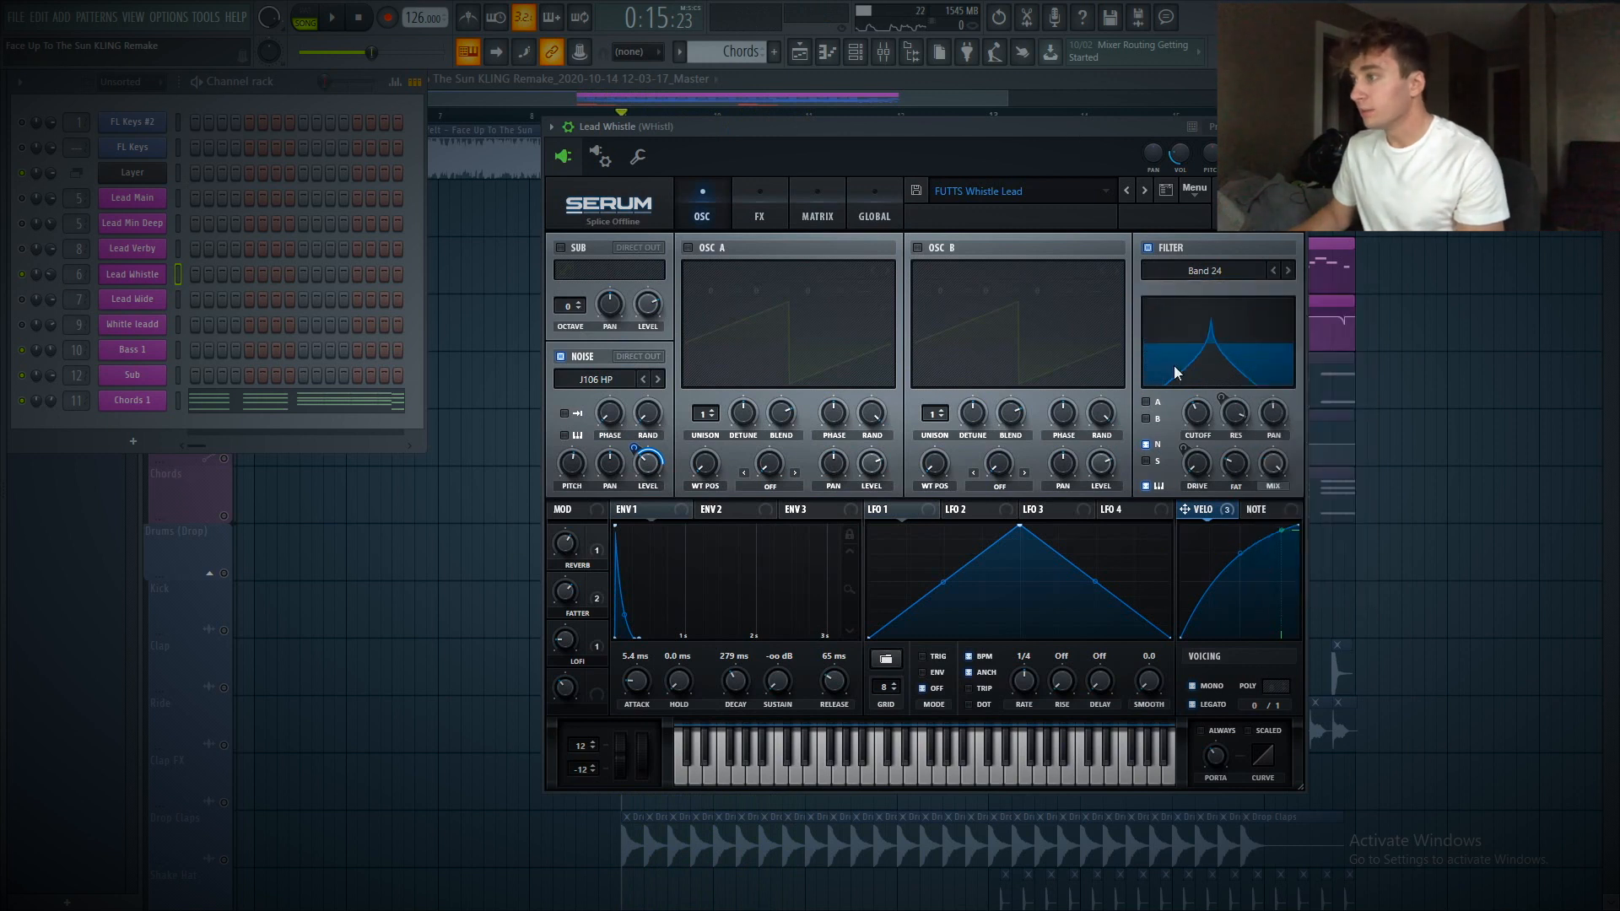
pyautogui.moveTo(1193, 416)
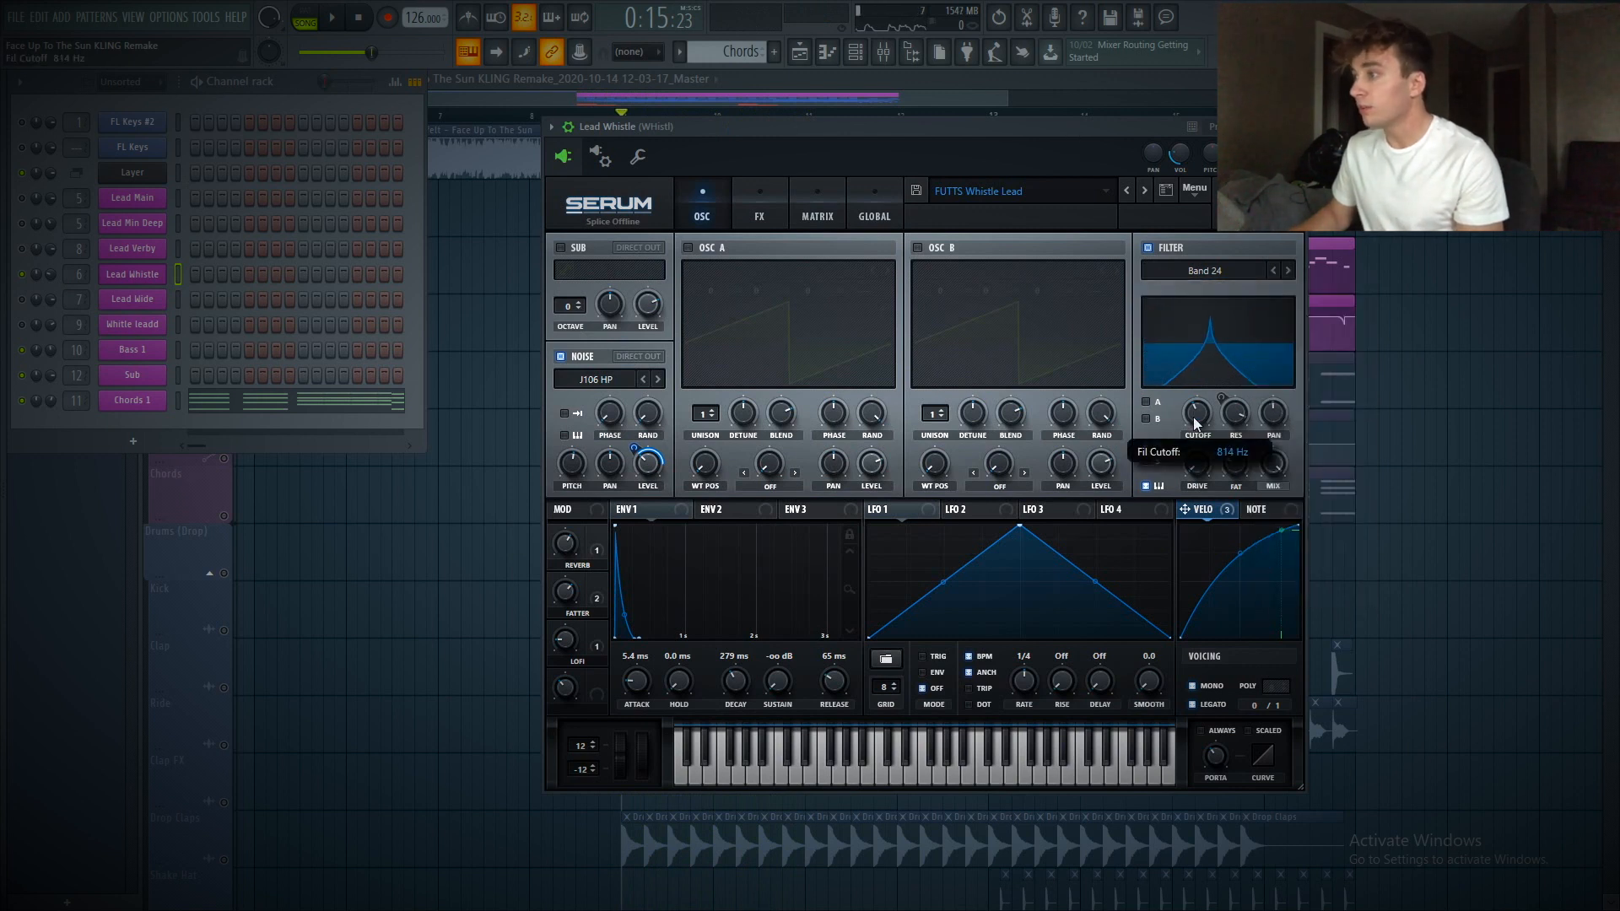
# Nudge Lead Whistle's band-pass filter cutoff slightly upward, check the filter's key tracking, and audition the sound
pyautogui.moveTo(1194, 418); pyautogui.dragTo(1195, 416)
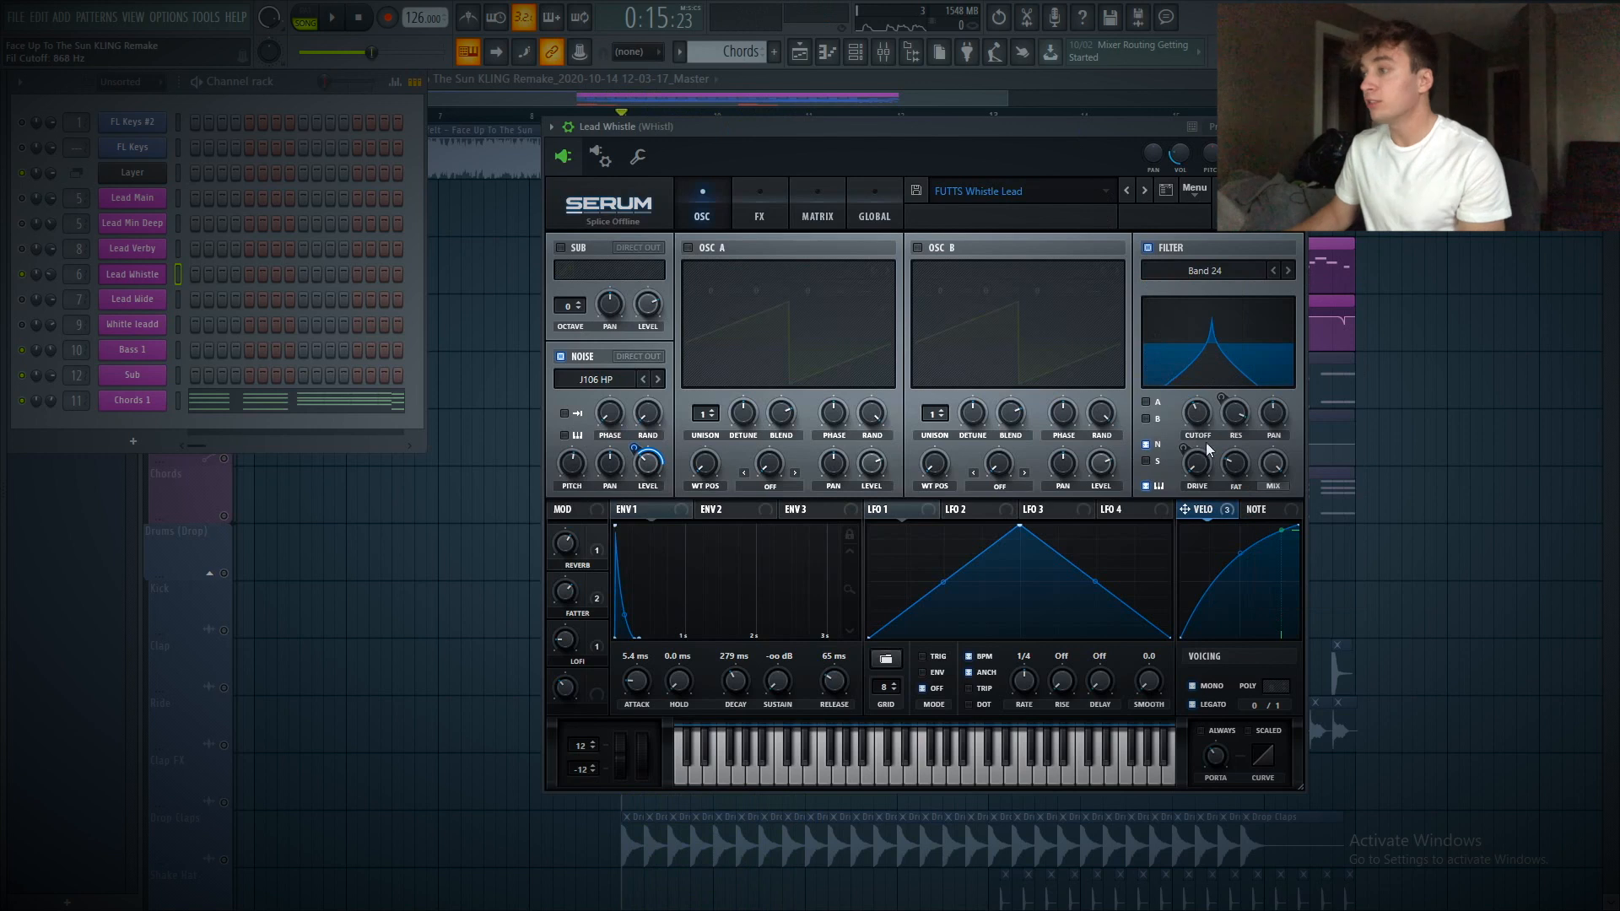
pyautogui.moveTo(1200, 426)
pyautogui.scroll(2, 1199, 426)
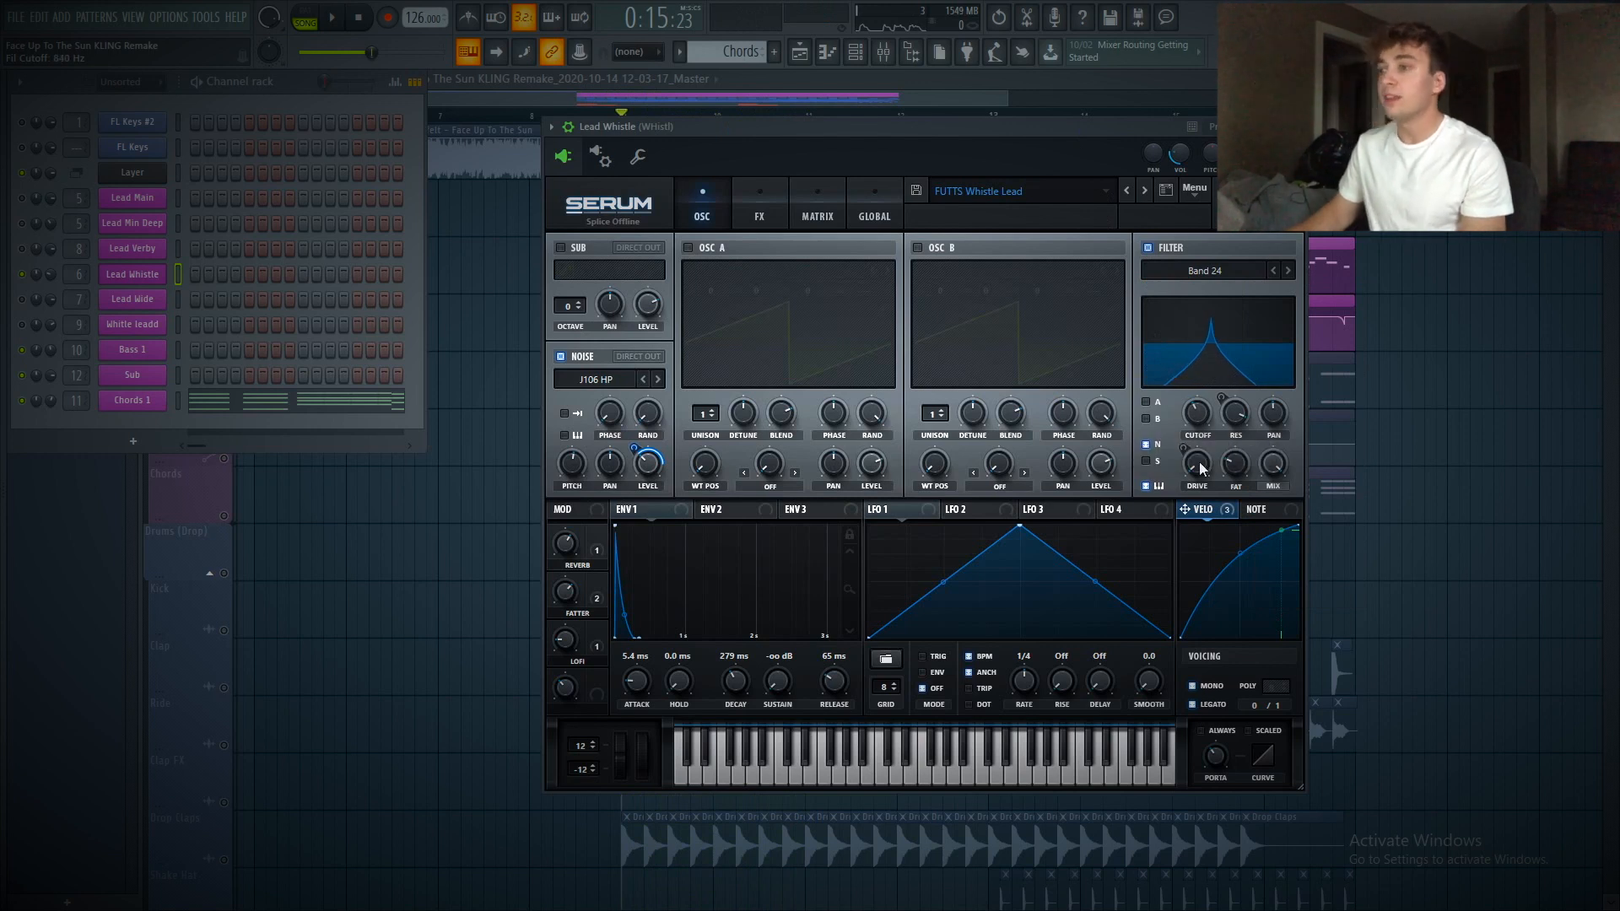
pyautogui.moveTo(1202, 469)
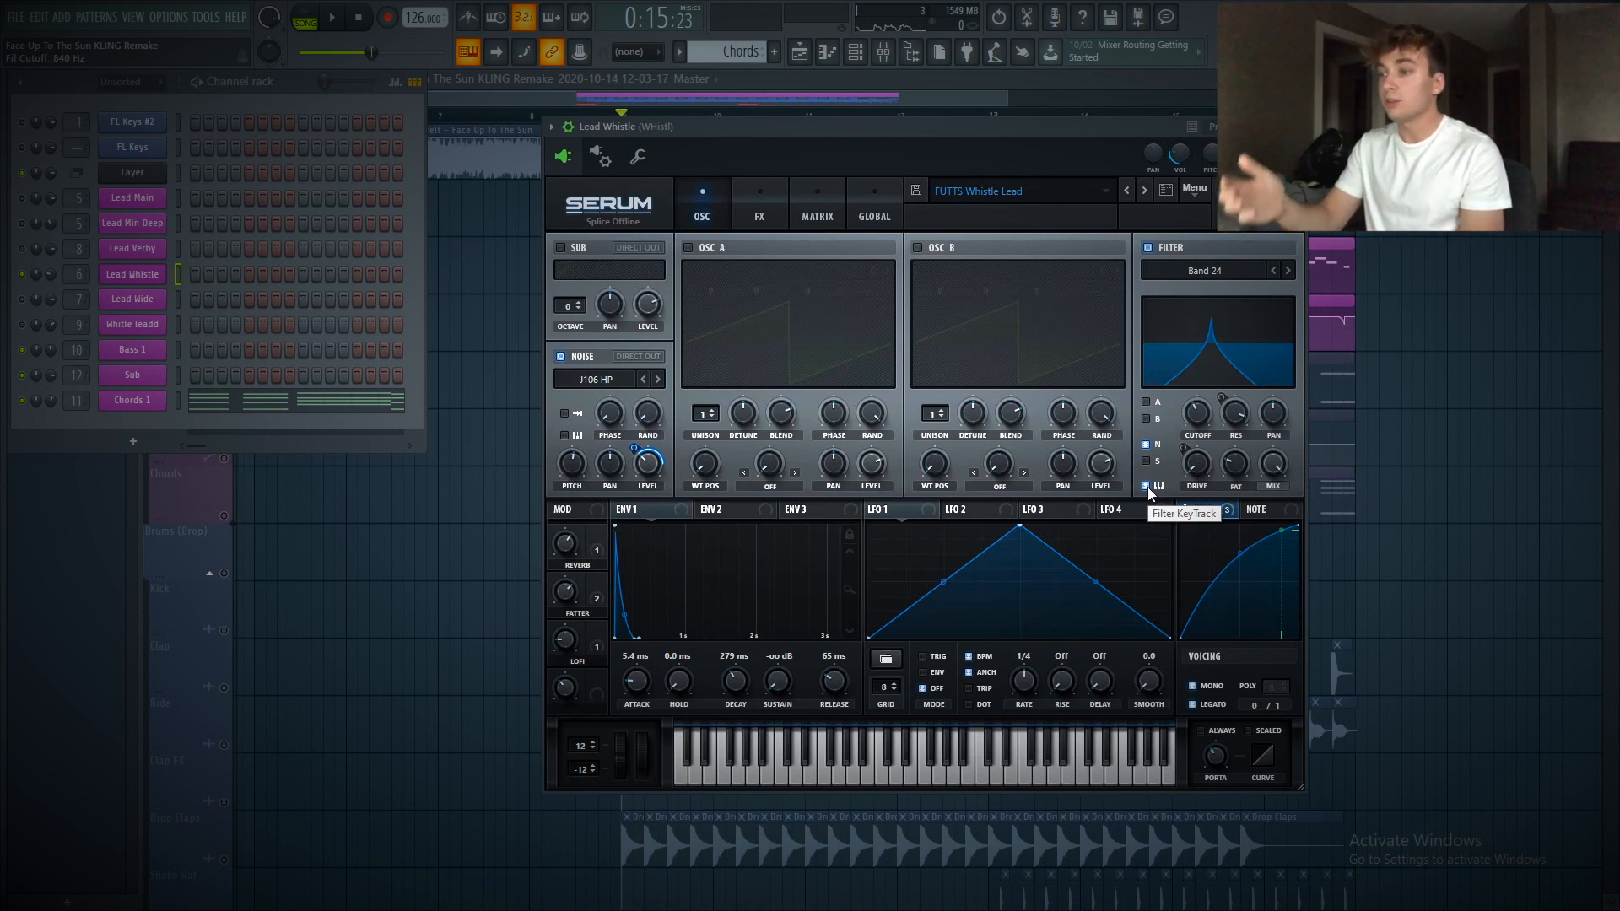
pyautogui.press('space')
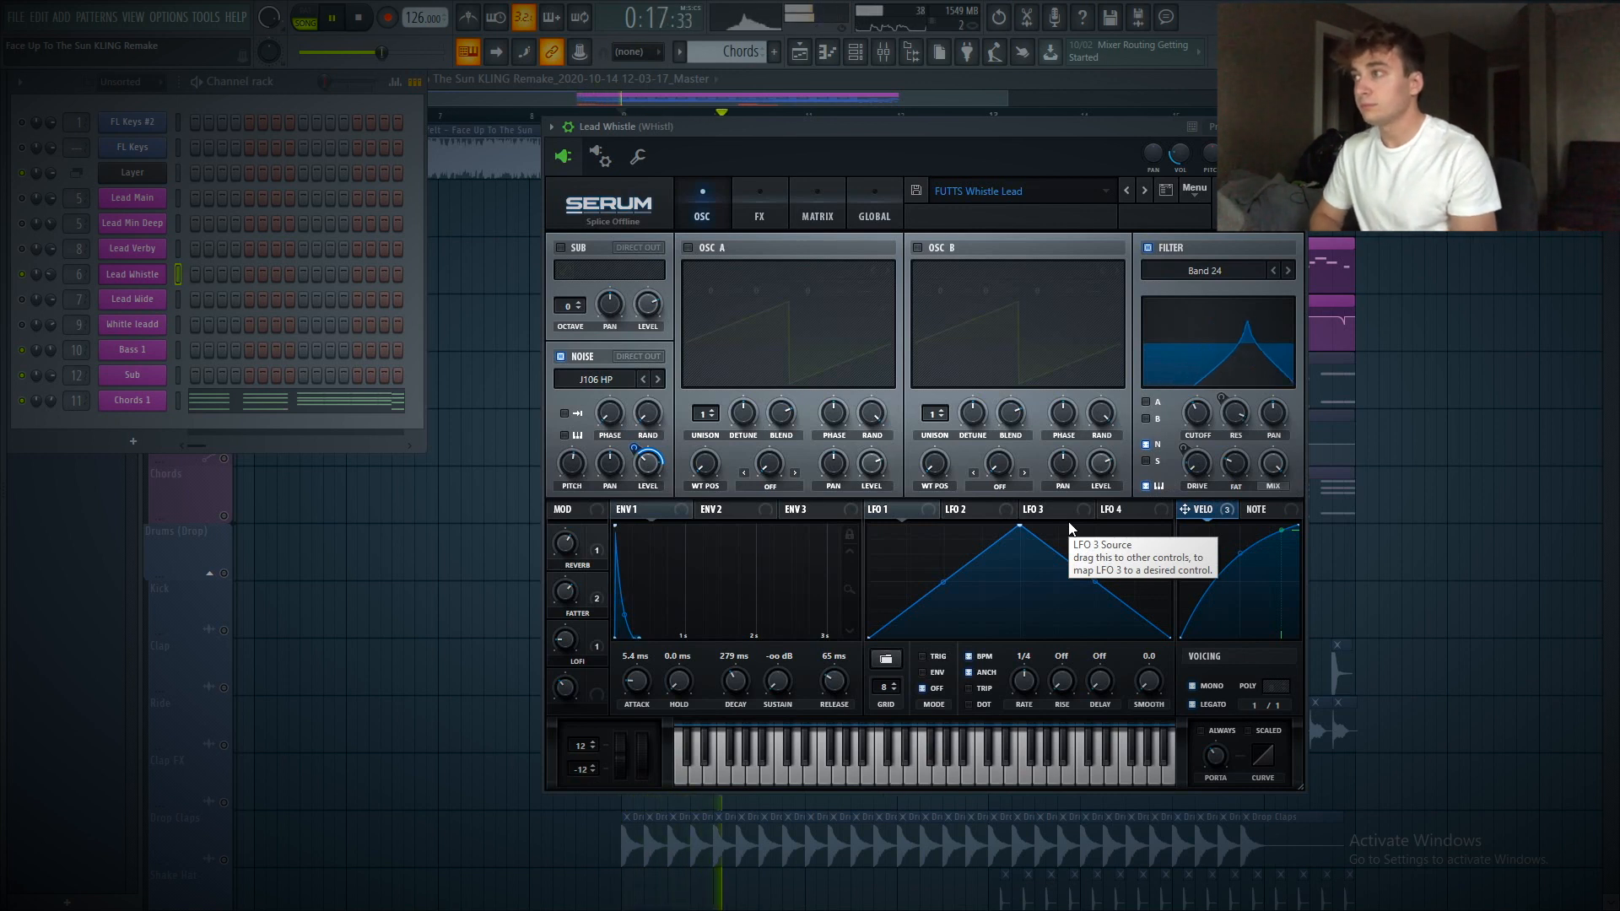
pyautogui.press('space')
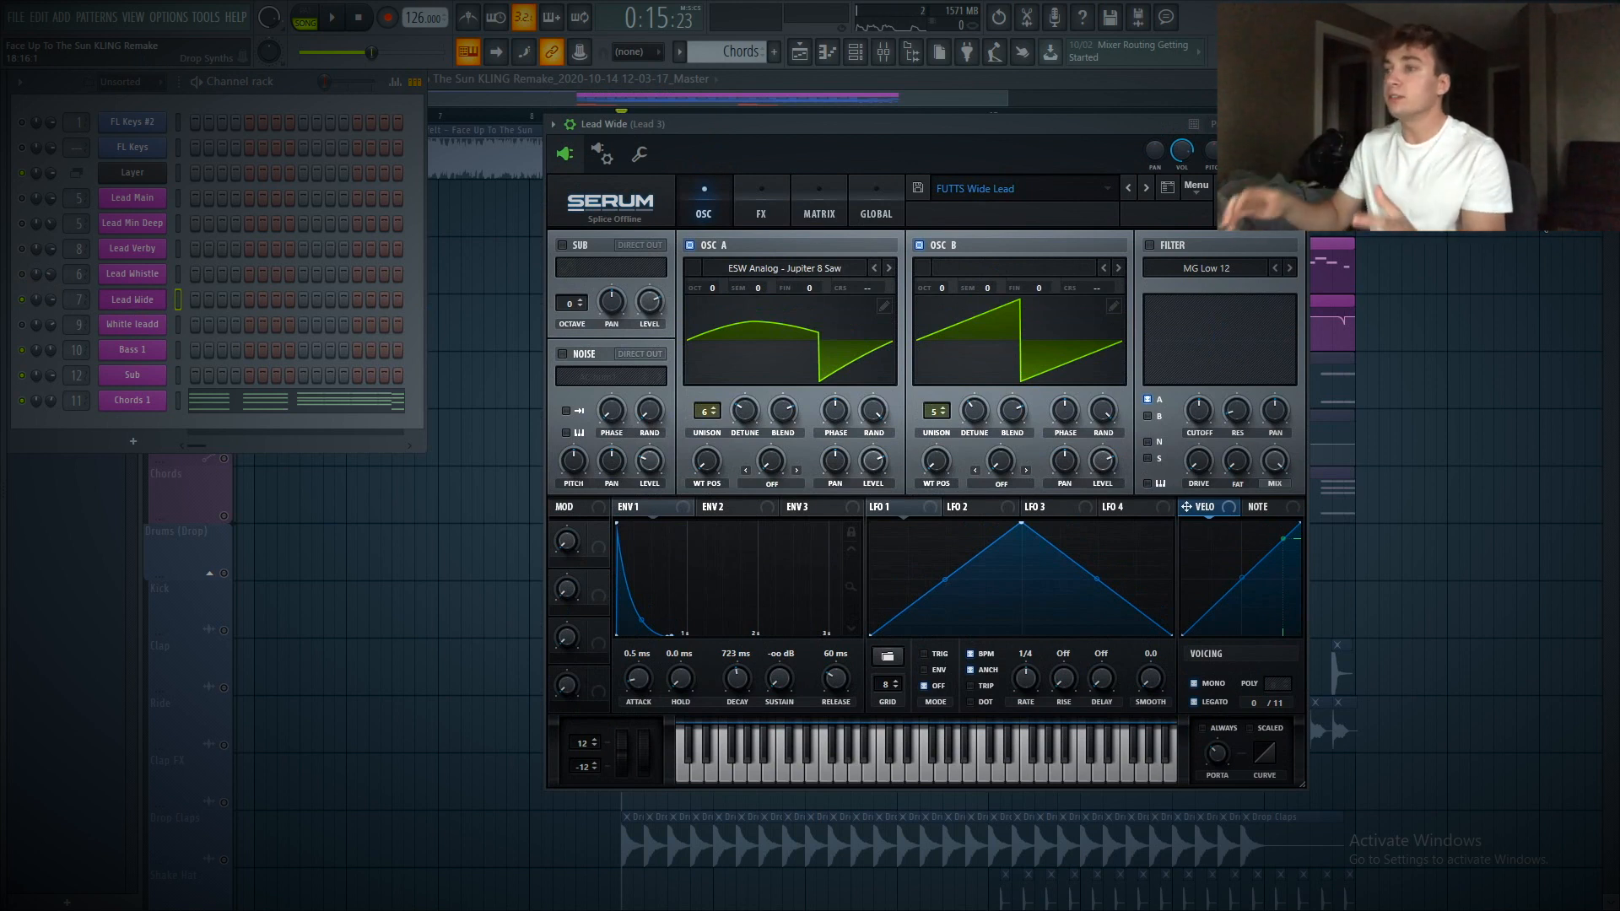
# Inspect Lead Wide's effects and oscillator settings, and open Pro-Q 3 on its linked mixer track
pyautogui.click(759, 205)
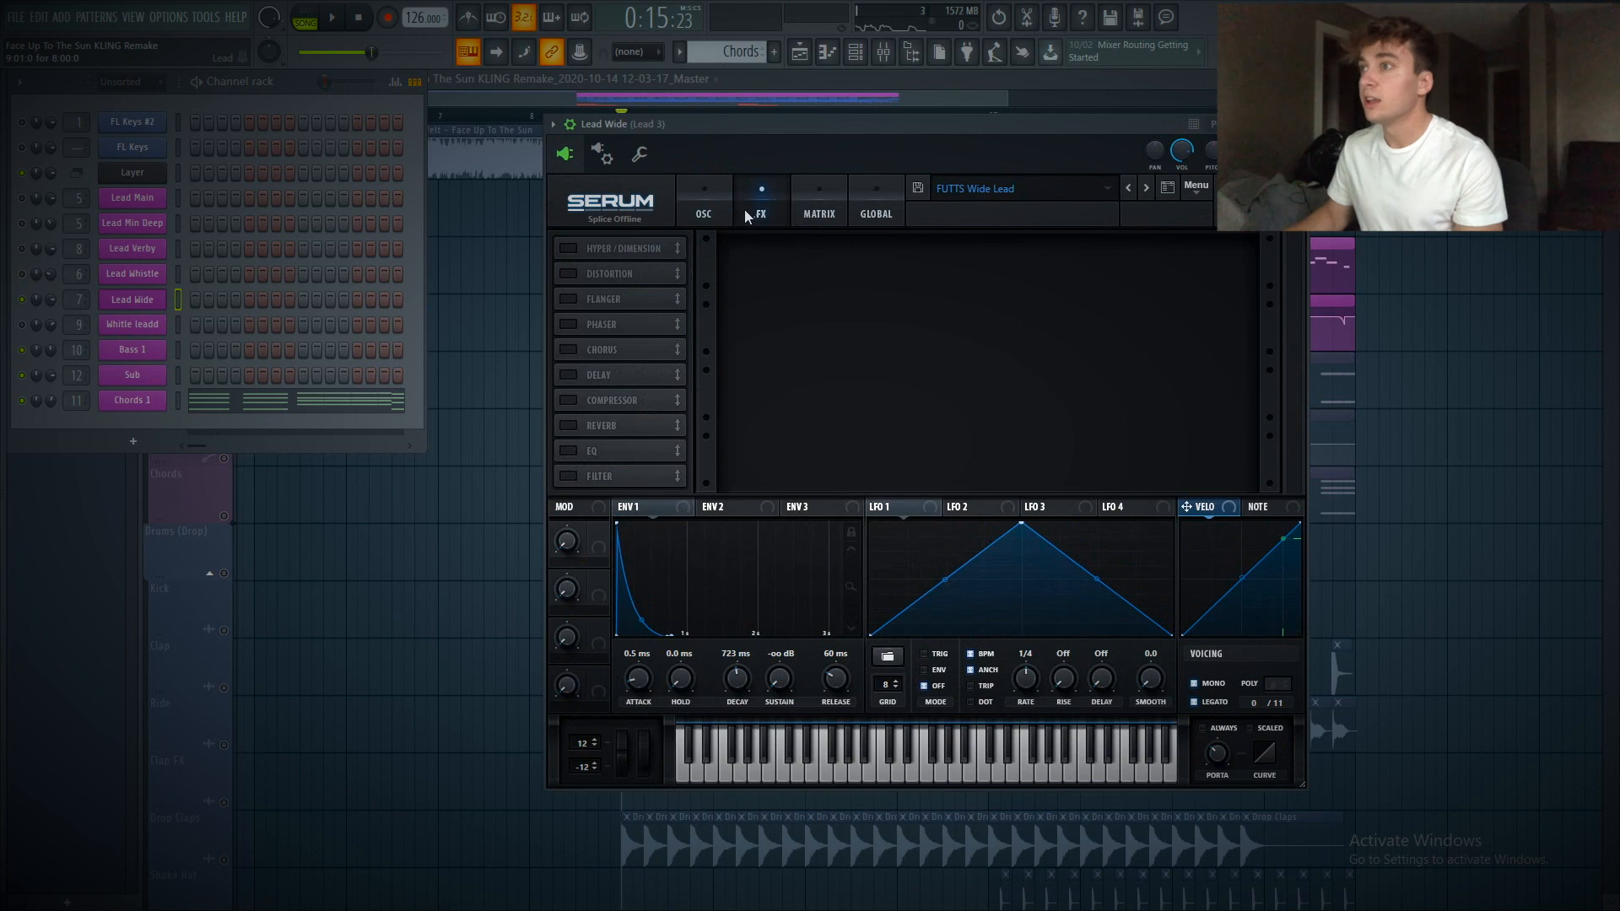
pyautogui.click(703, 199)
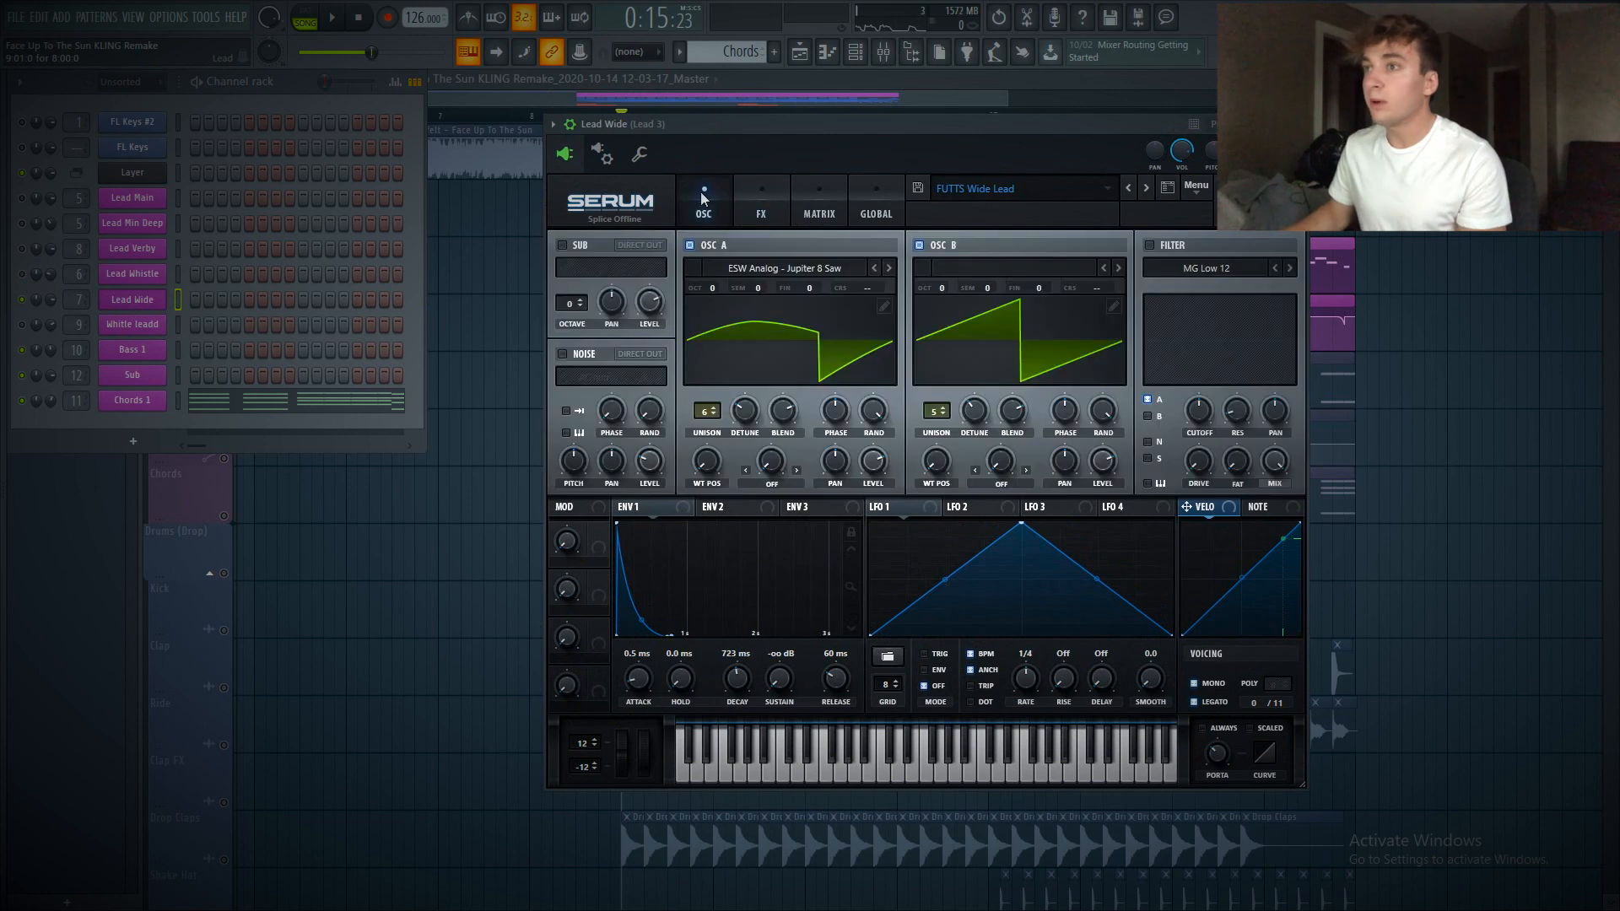
pyautogui.doubleClick(76, 299)
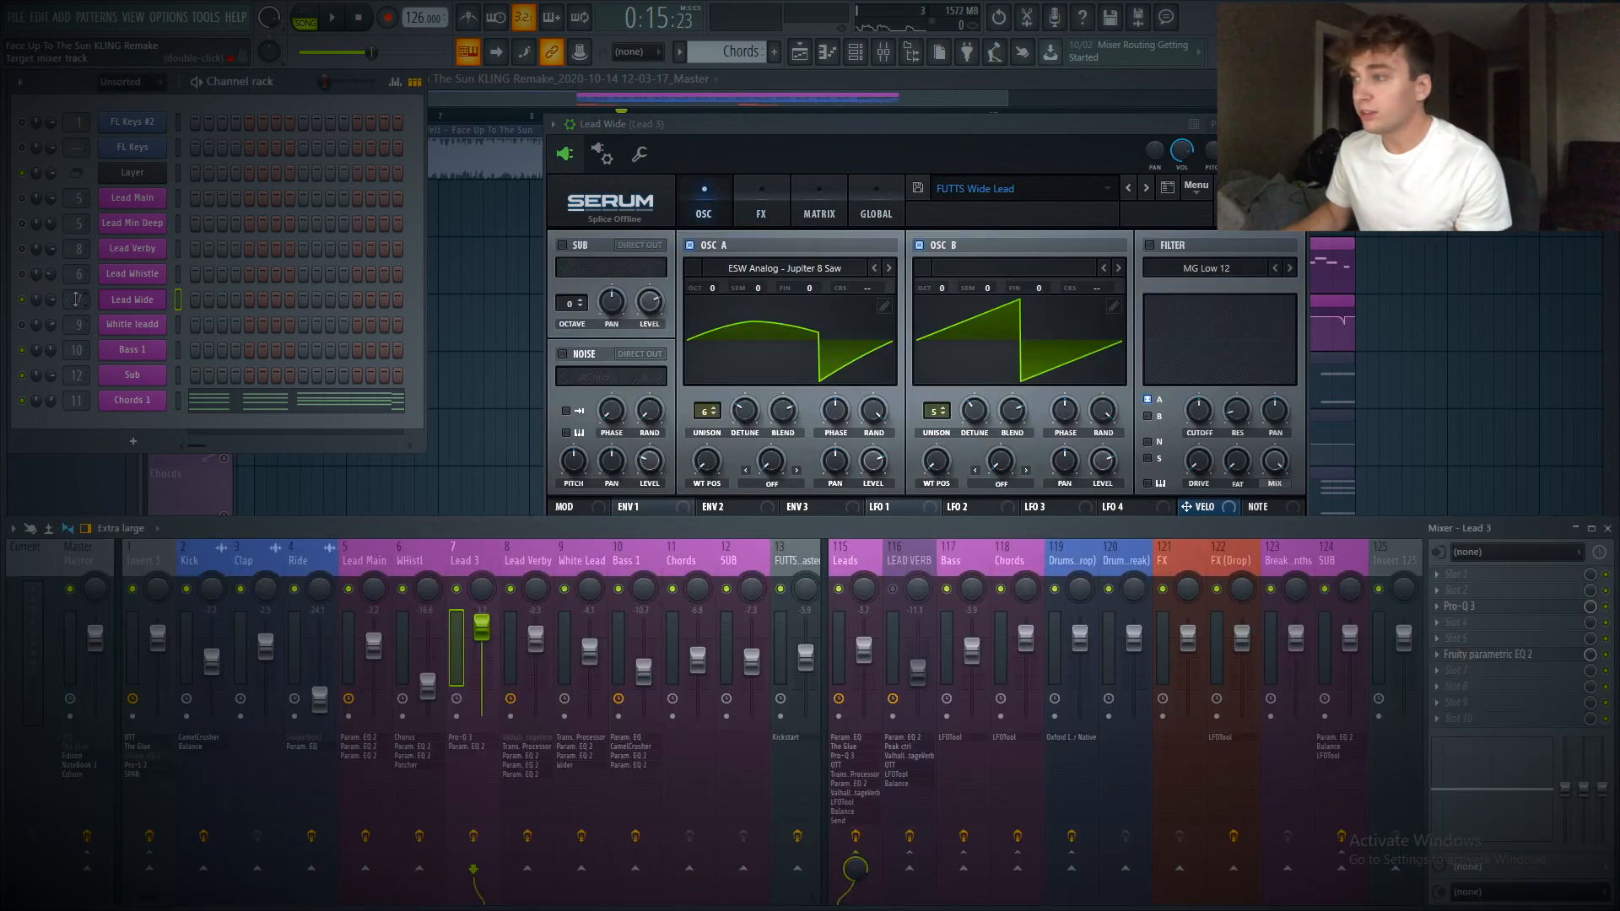
pyautogui.click(1466, 615)
pyautogui.moveTo(806, 289)
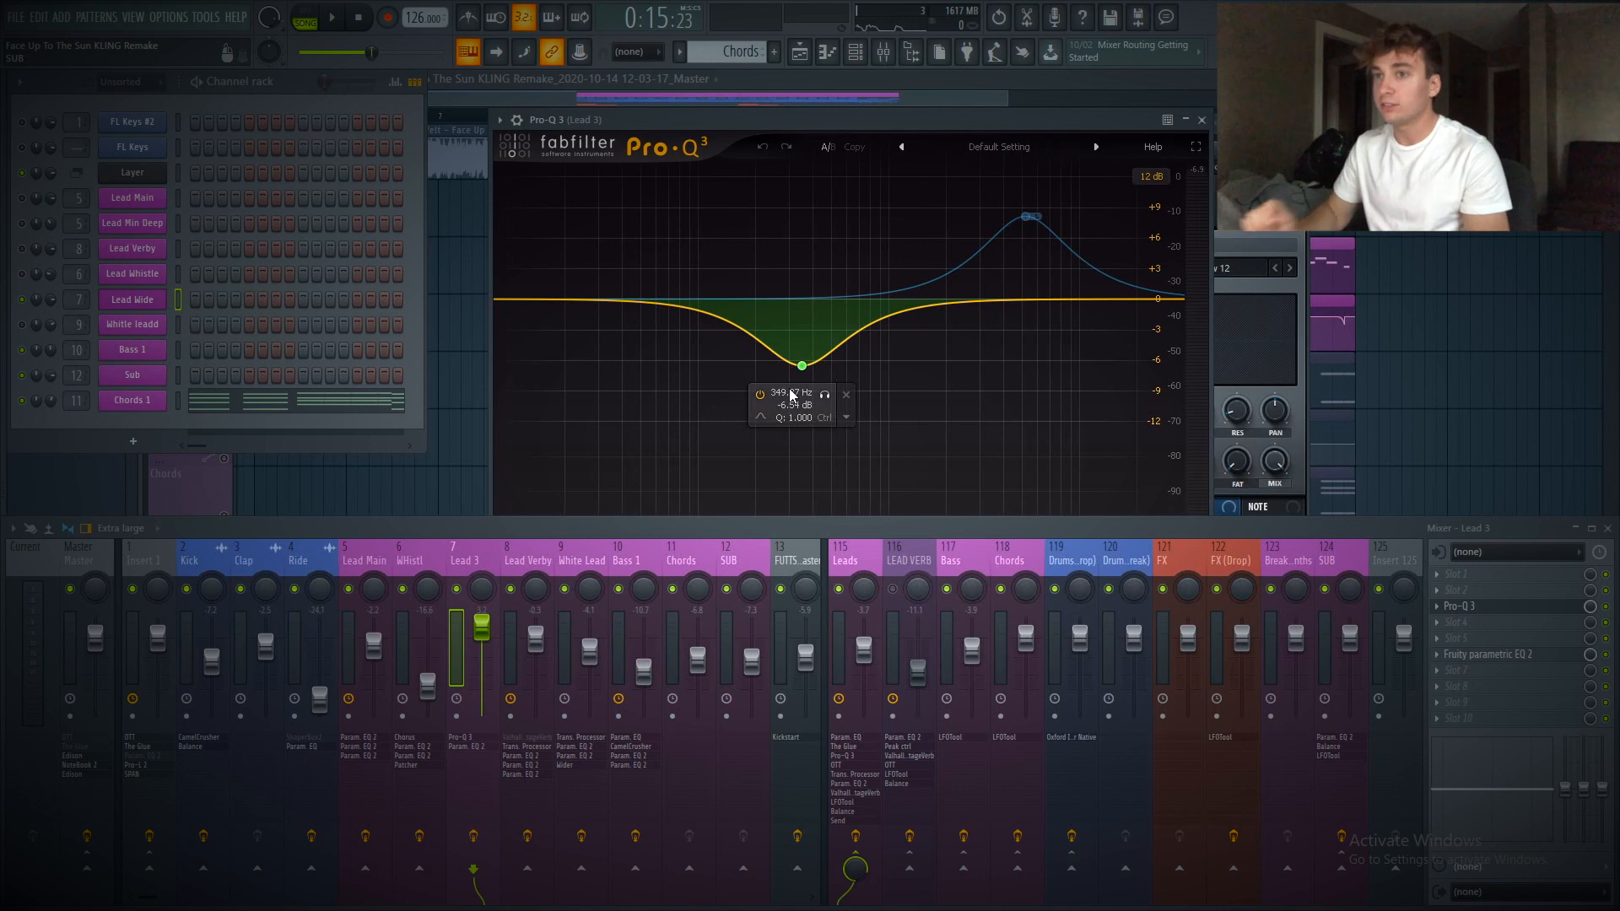
# Compare Lead Wide during playback with Pro-Q 3 active and bypassed, leave the equalizer on, and close the mixer
pyautogui.press('space')
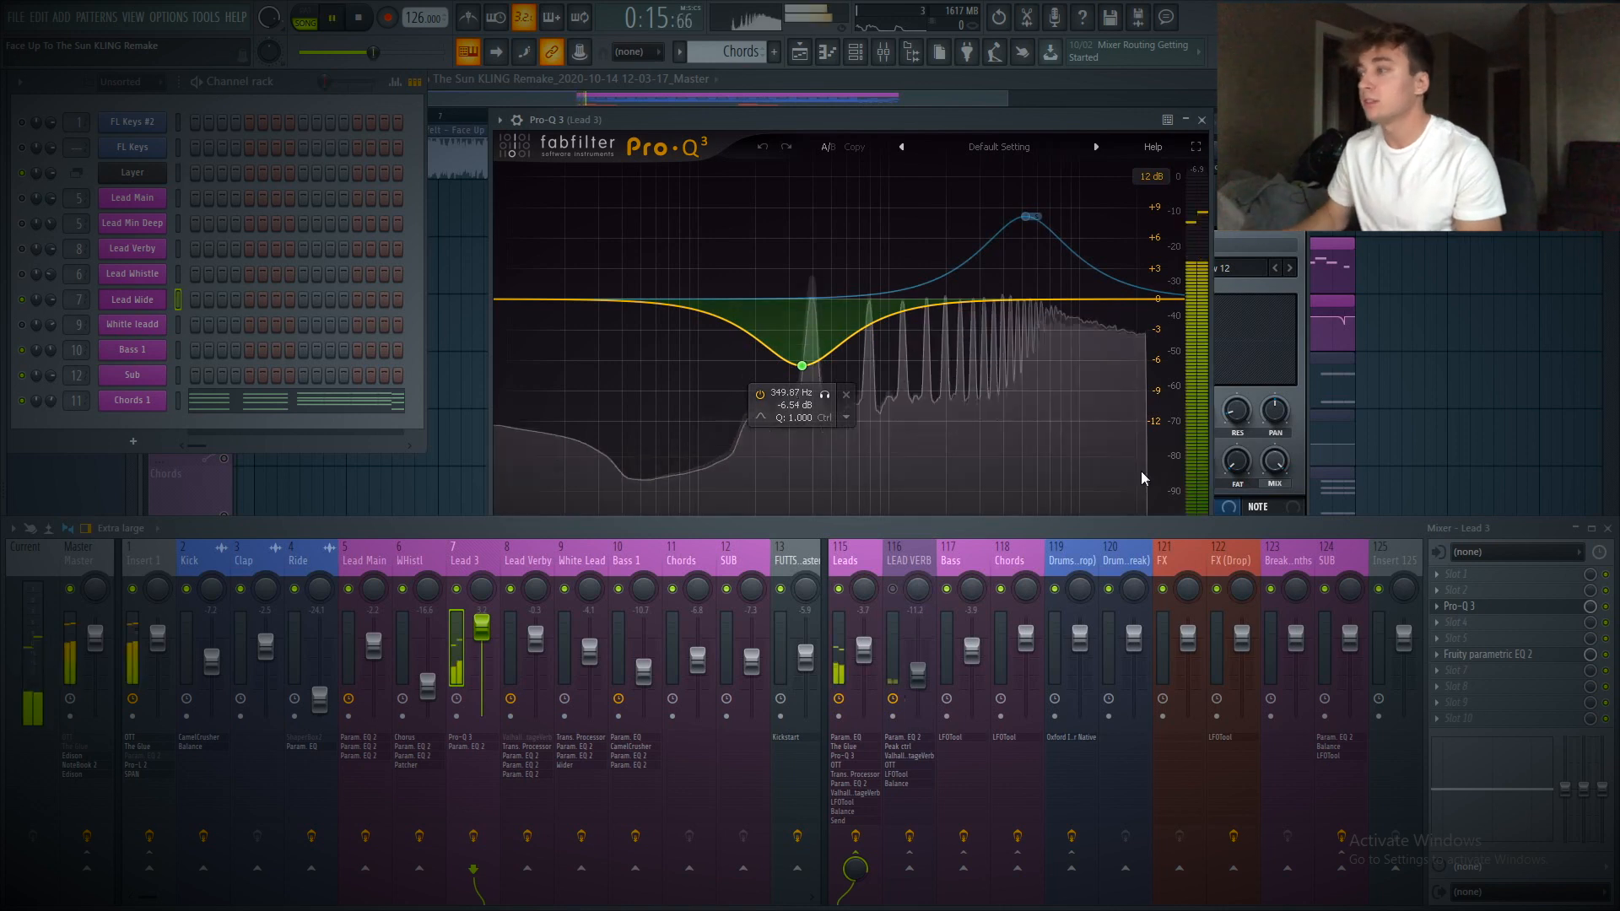
pyautogui.press('space')
pyautogui.click(1607, 609)
pyautogui.press('space')
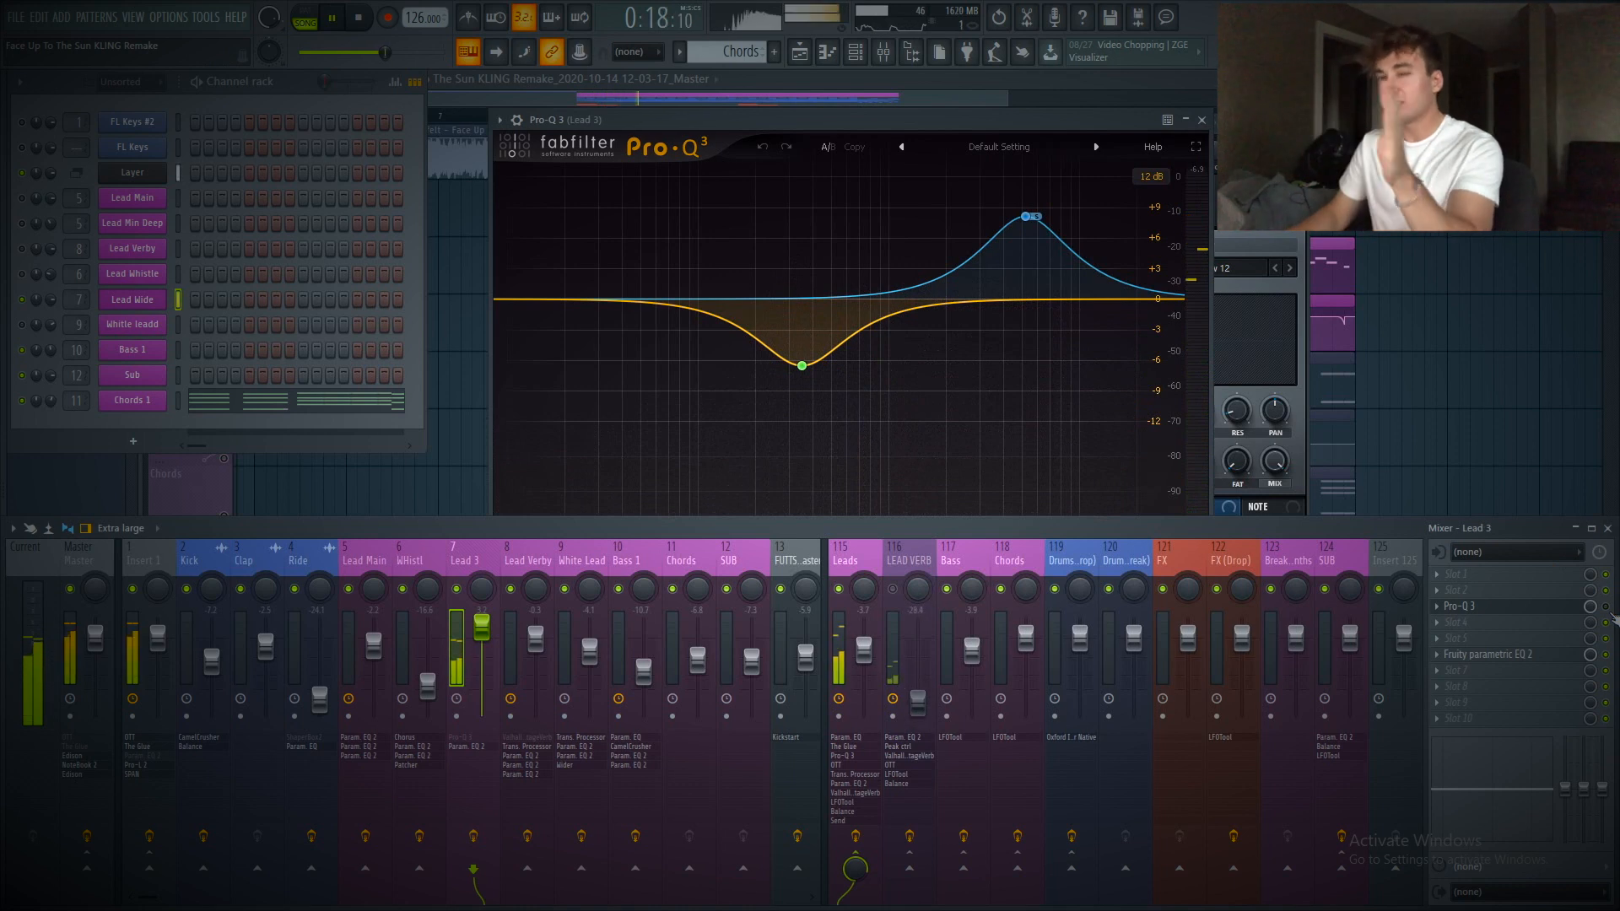
pyautogui.press('space')
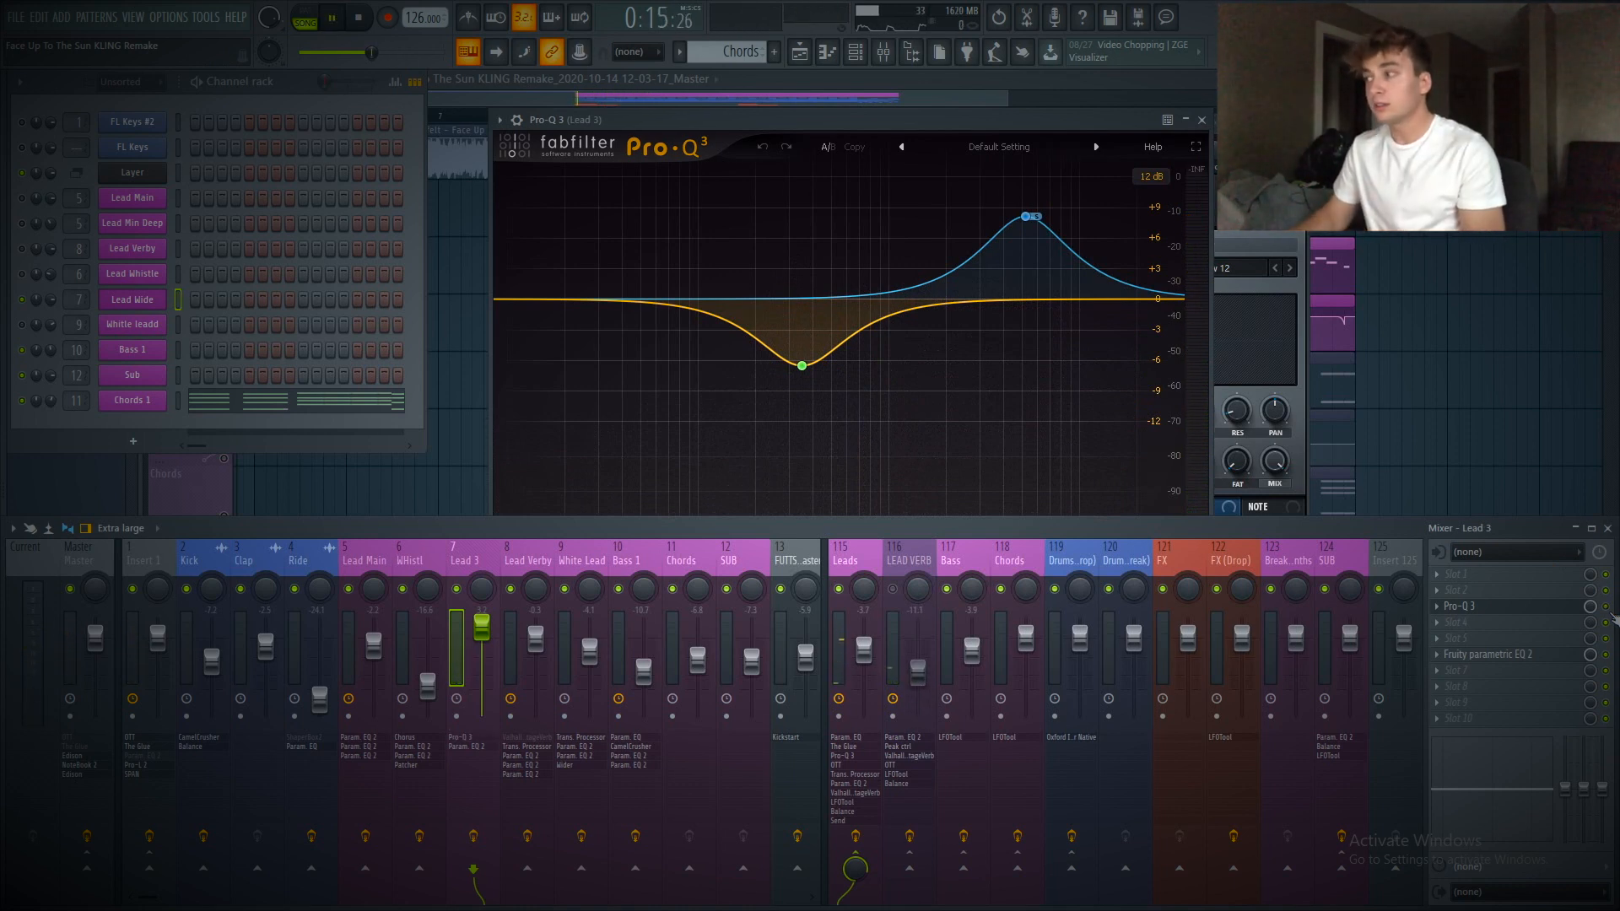
pyautogui.press('space')
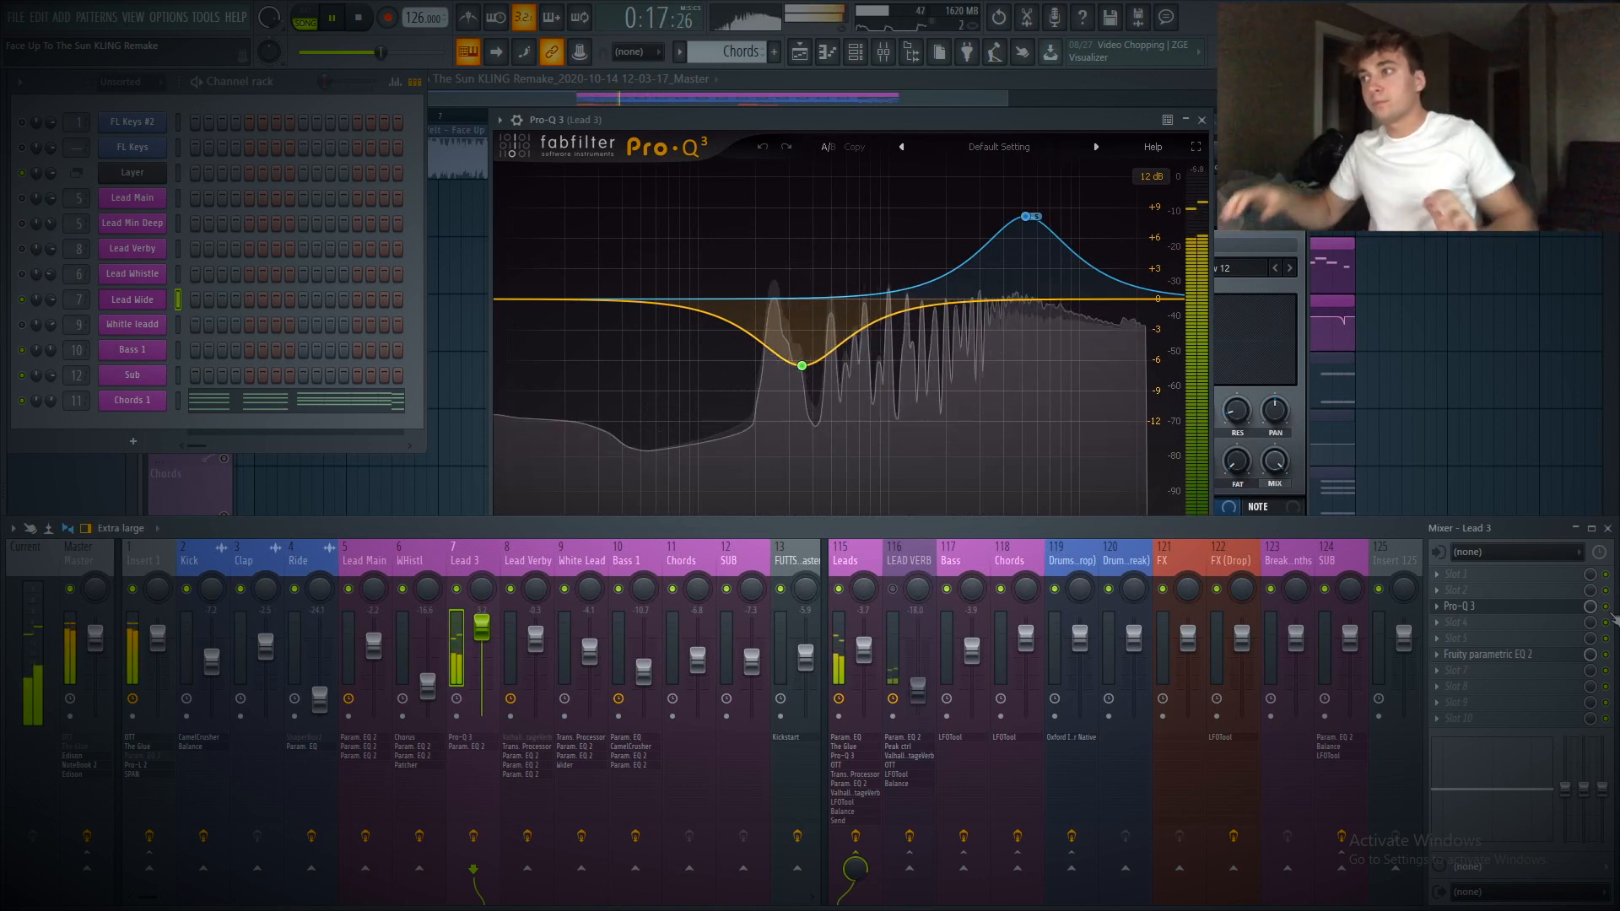
pyautogui.press('space')
pyautogui.click(1556, 670)
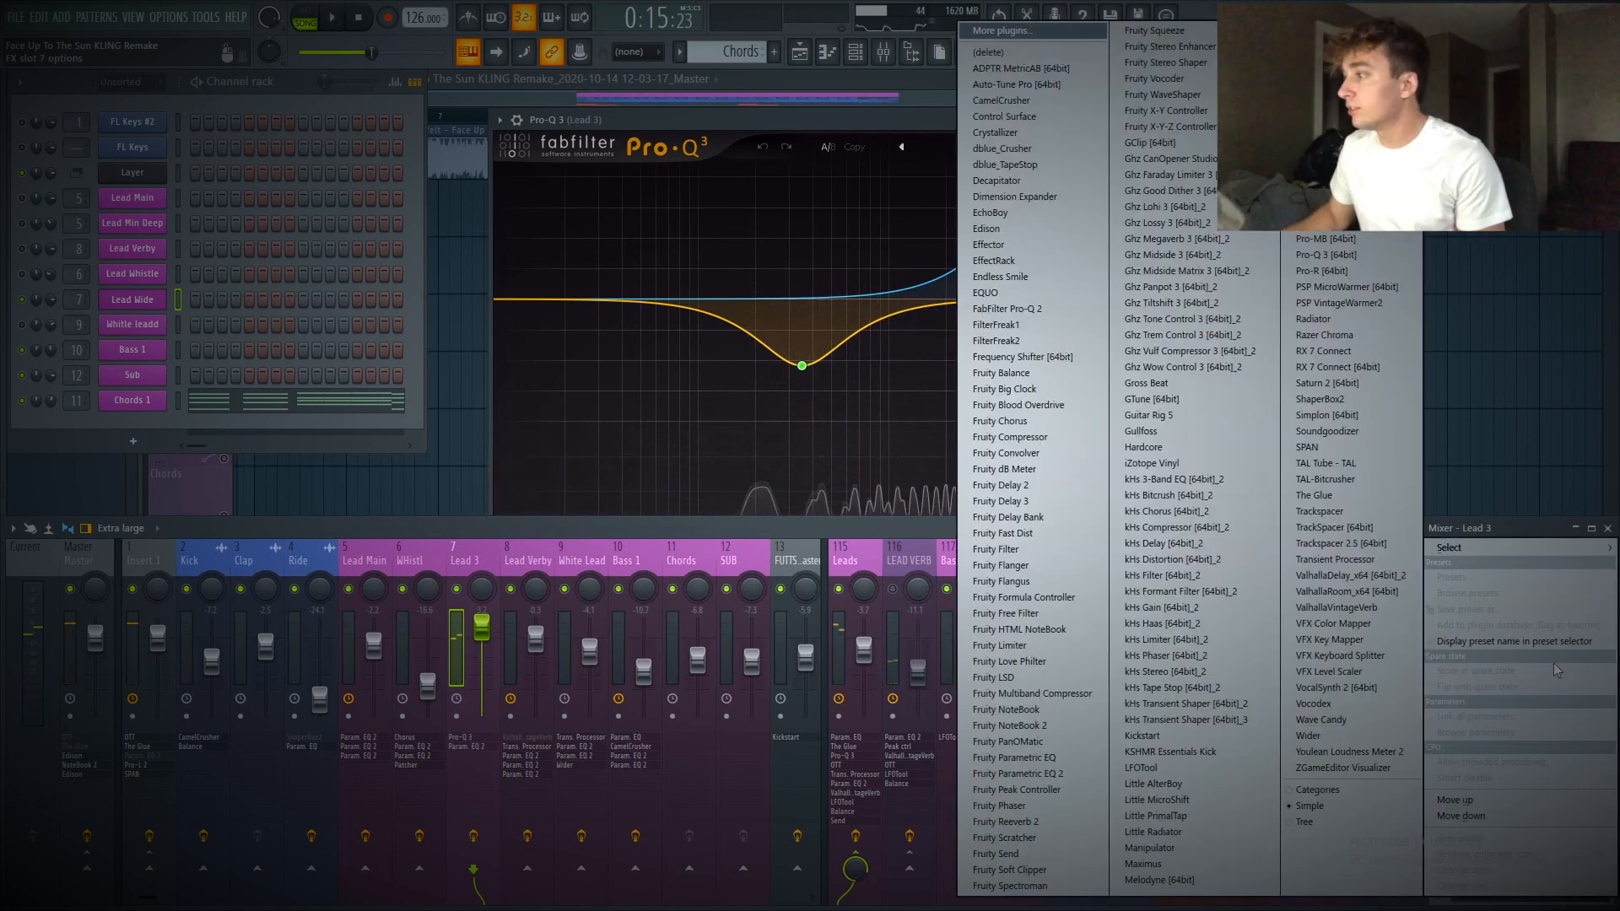
pyautogui.click(1607, 528)
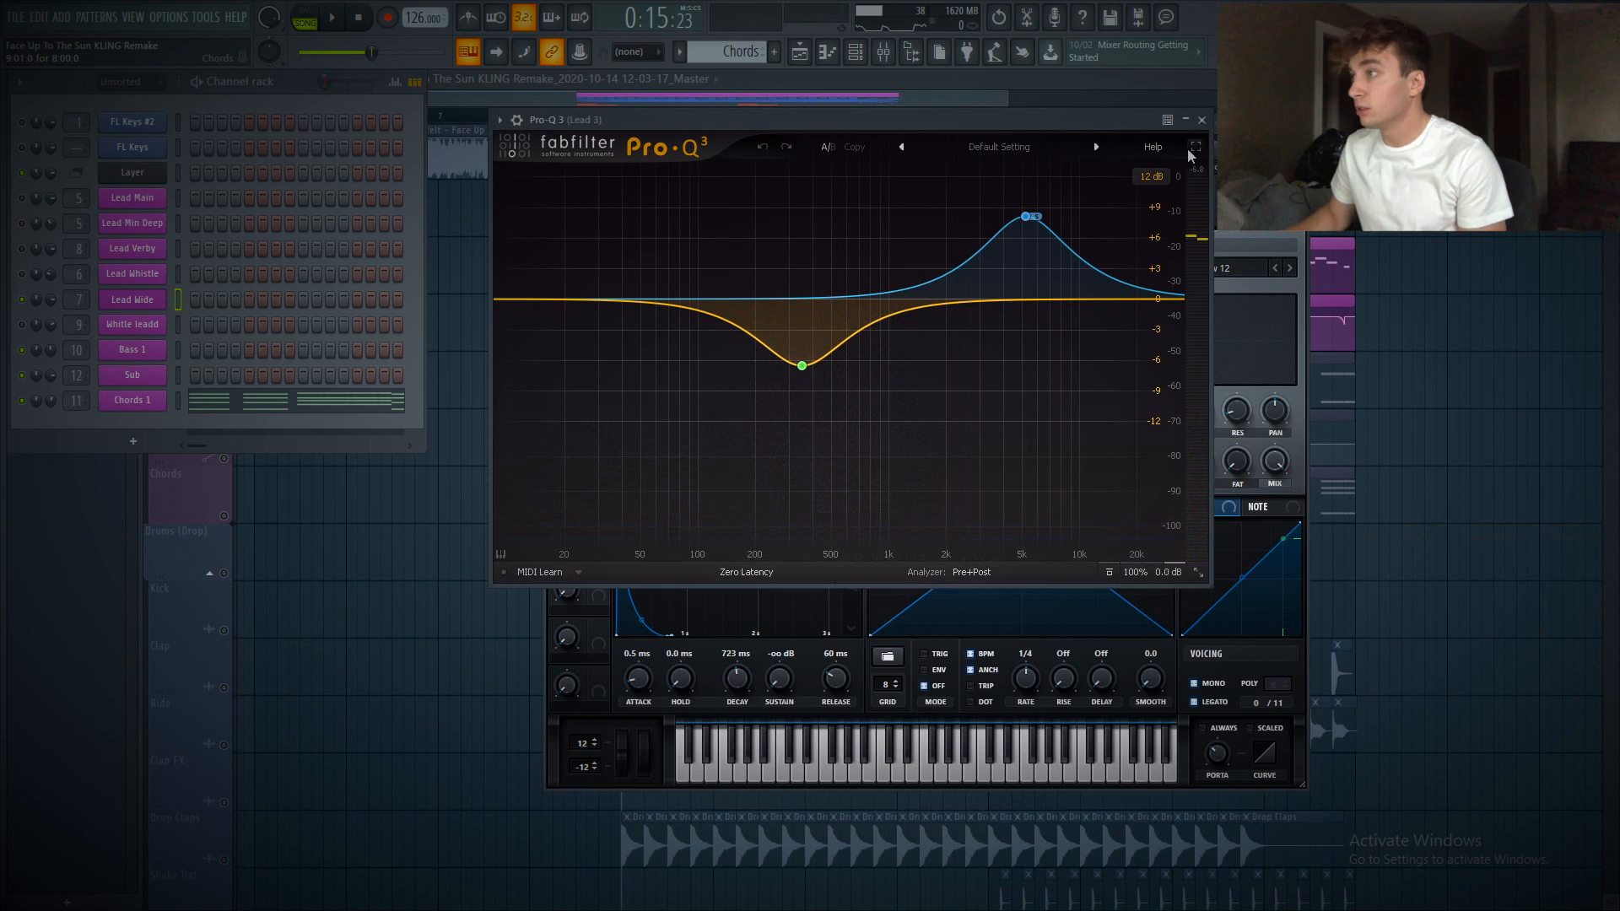
# Open the Whitle leadd synth, examine its BrightWhite noise layer and level modulation, and audition it
pyautogui.click(132, 326)
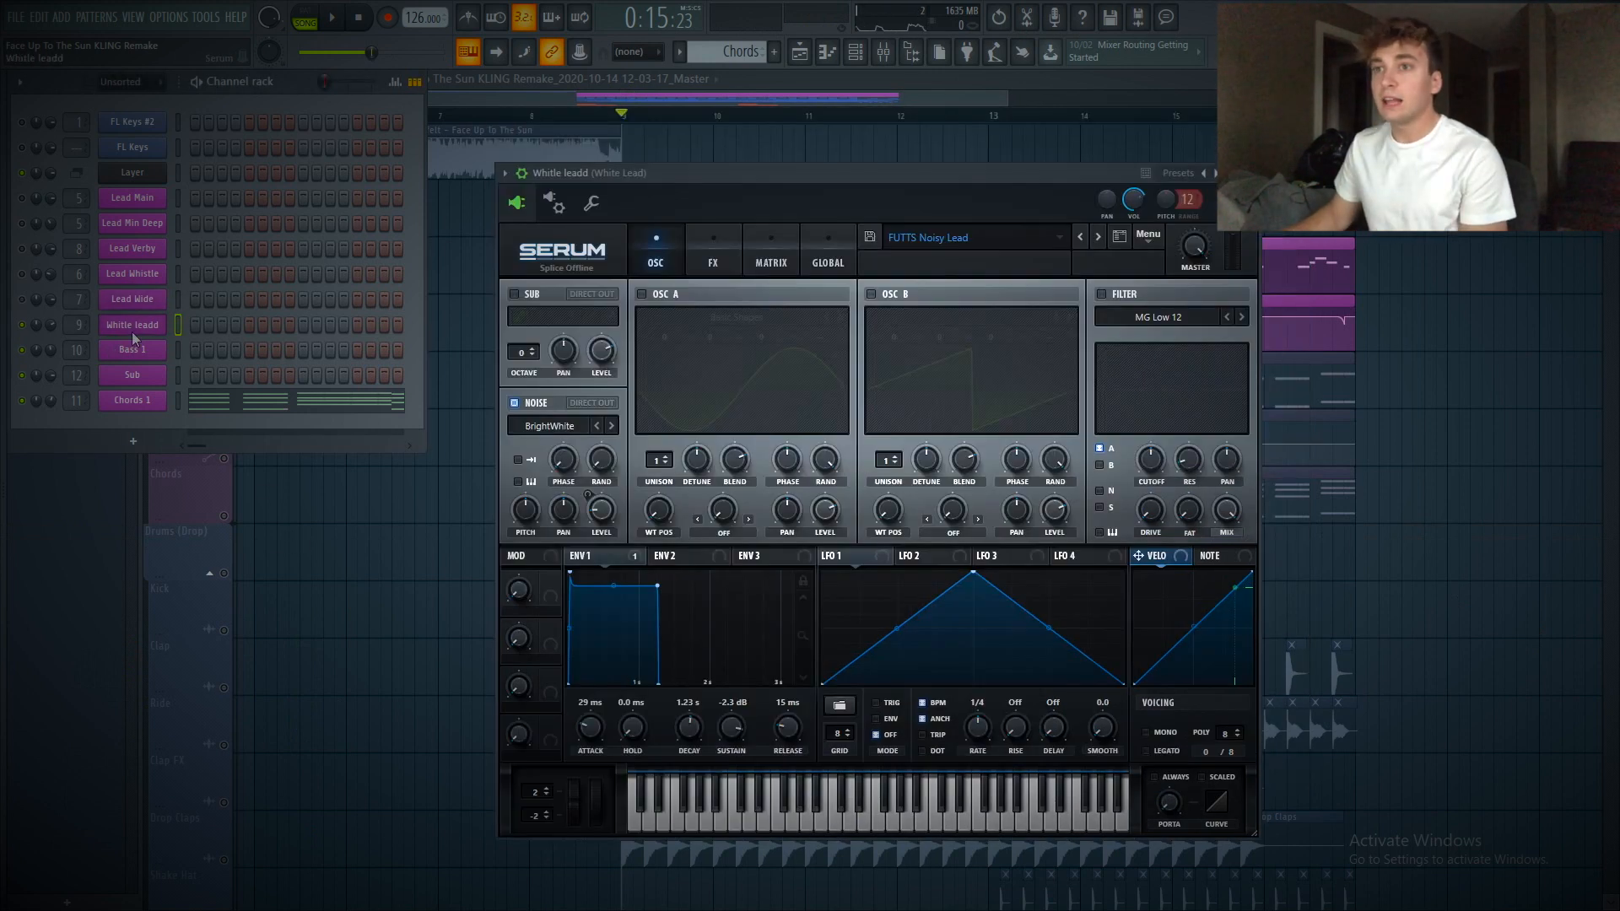
pyautogui.moveTo(623, 178); pyautogui.dragTo(632, 146)
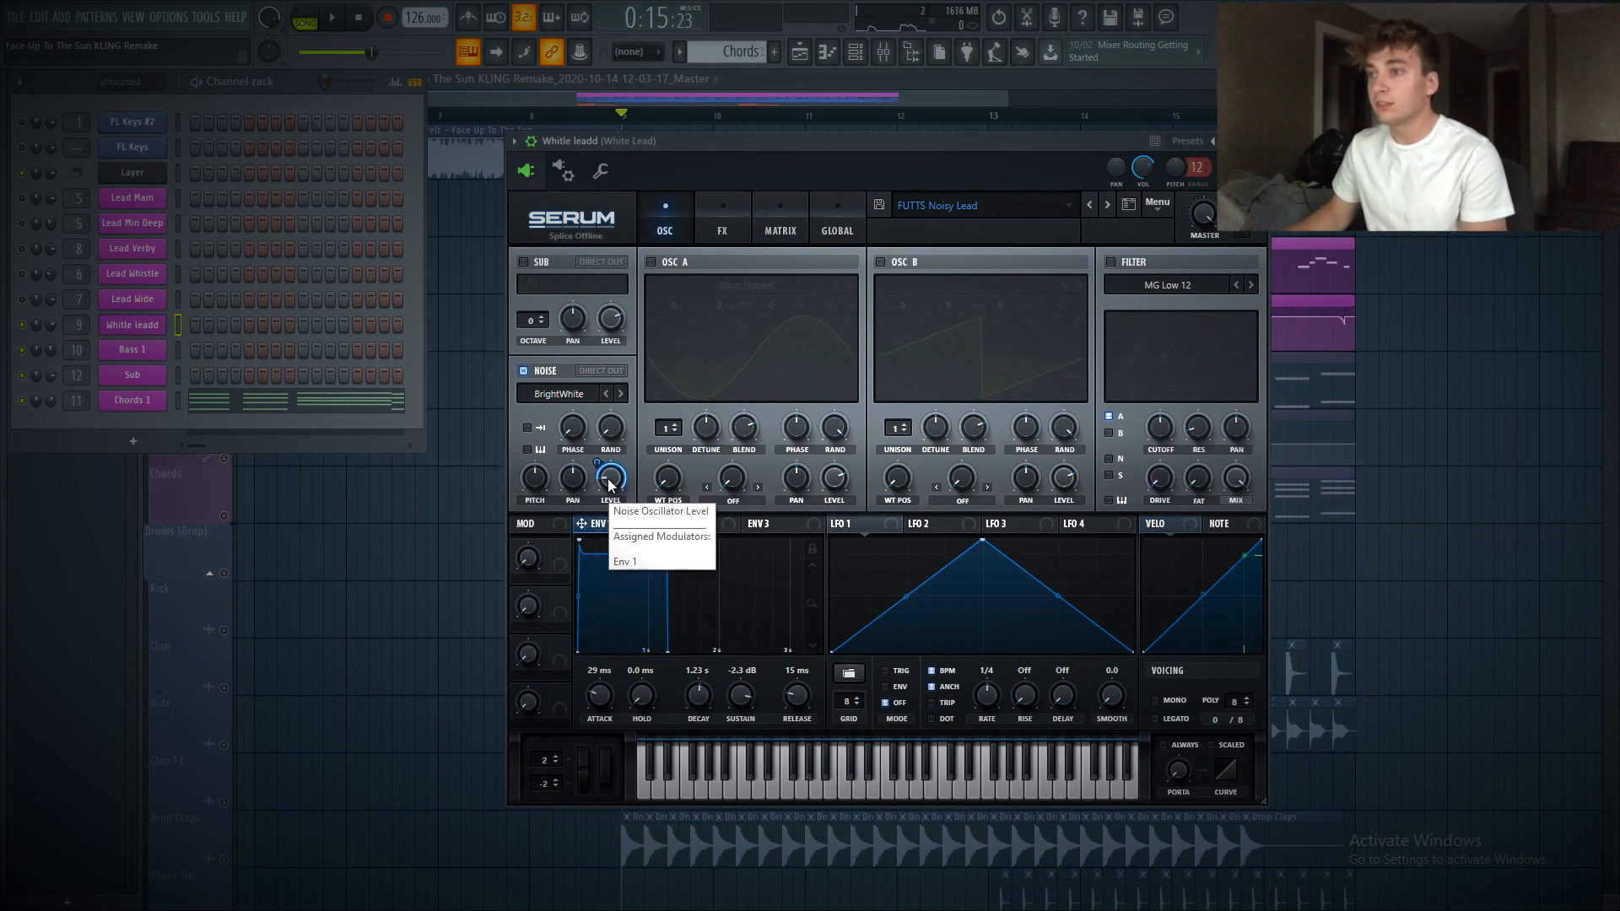
pyautogui.press('space')
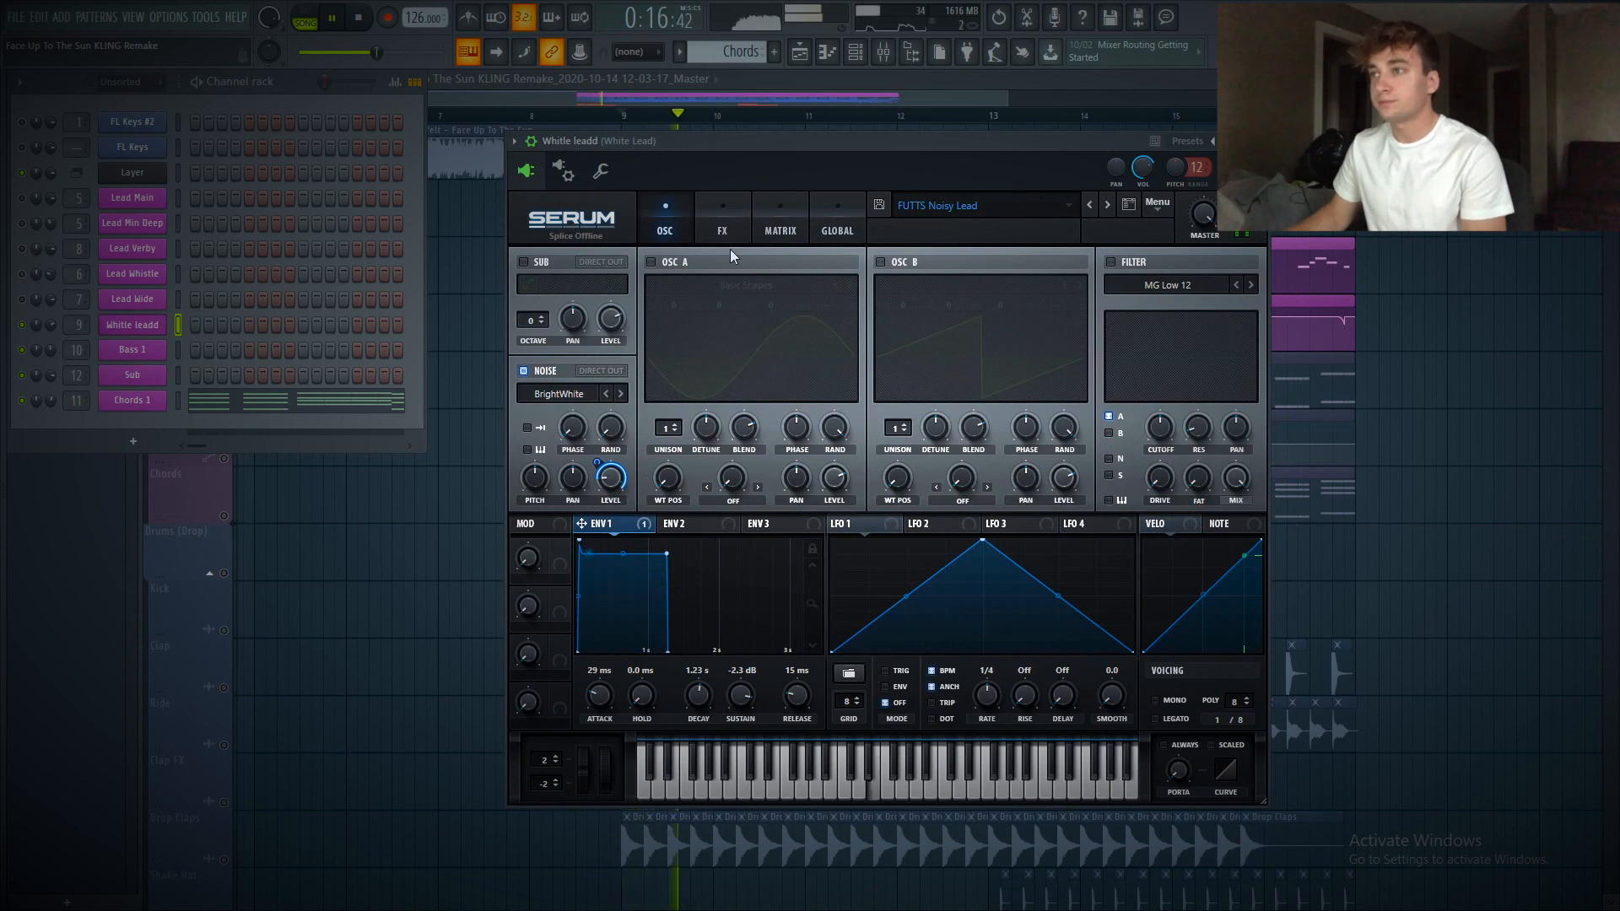
pyautogui.click(708, 230)
pyautogui.click(677, 219)
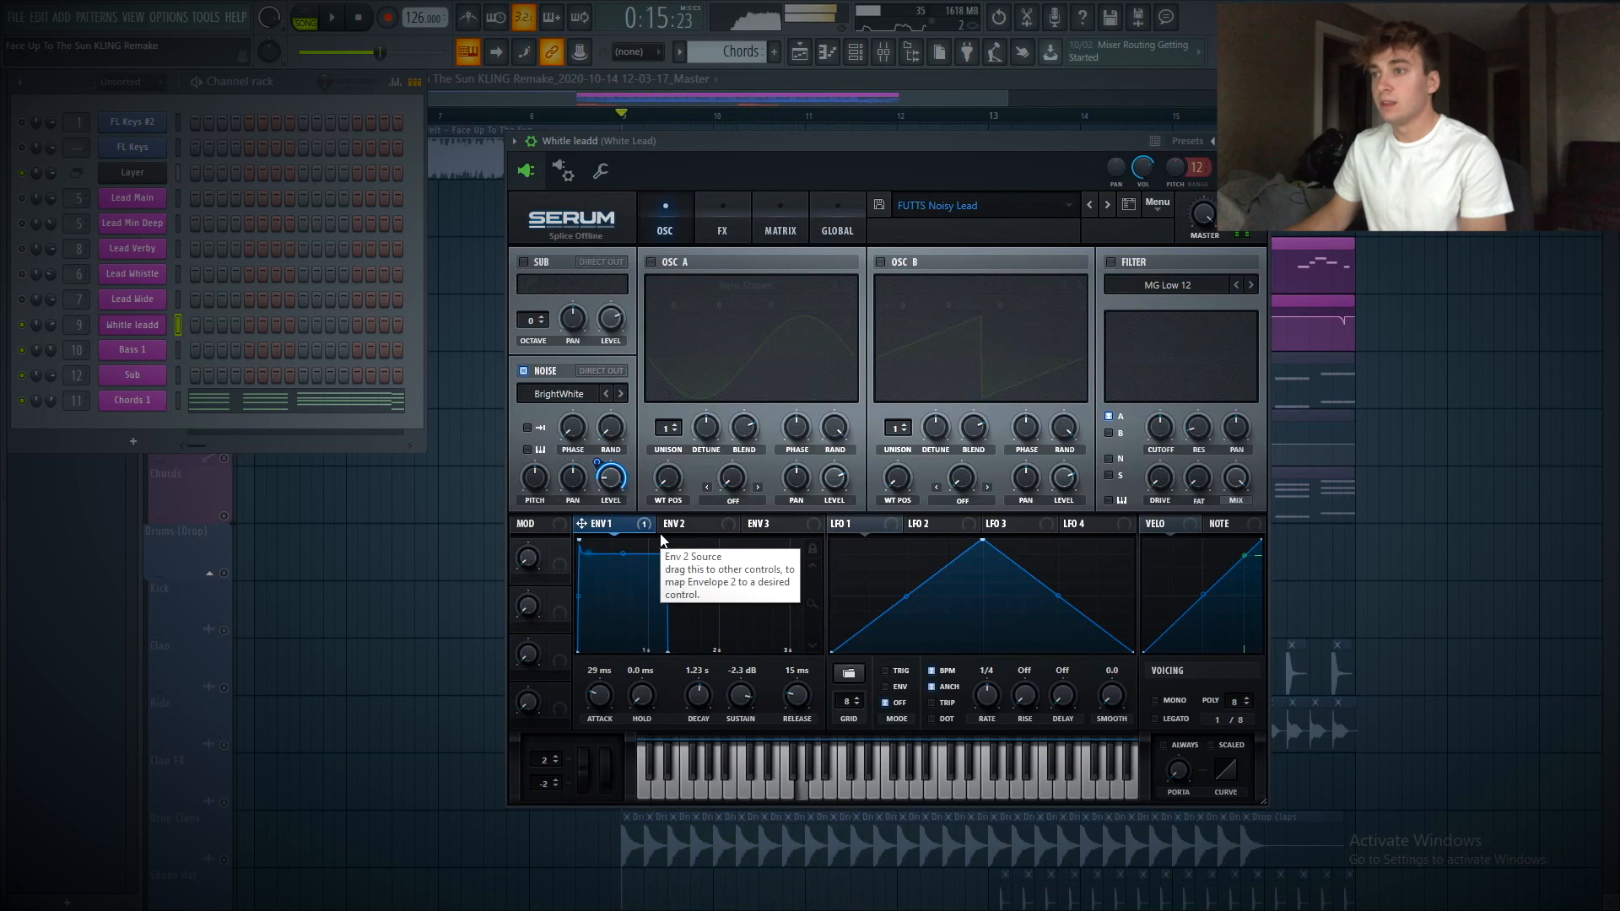
pyautogui.press('space')
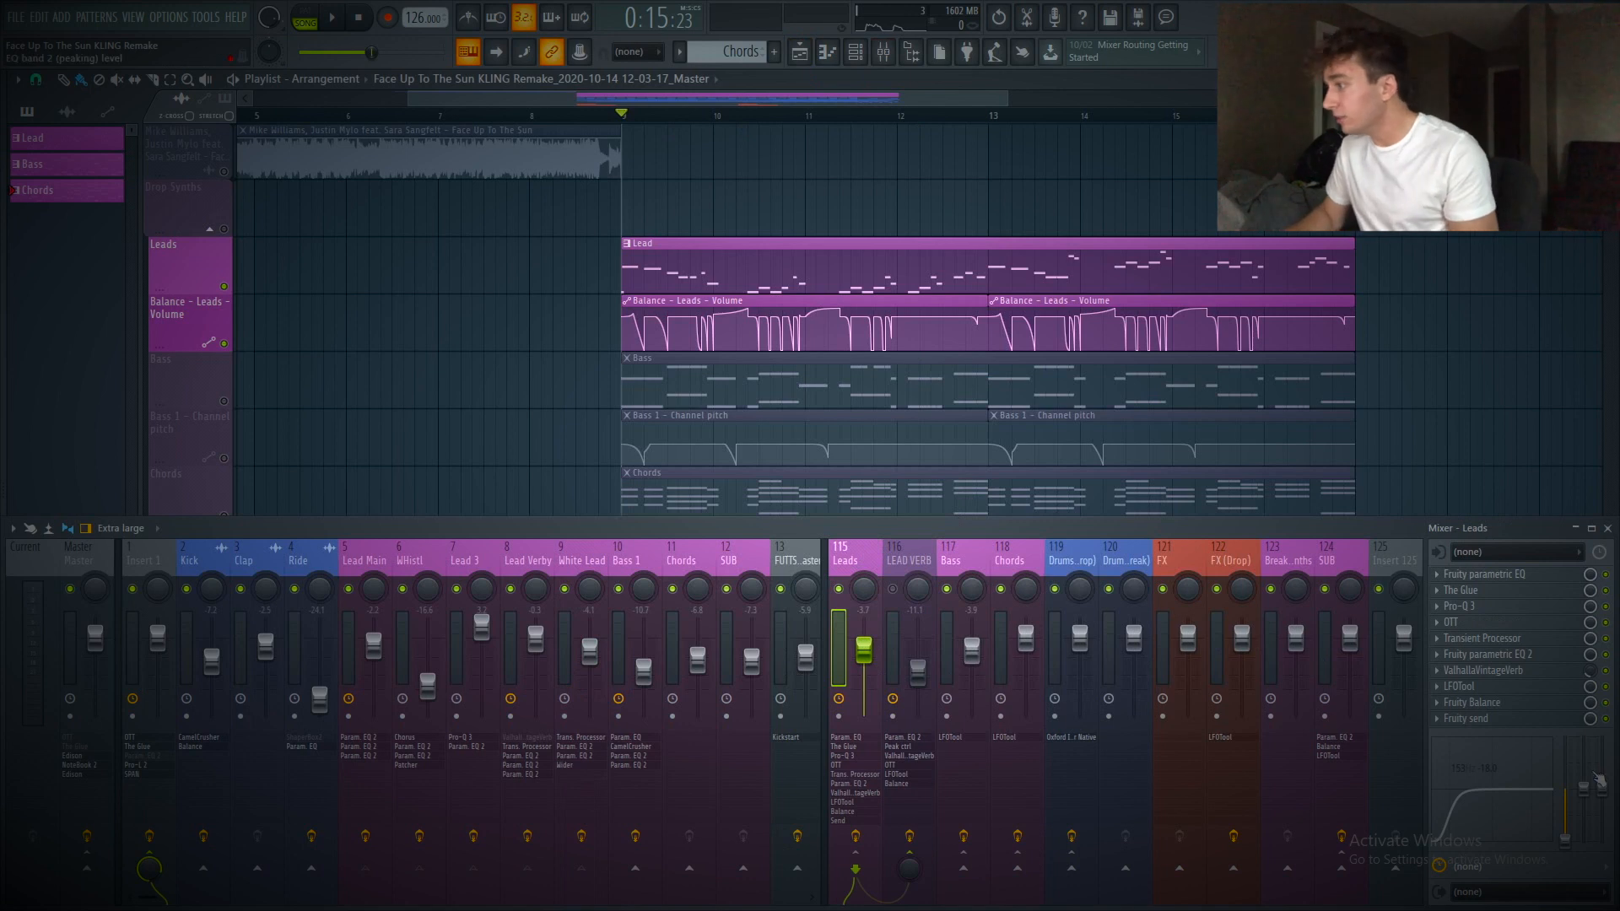
# Bypass the Leads bus effects from The Glue through Fruity send, and review the Fruity parametric EQ bands
pyautogui.moveTo(1608, 714); pyautogui.dragTo(1610, 584)
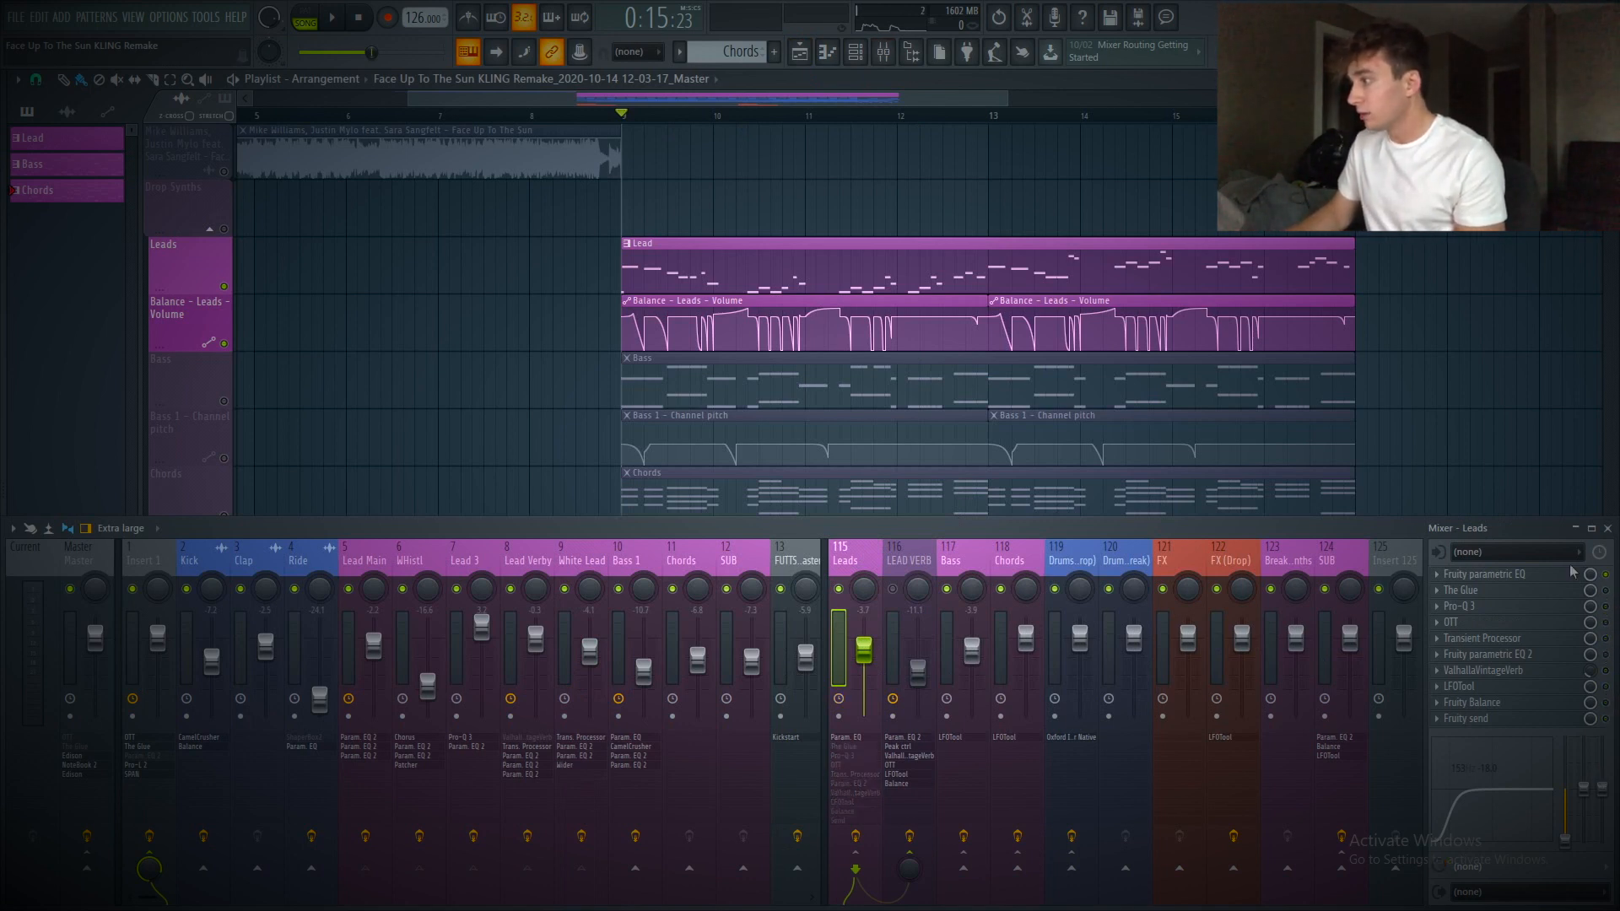
pyautogui.click(1560, 577)
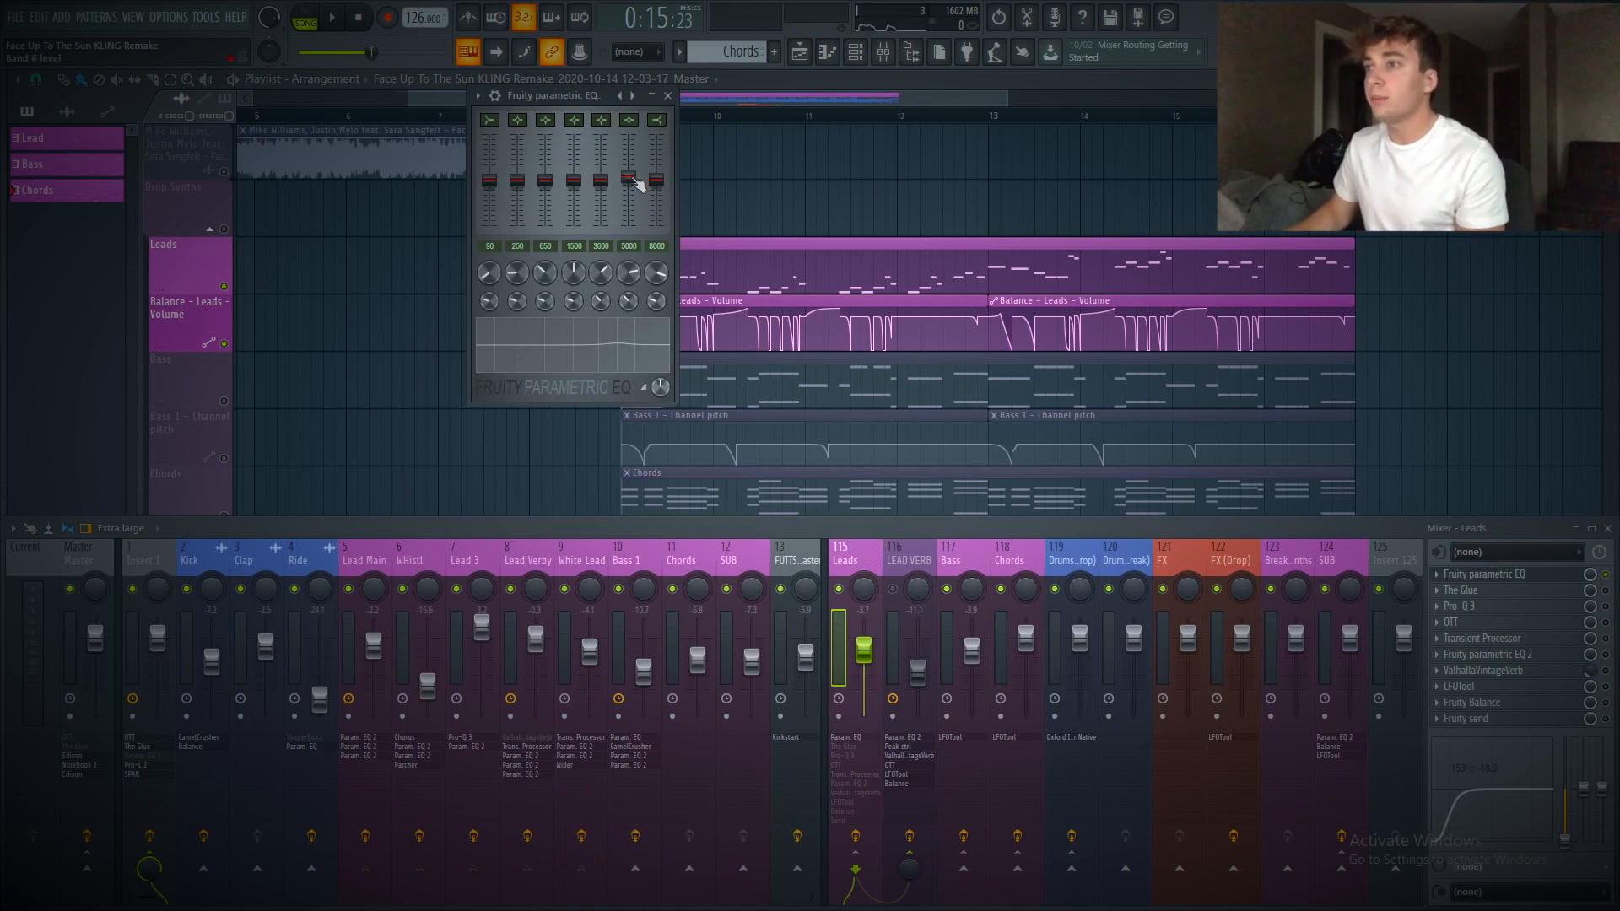
pyautogui.click(667, 96)
# Re-enable The Glue on the Leads bus and review its compressor settings
pyautogui.click(1605, 590)
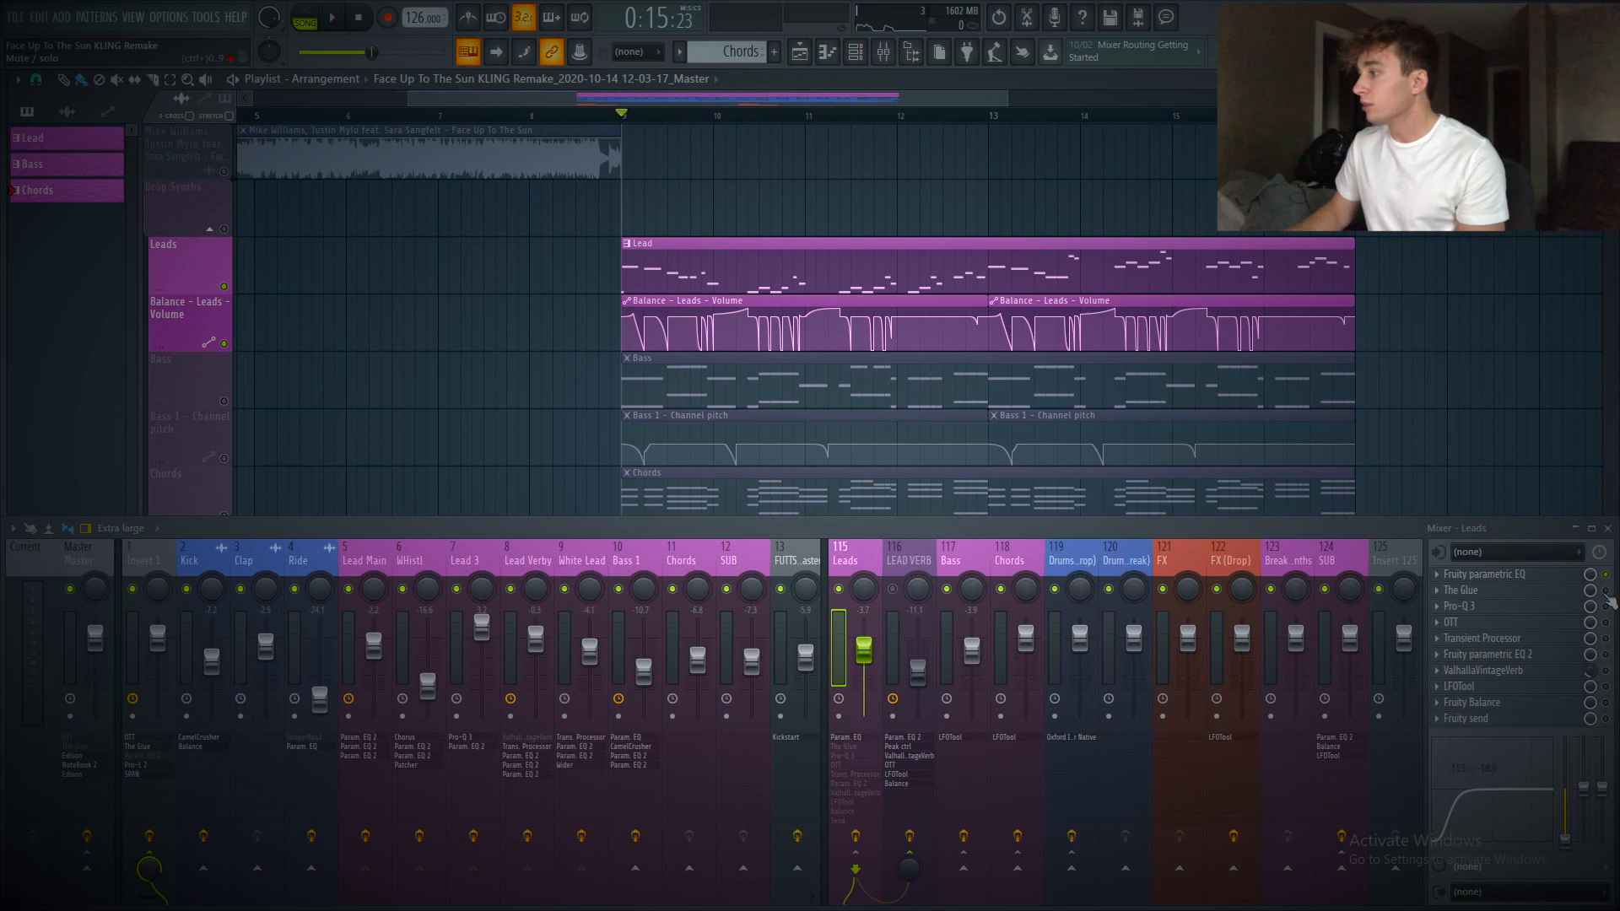
pyautogui.click(1567, 594)
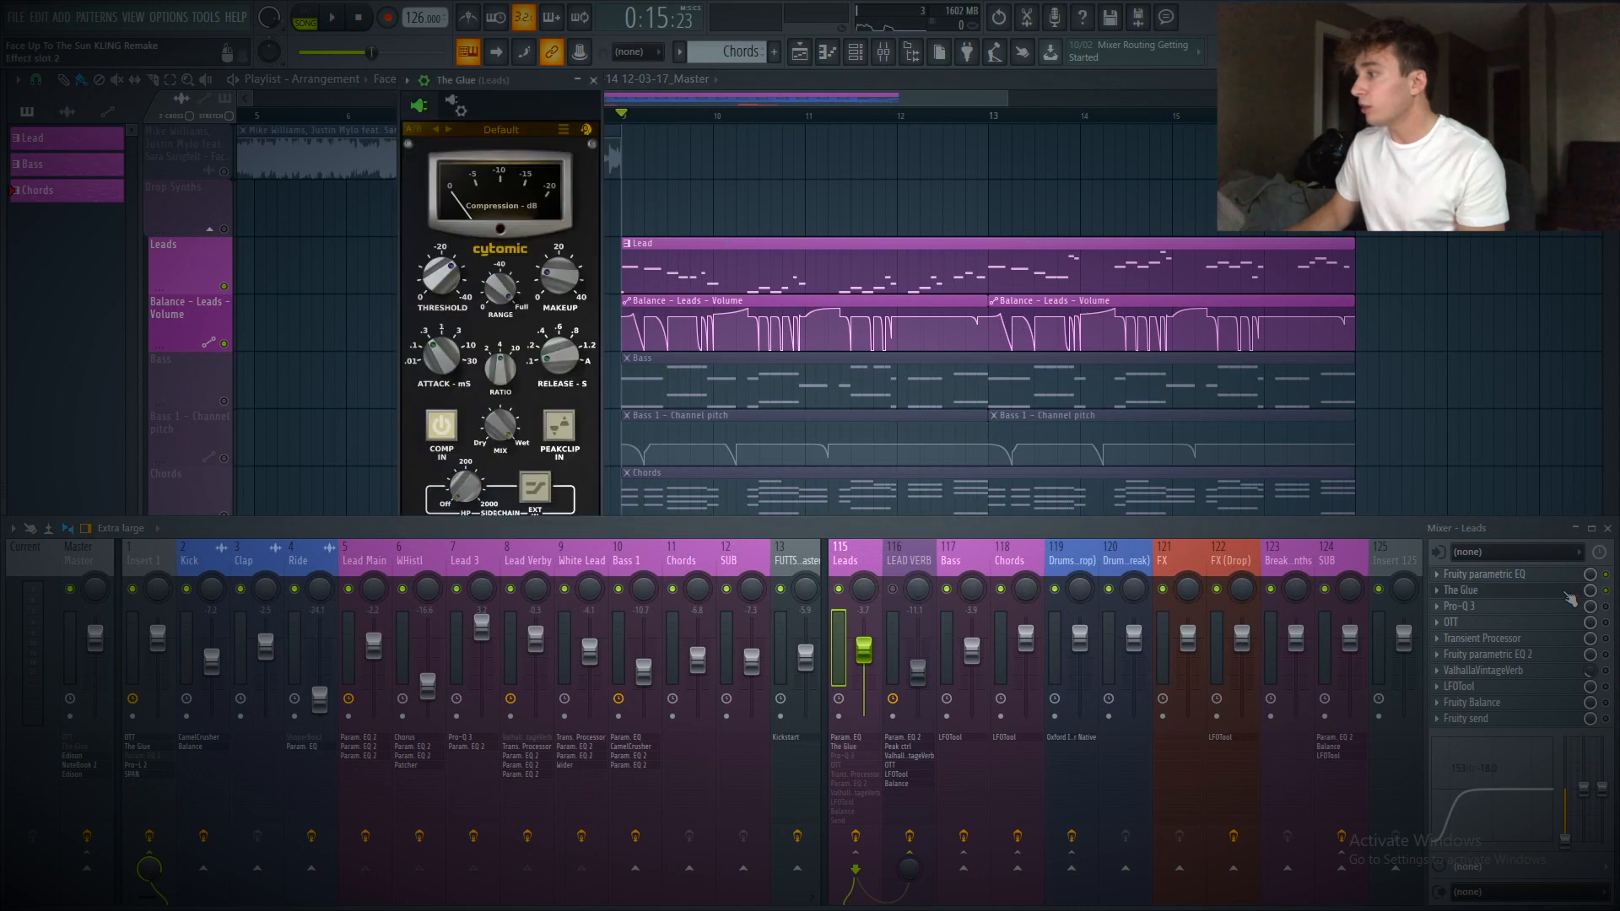
pyautogui.click(593, 80)
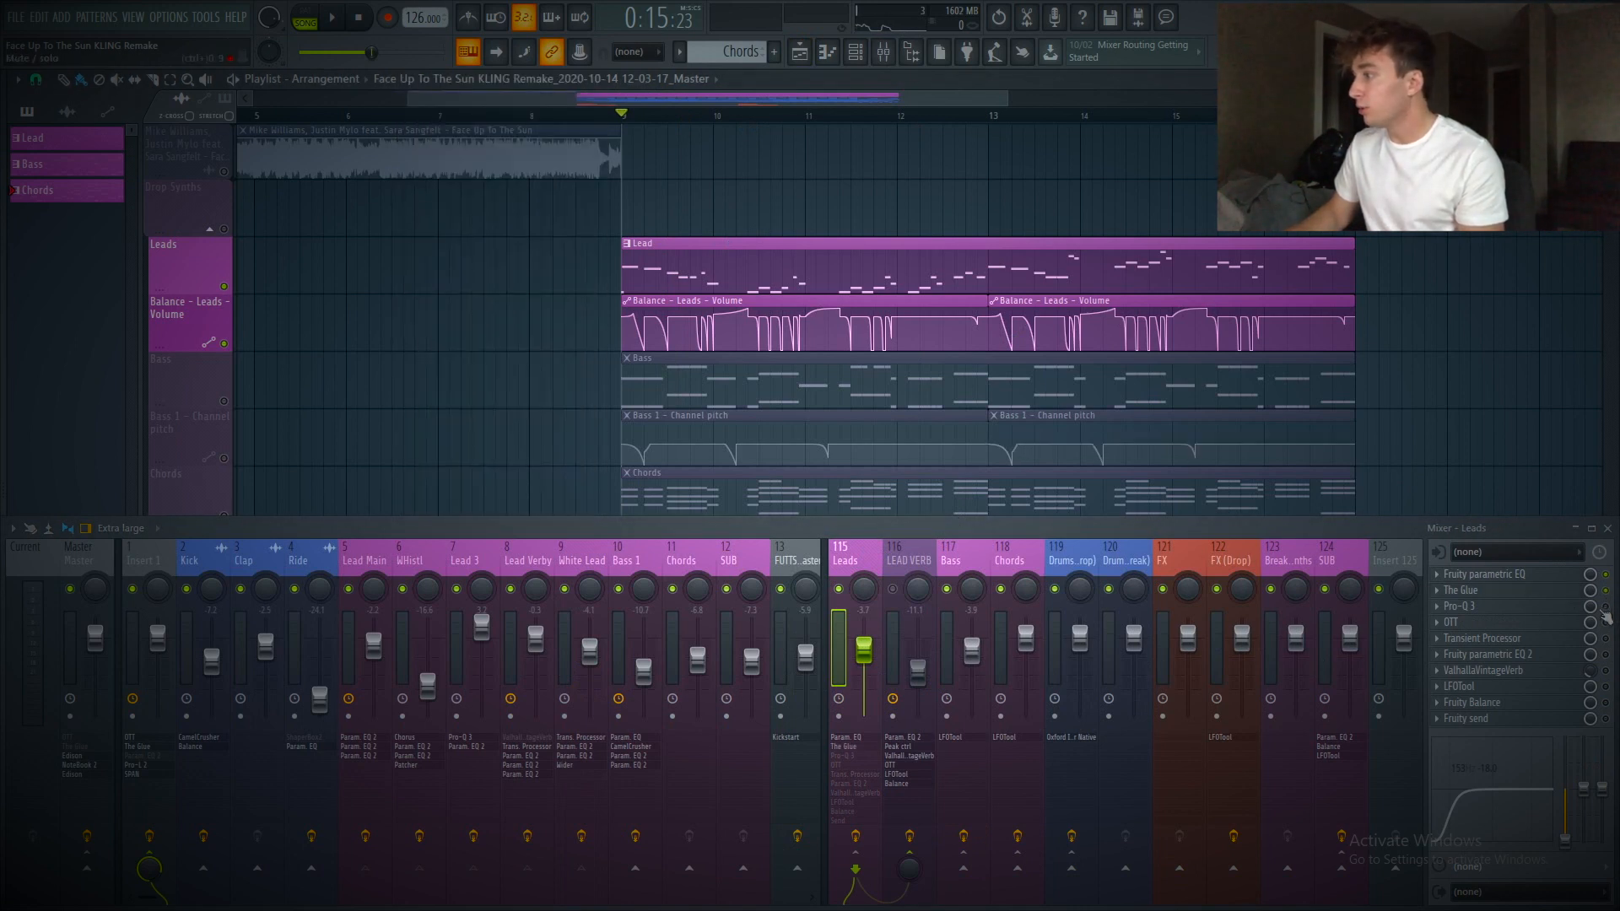
# Review the Pro-Q 3 and OTT settings on the Leads bus, with both effects switched back on
pyautogui.click(1559, 607)
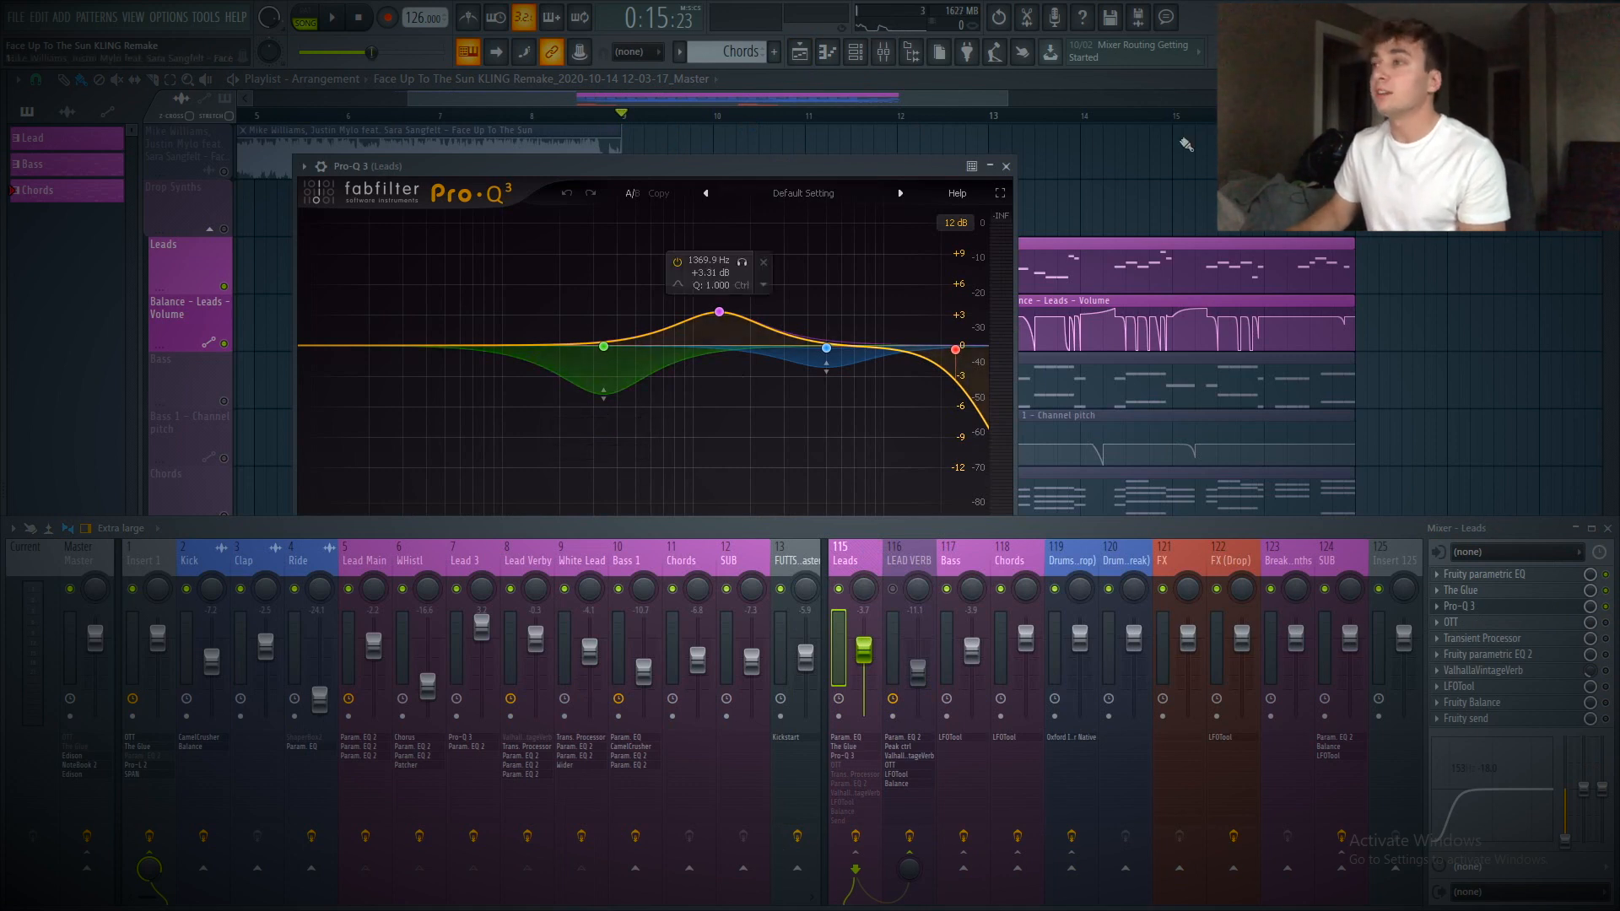
pyautogui.click(1006, 167)
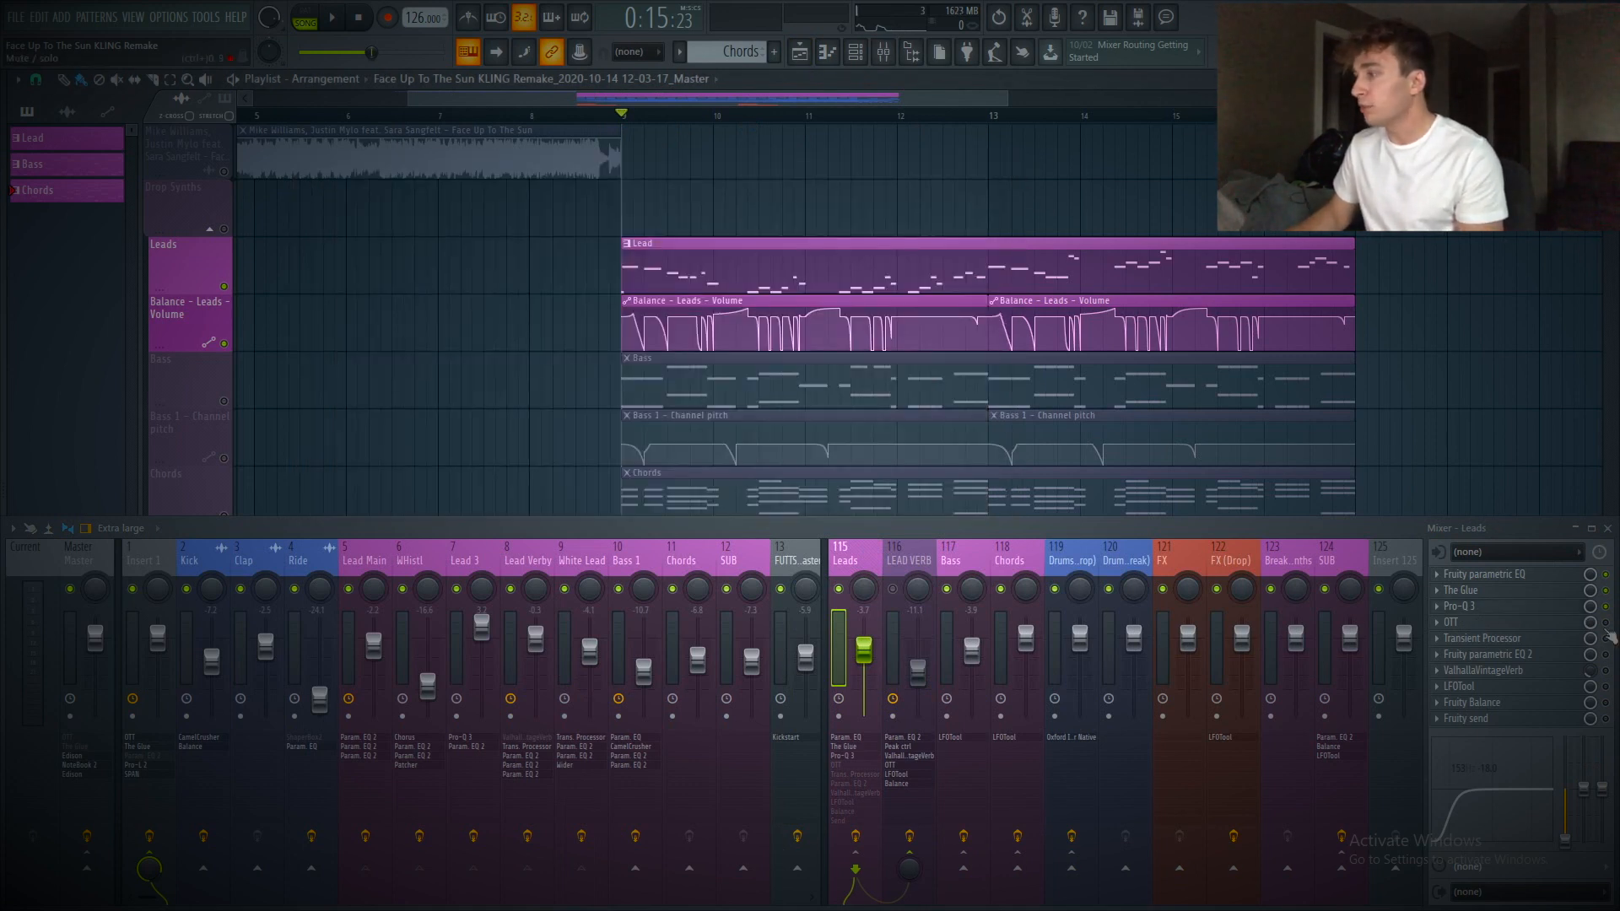
pyautogui.click(1555, 624)
pyautogui.click(663, 125)
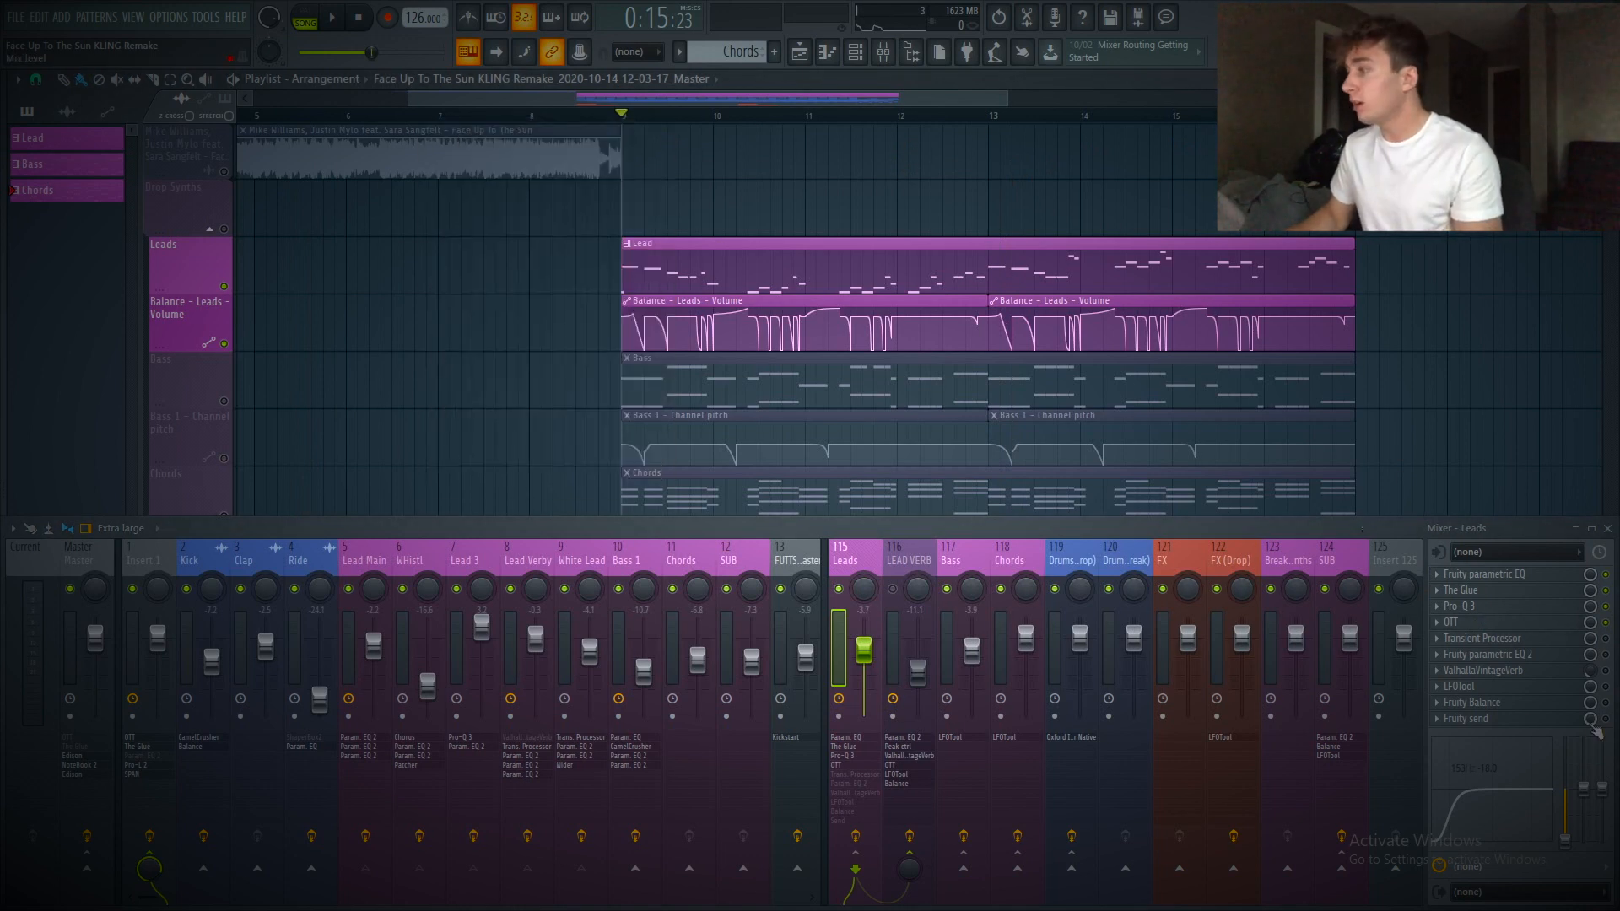
# Switch Transient Processor and Fruity parametric EQ 2 back on for the Leads bus and review their settings
pyautogui.click(1605, 638)
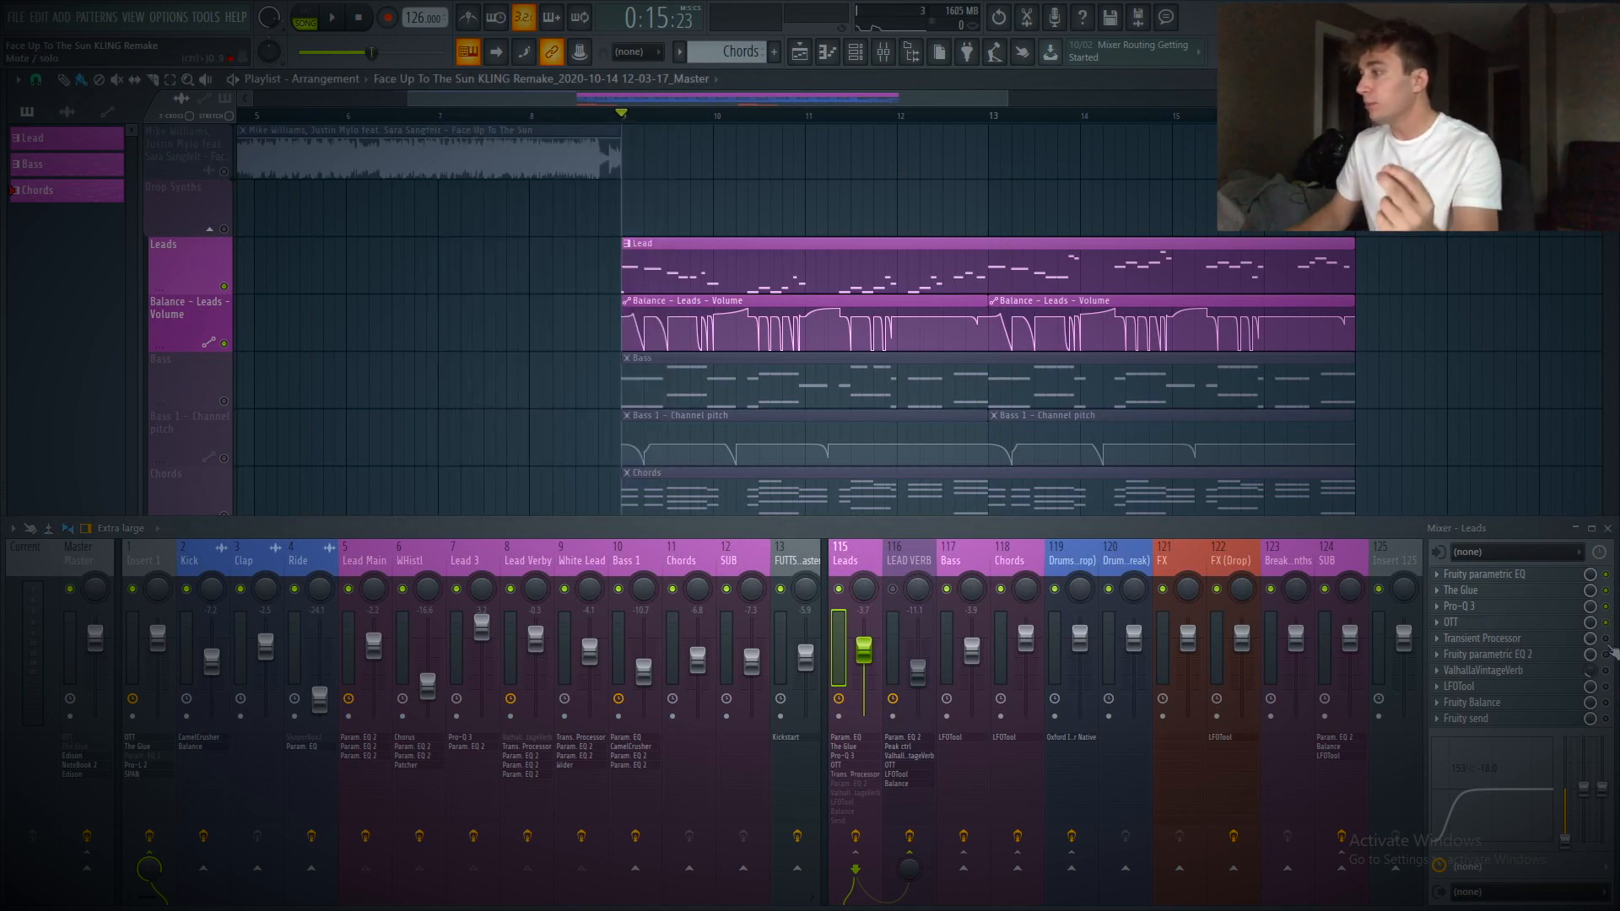
pyautogui.click(1547, 641)
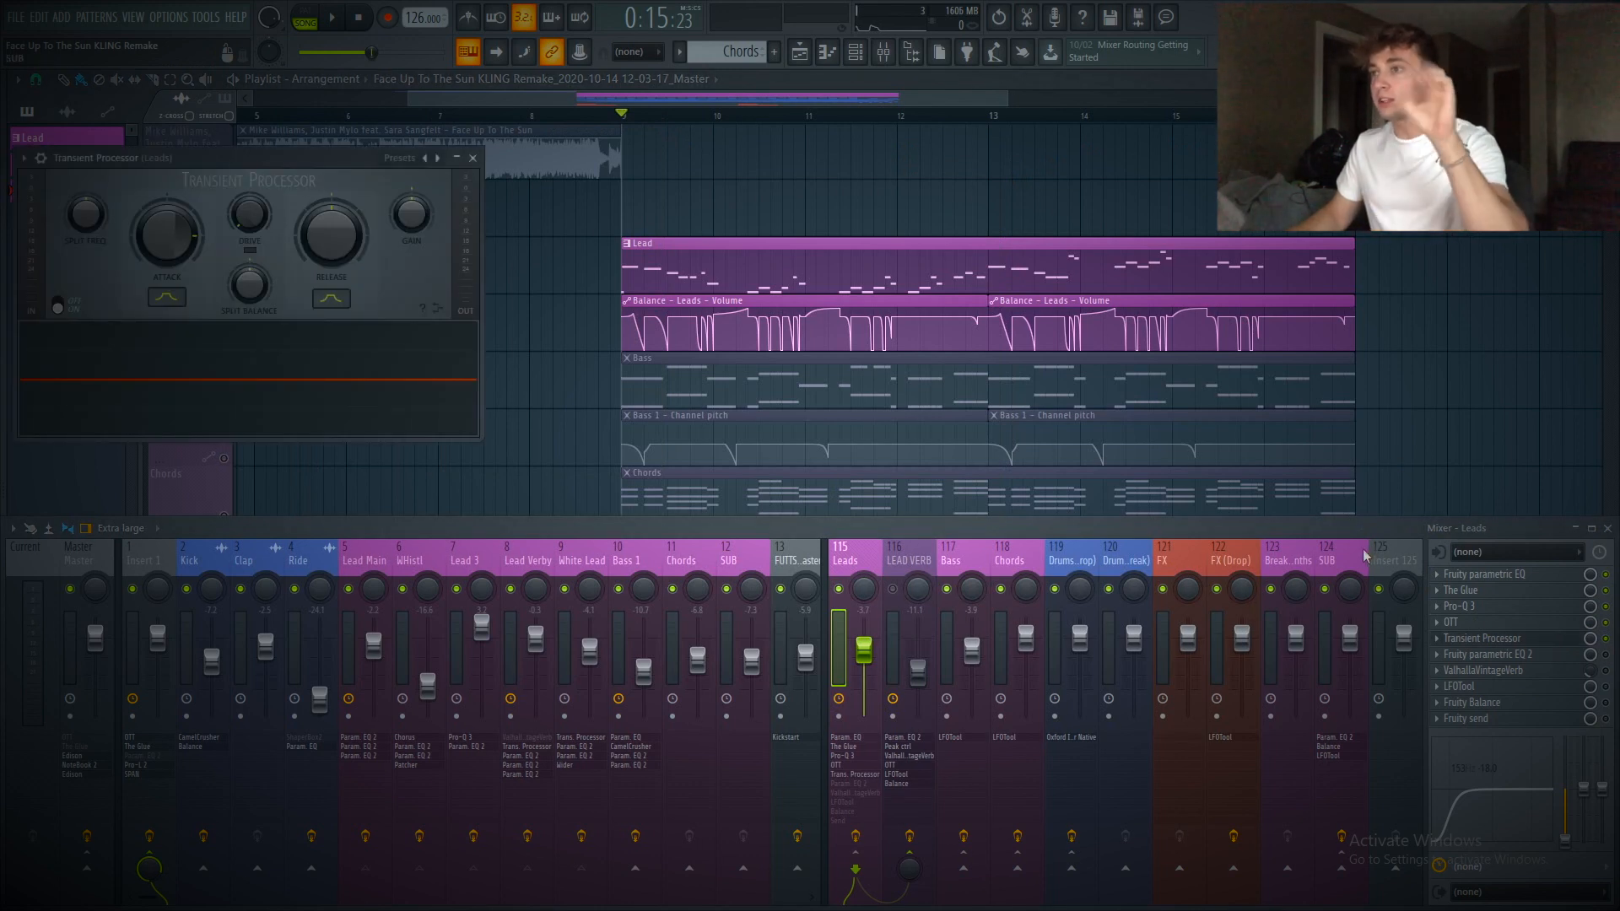
pyautogui.click(473, 157)
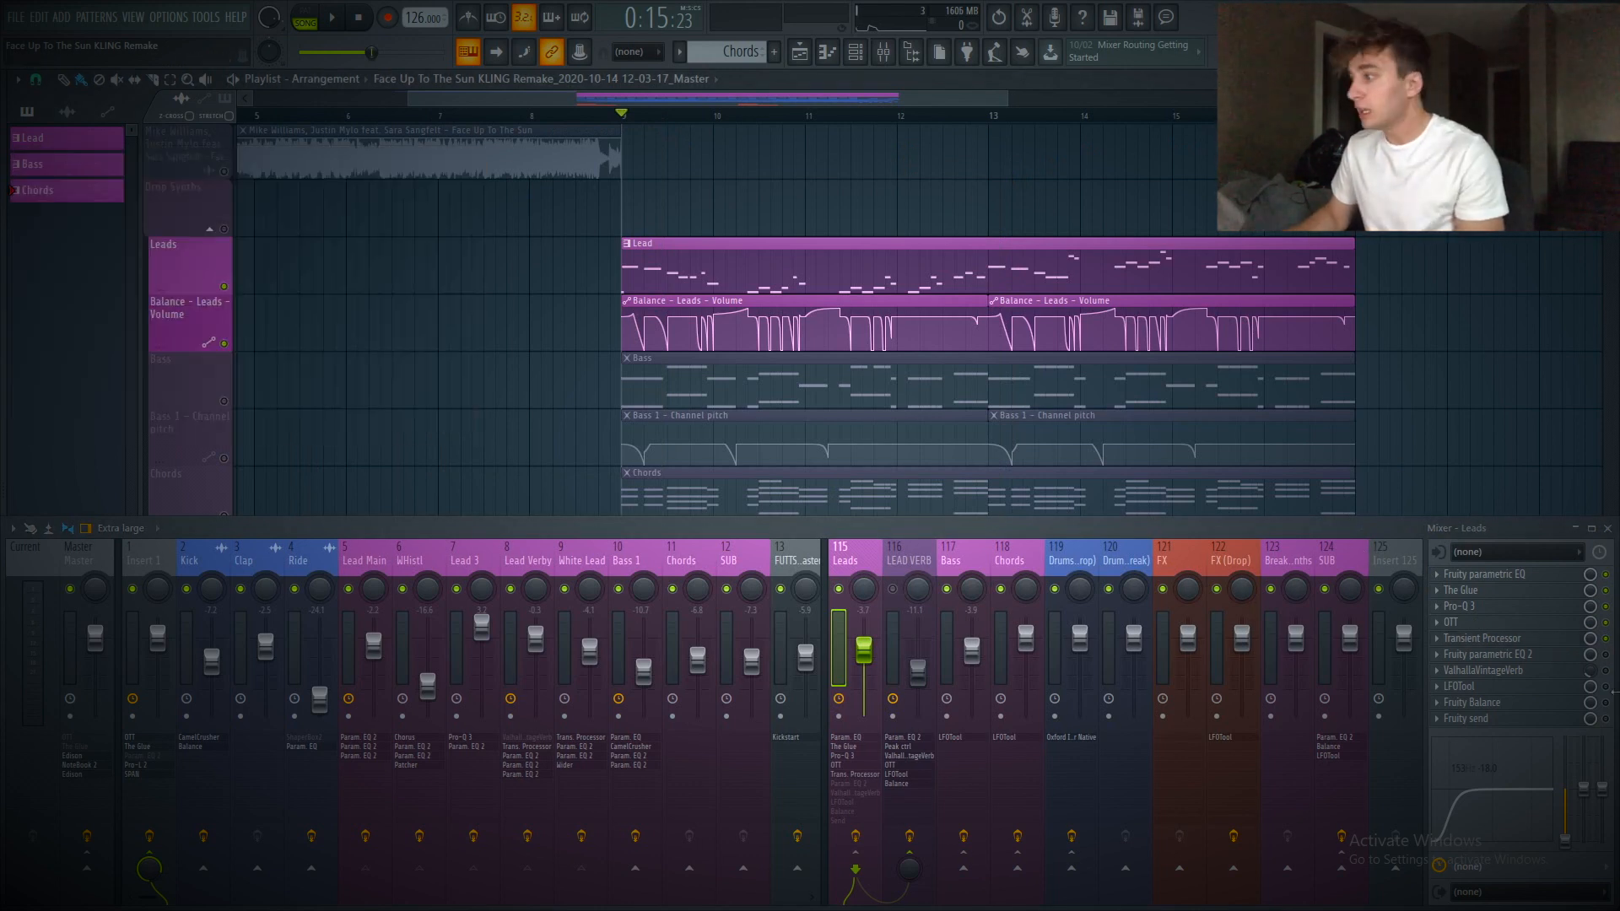
pyautogui.click(1566, 657)
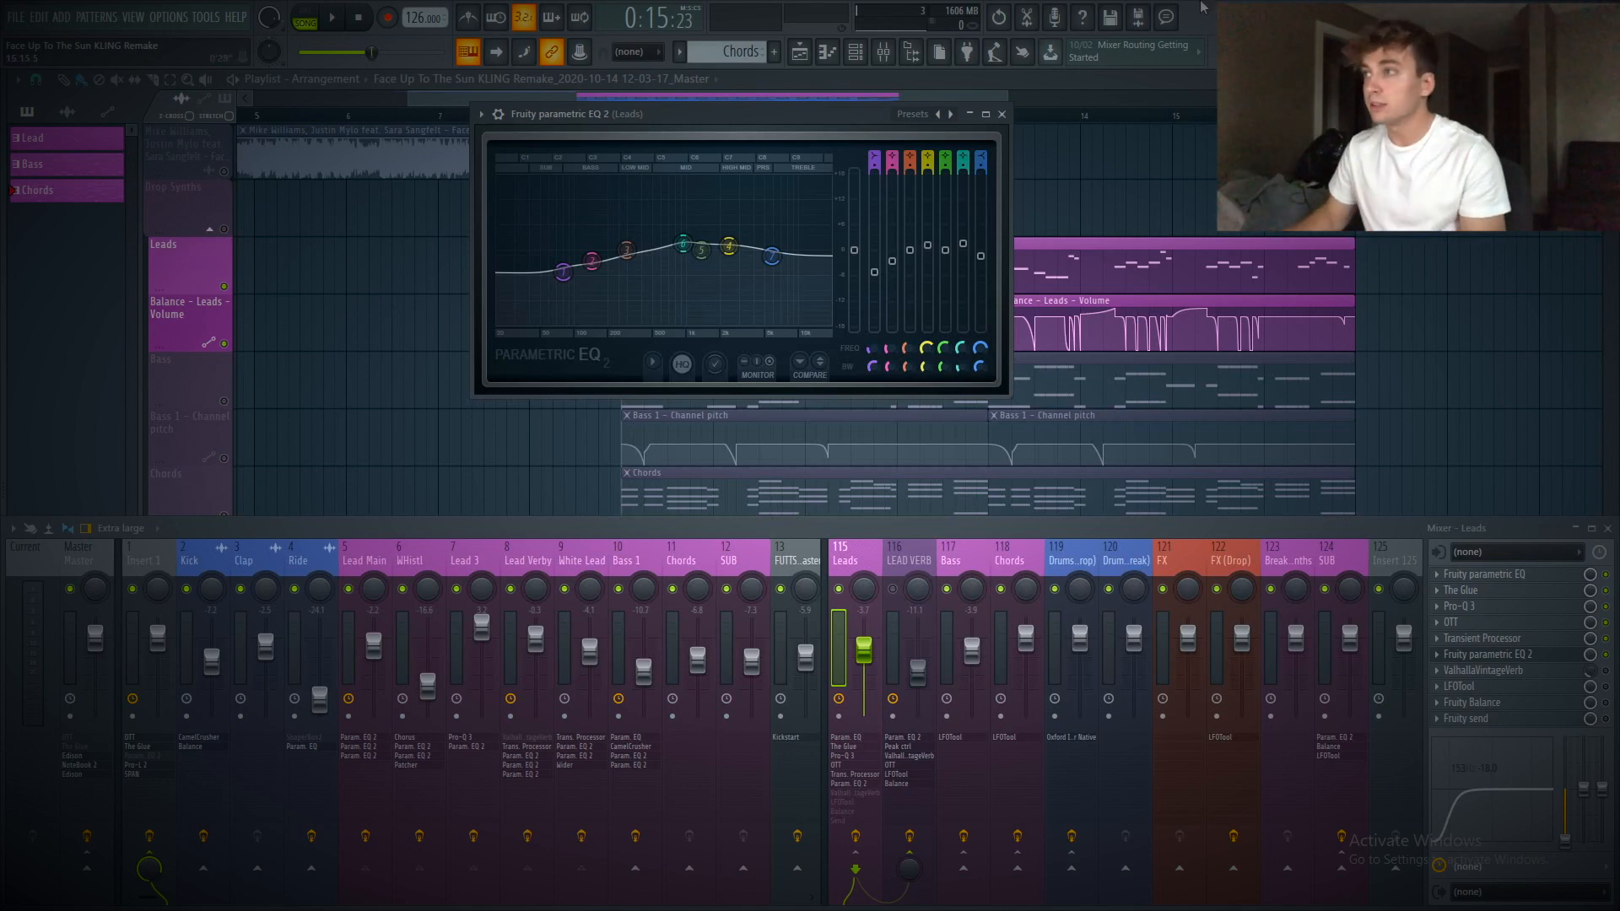
pyautogui.click(1001, 114)
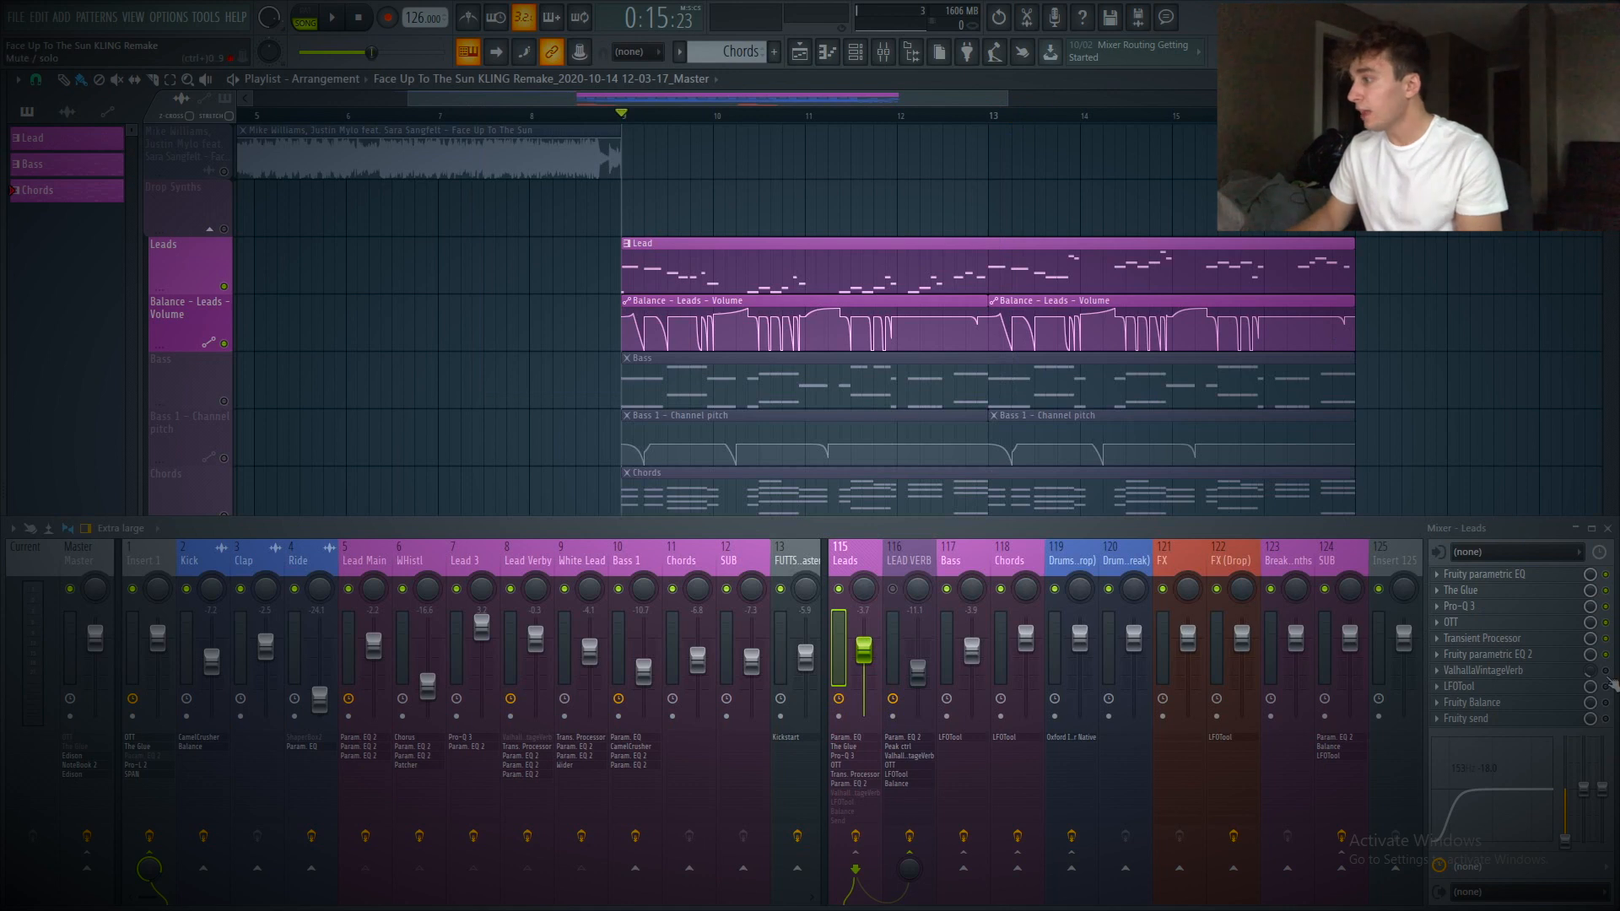
# Switch ValhallaVintageVerb back on for the Leads bus, then review its reverb settings while auditioning the leads
pyautogui.click(1545, 672)
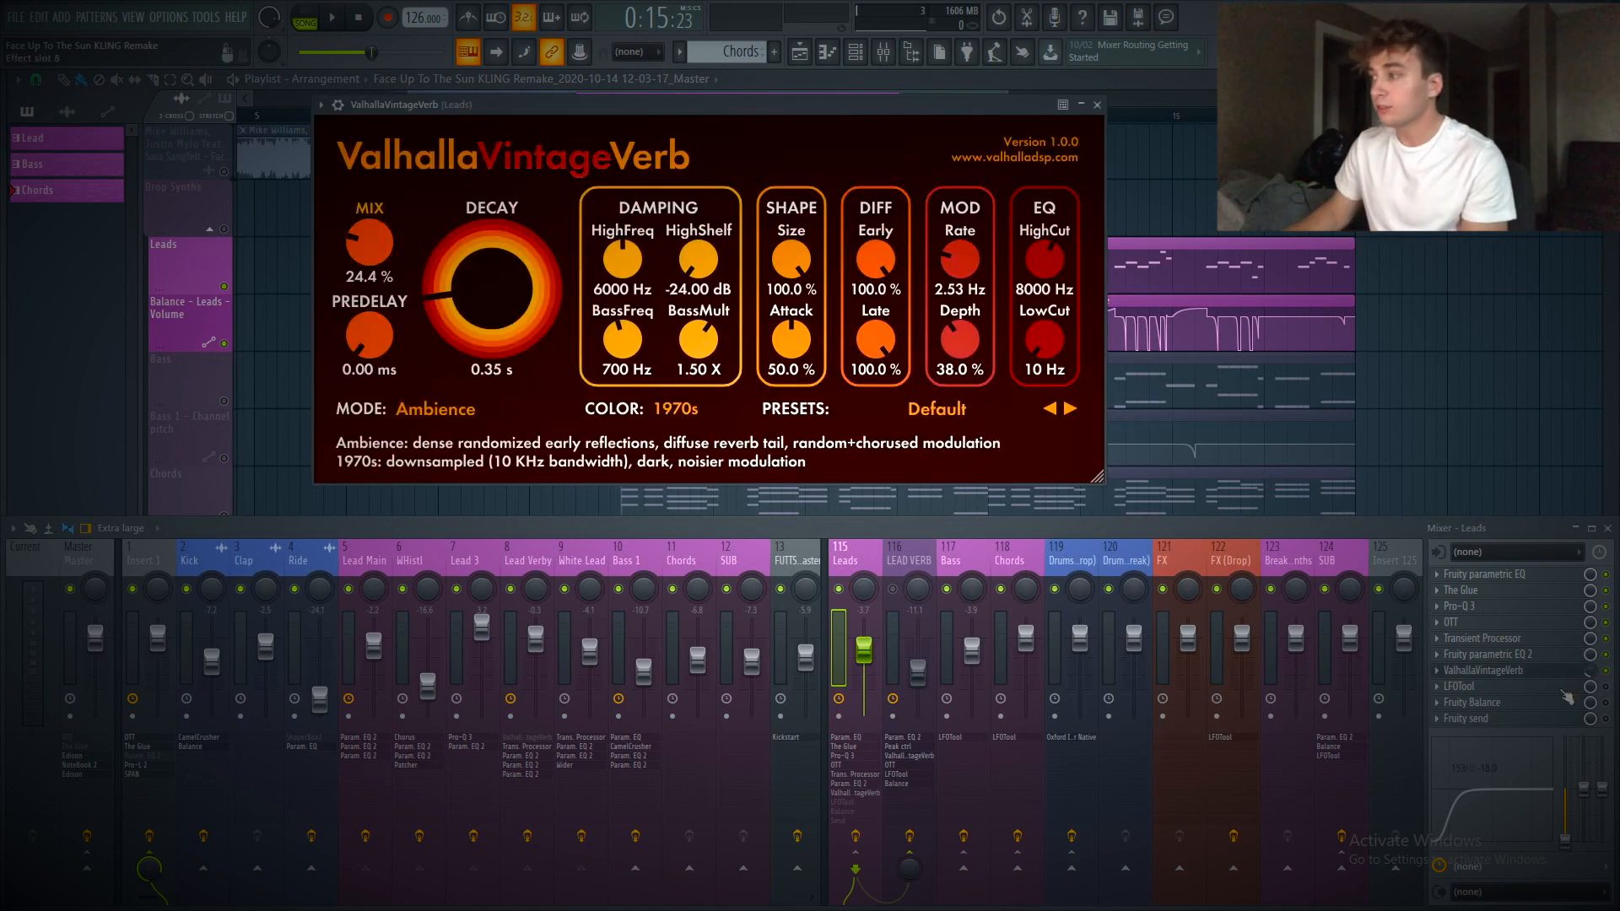
pyautogui.press('space')
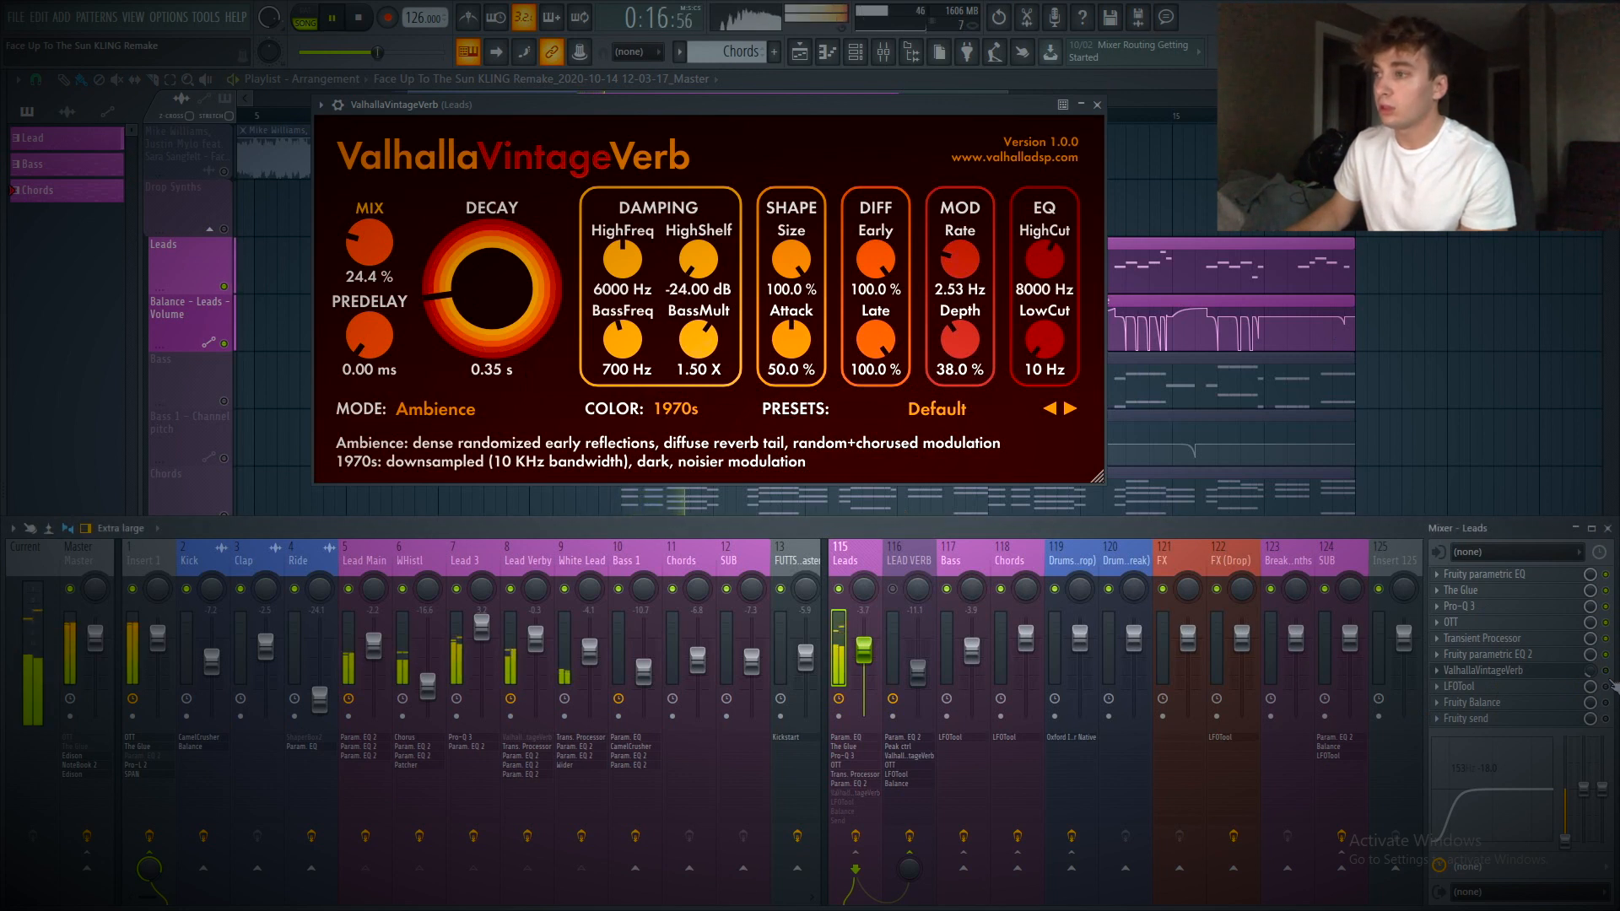
pyautogui.press('space')
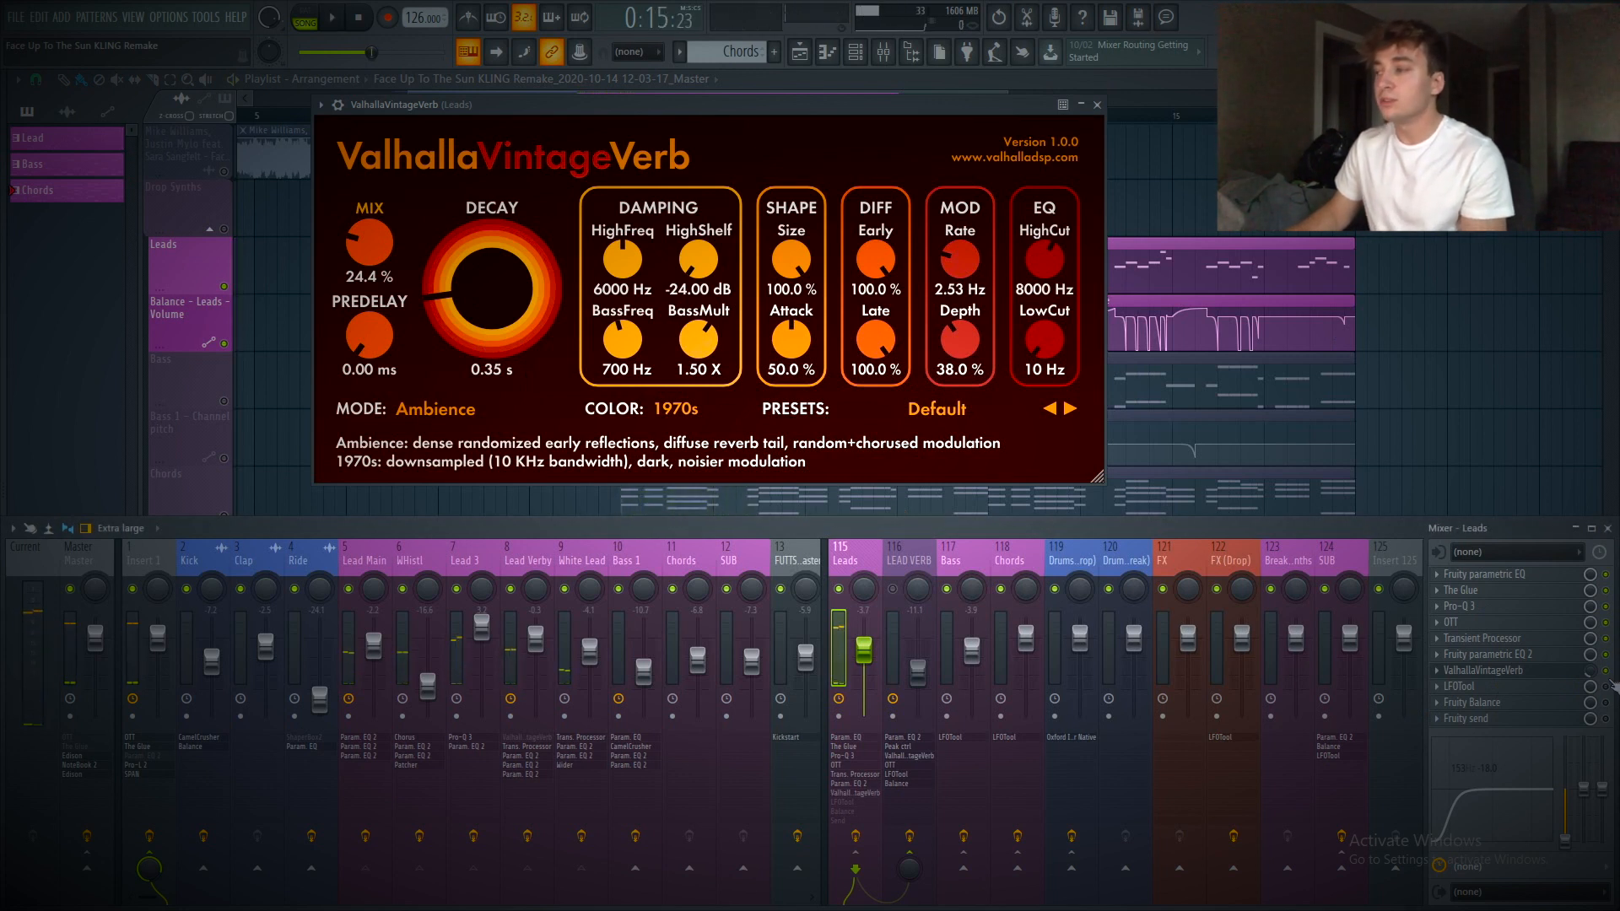
pyautogui.click(1096, 105)
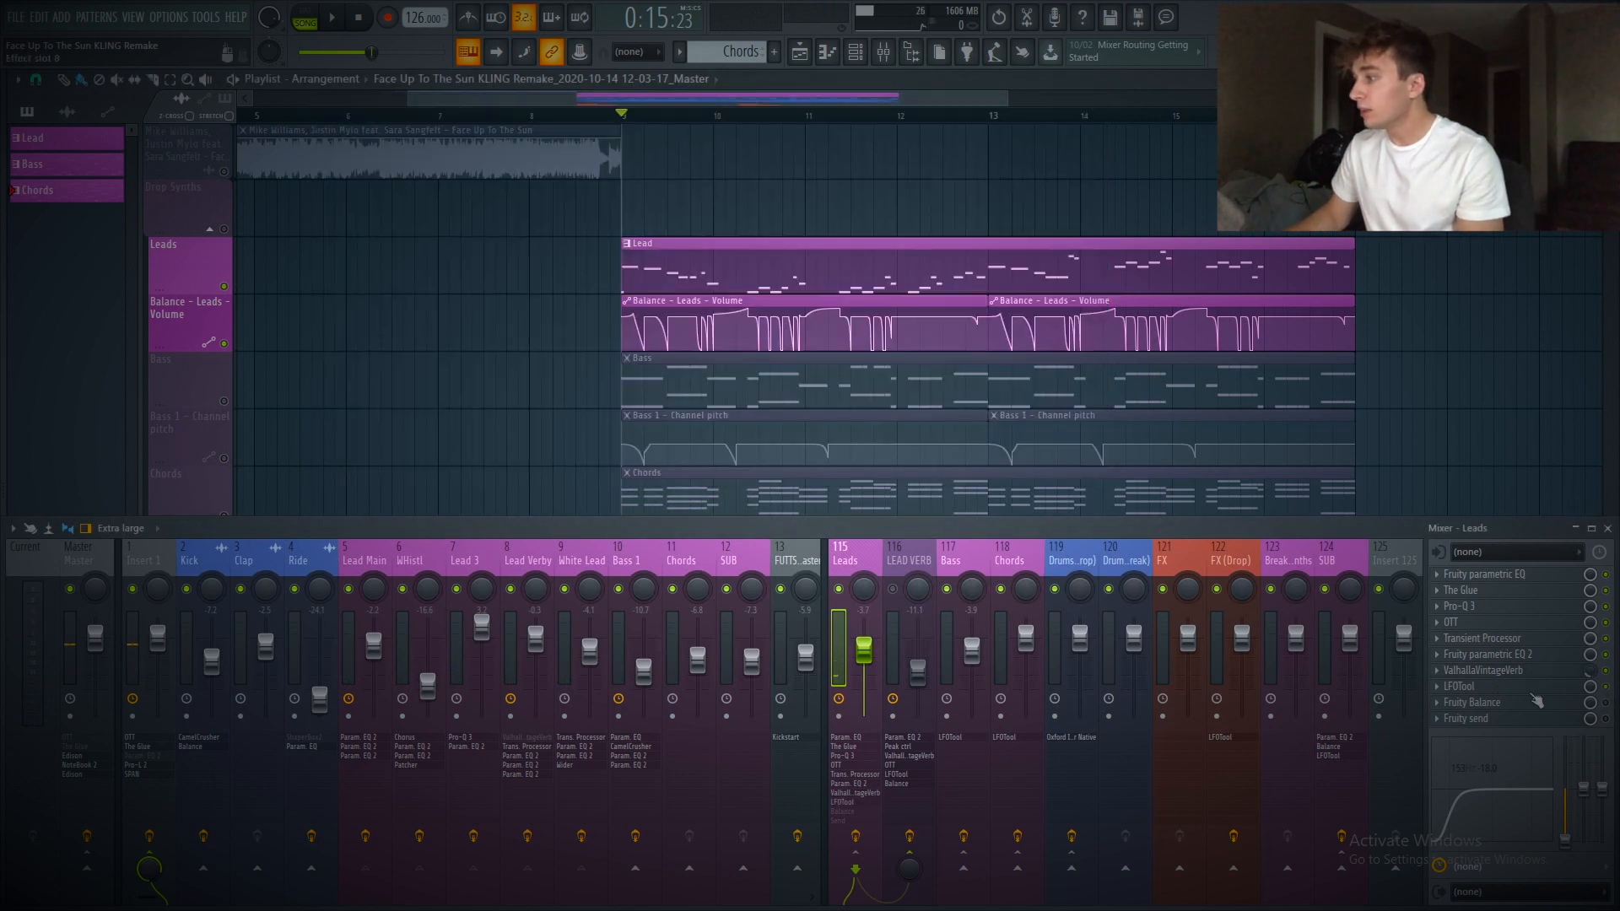
# Switch LFOTool and Fruity Balance back on for the Leads bus and review their settings
pyautogui.click(1459, 686)
pyautogui.click(842, 117)
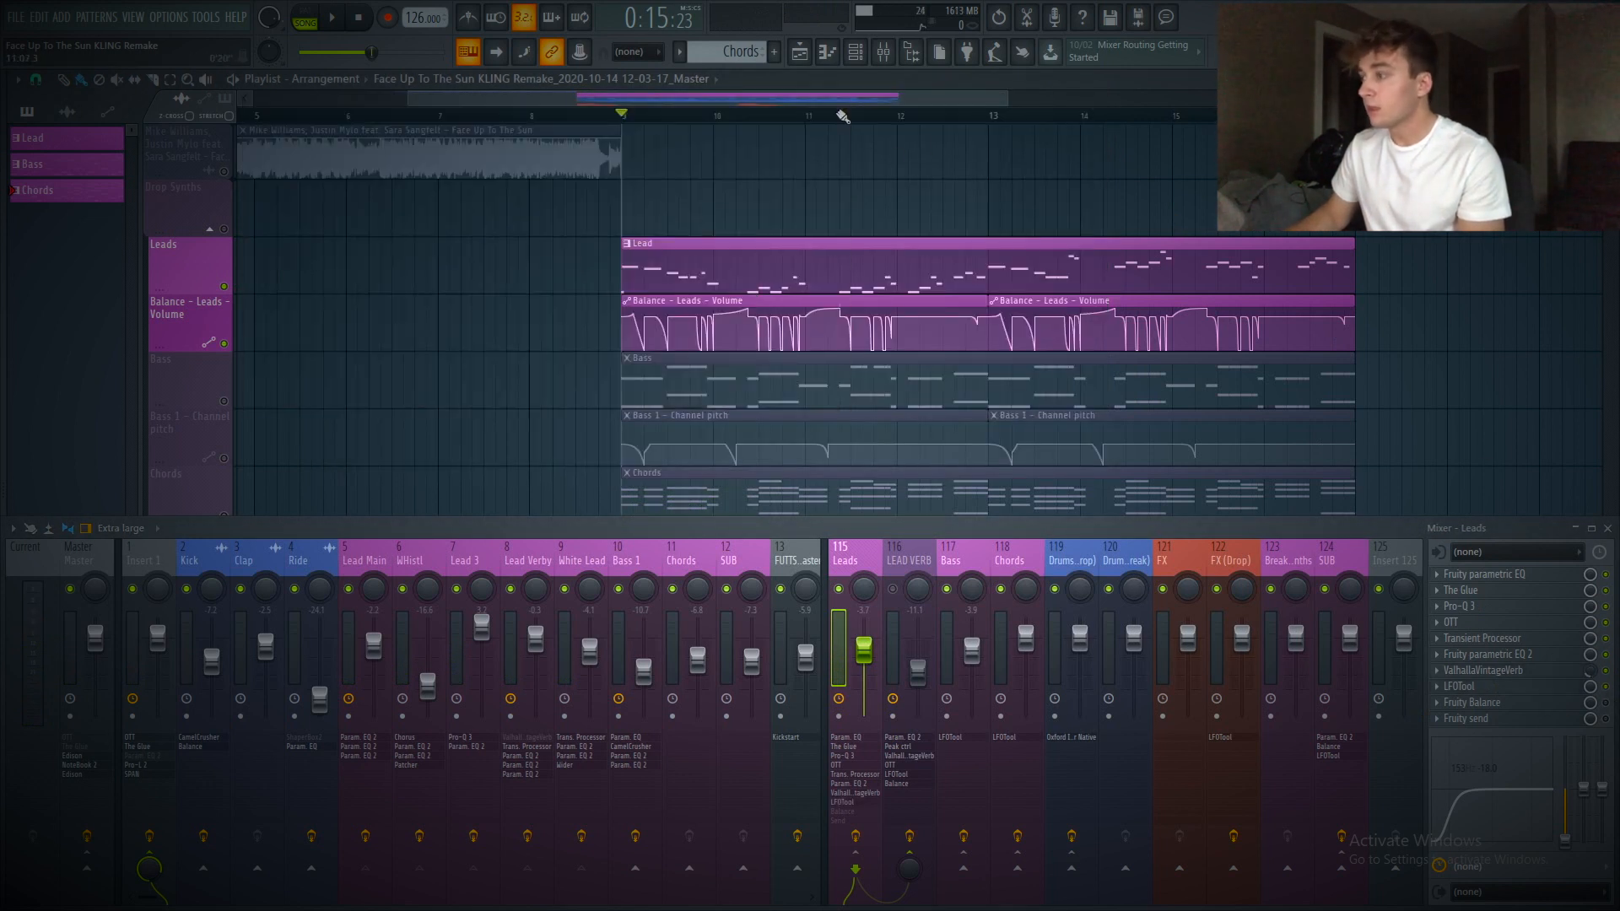
pyautogui.click(1561, 705)
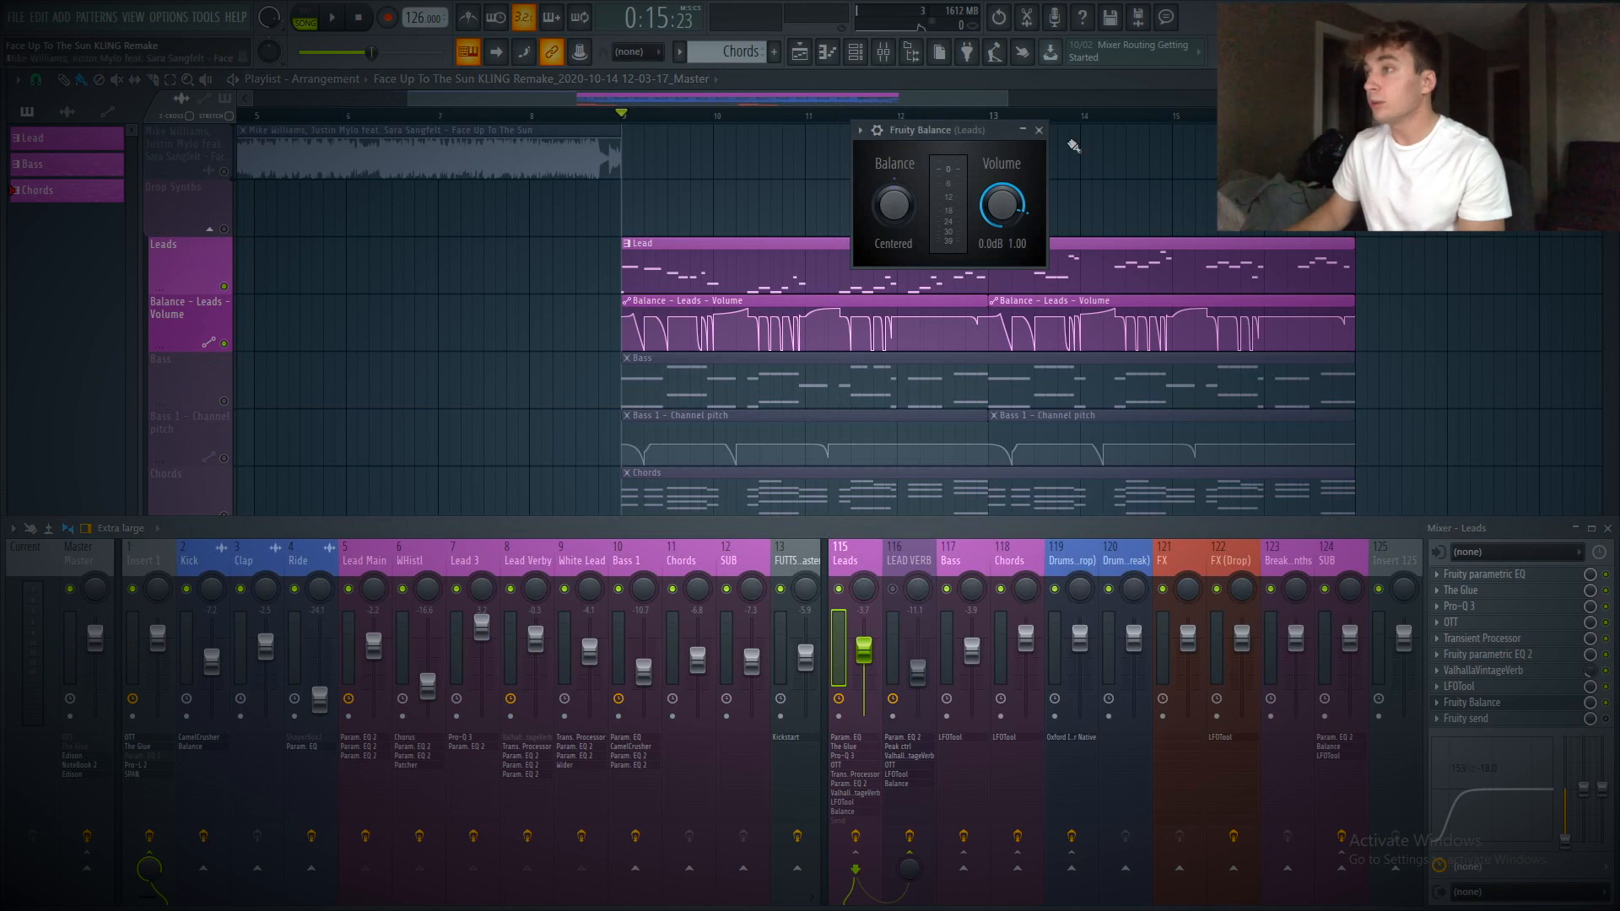
pyautogui.click(1038, 132)
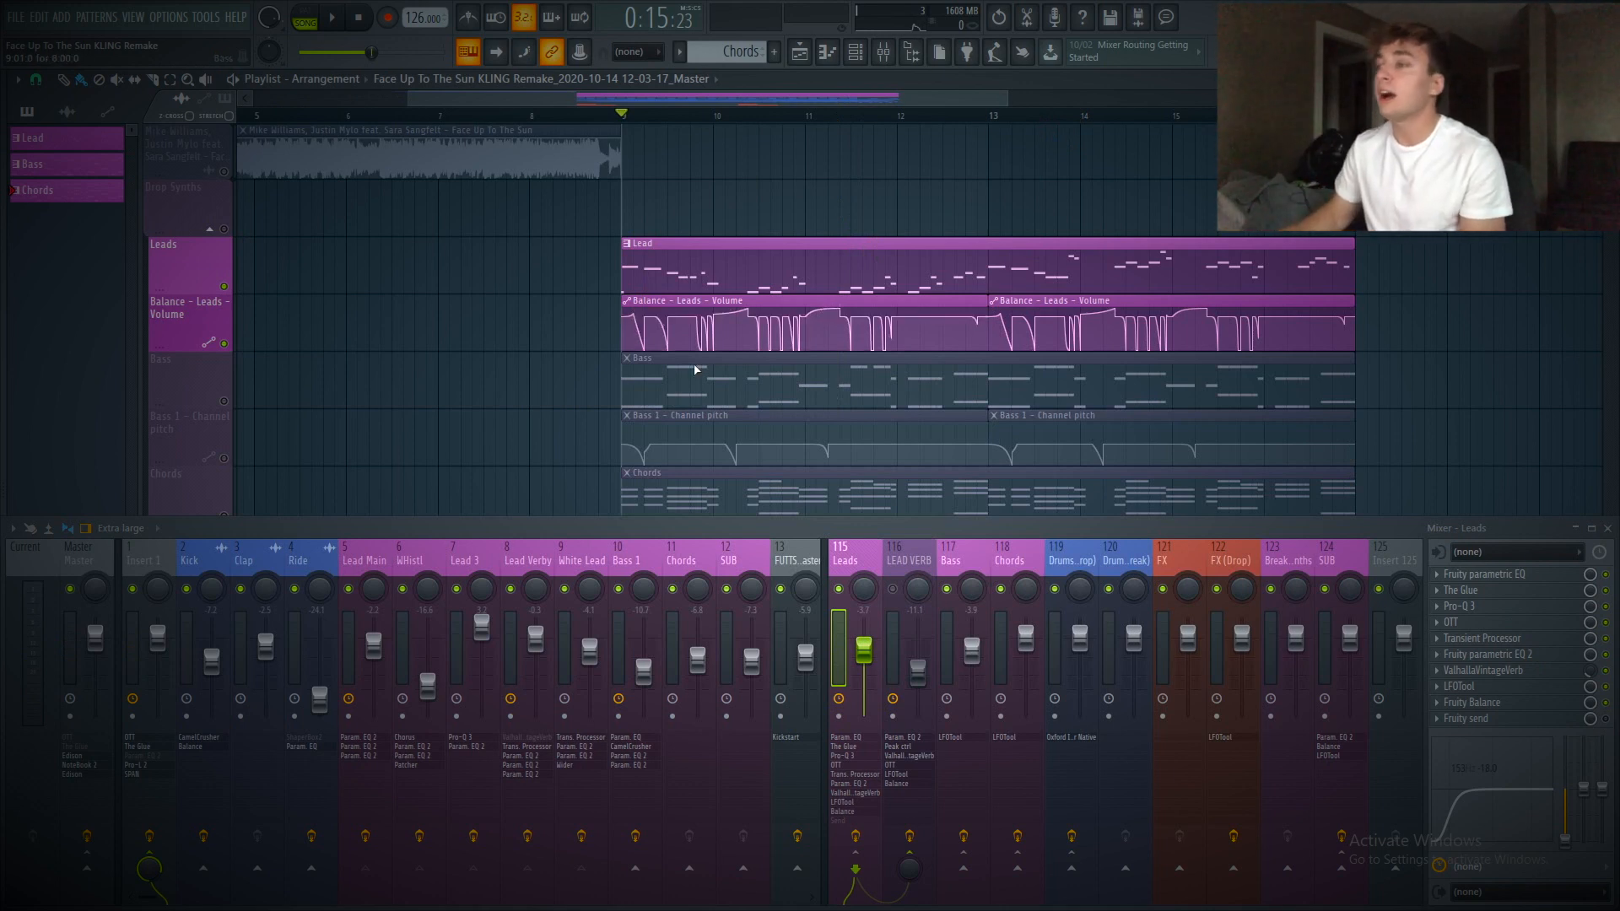
# Audition the leads to compare their sound with the Balance - Leads - Volume automation applied
pyautogui.press('space')
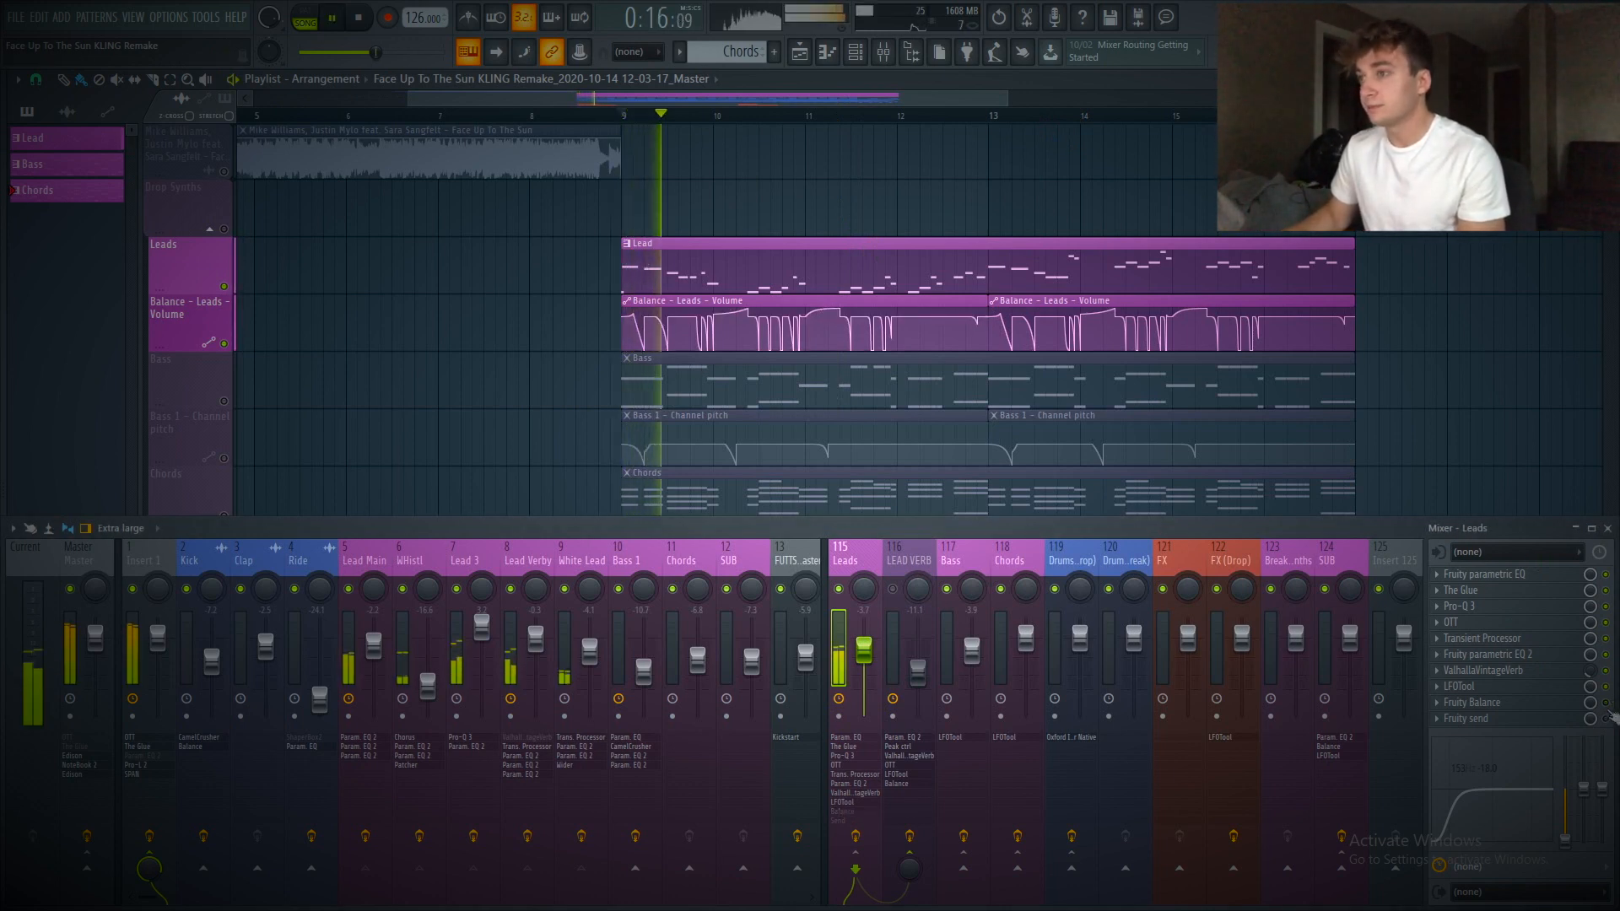
pyautogui.press('space')
pyautogui.press('space')
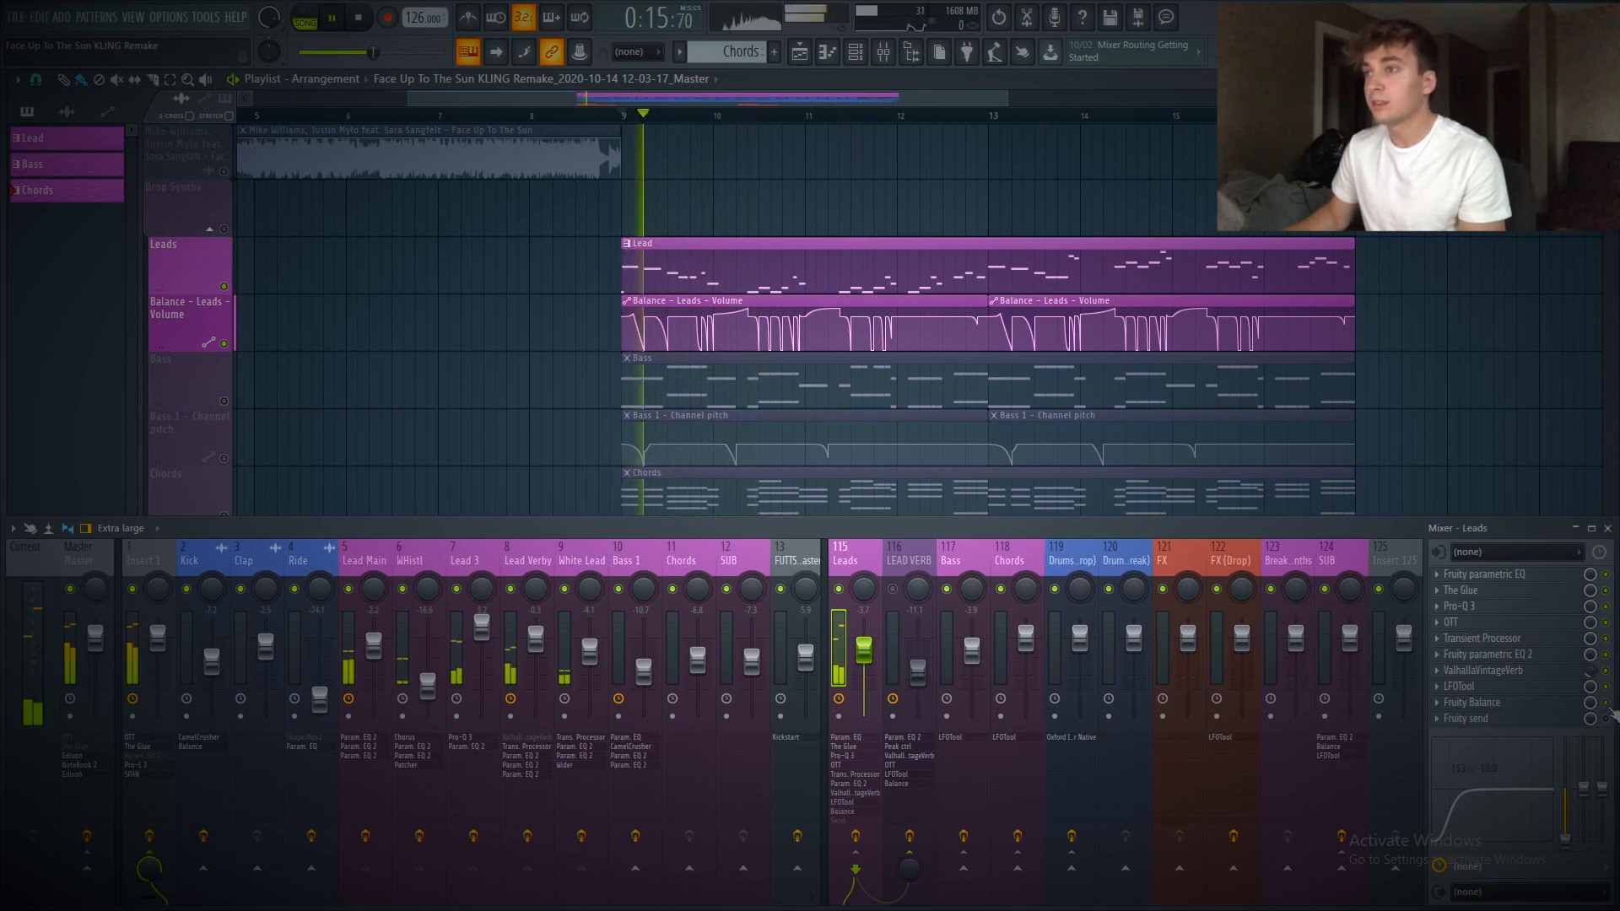
pyautogui.press('space')
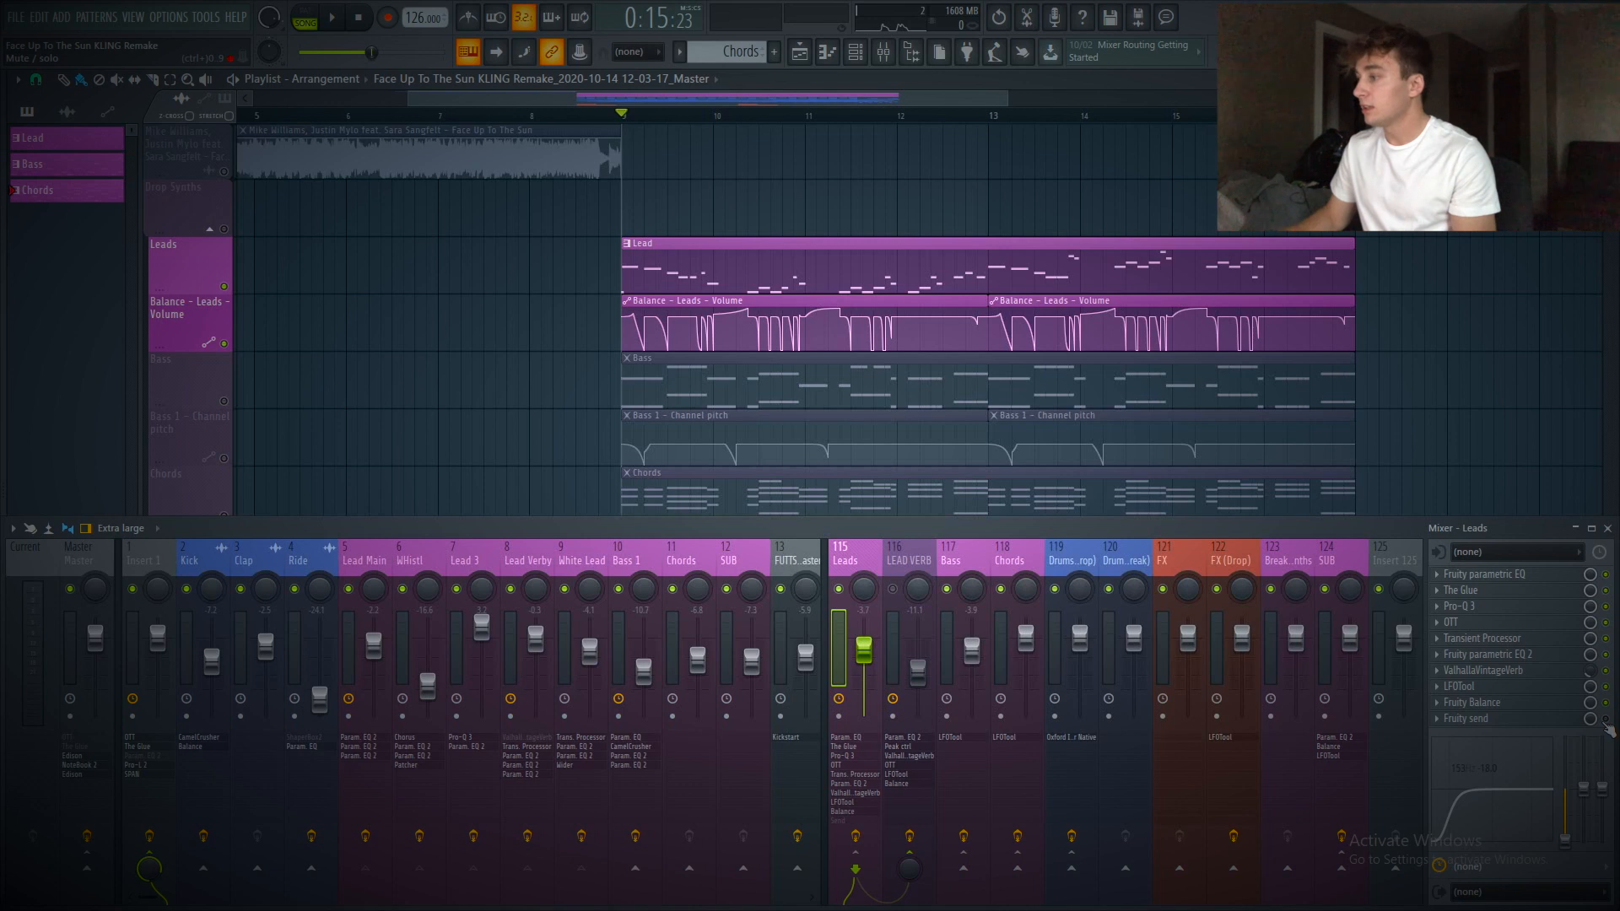
# Open Fruity send on the Leads bus and choose LEAD VERB as its send destination
pyautogui.click(1552, 727)
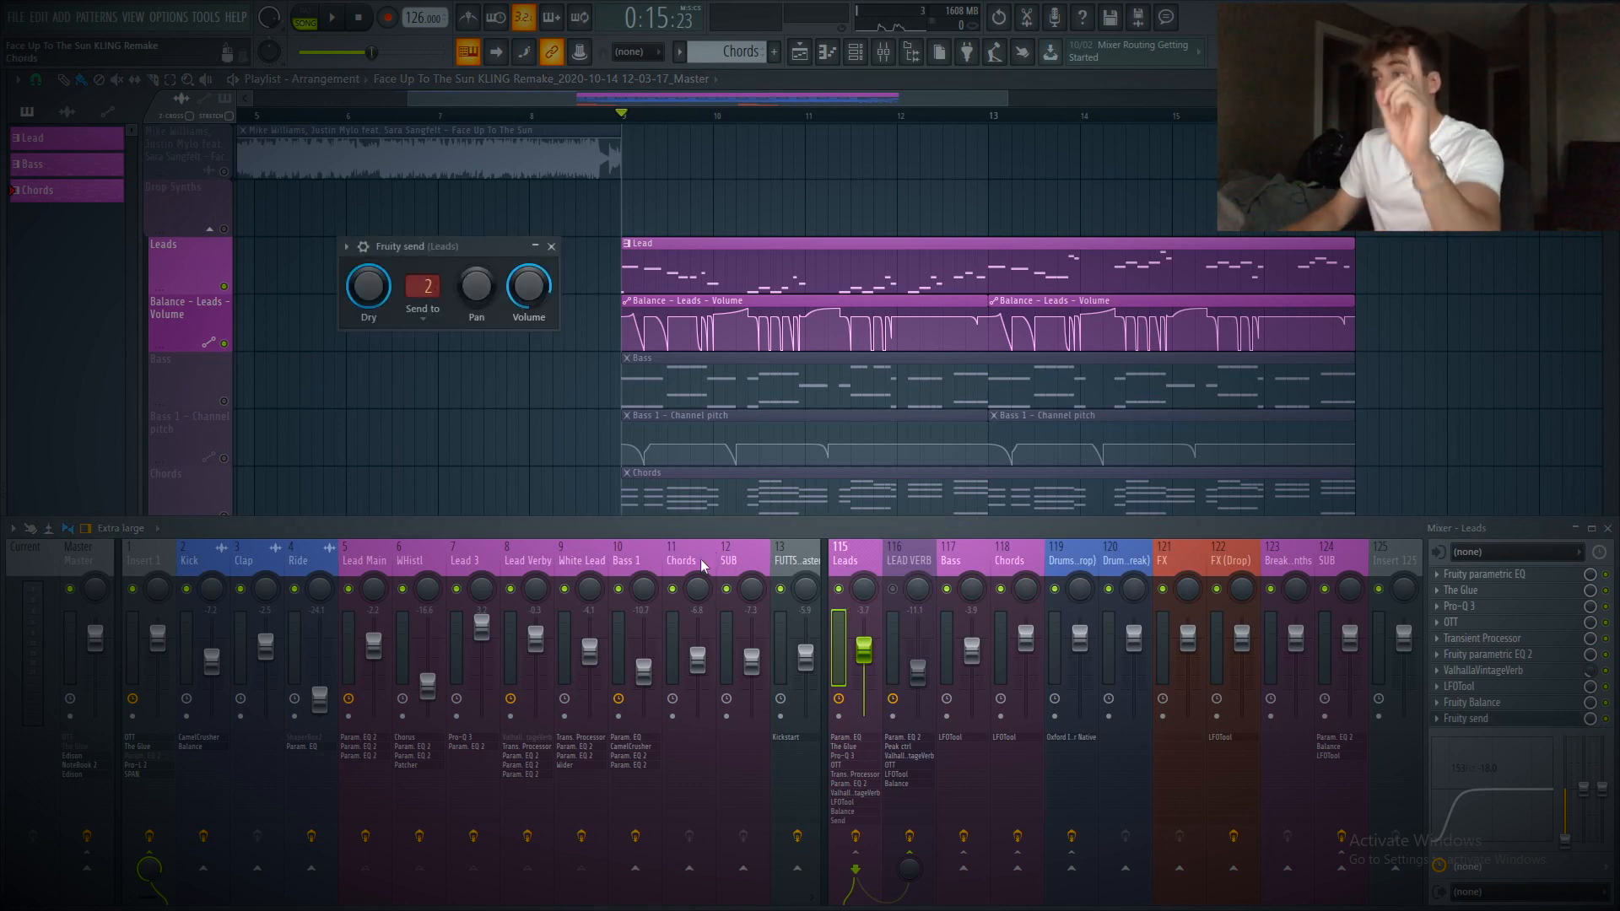
pyautogui.rightClick(911, 861)
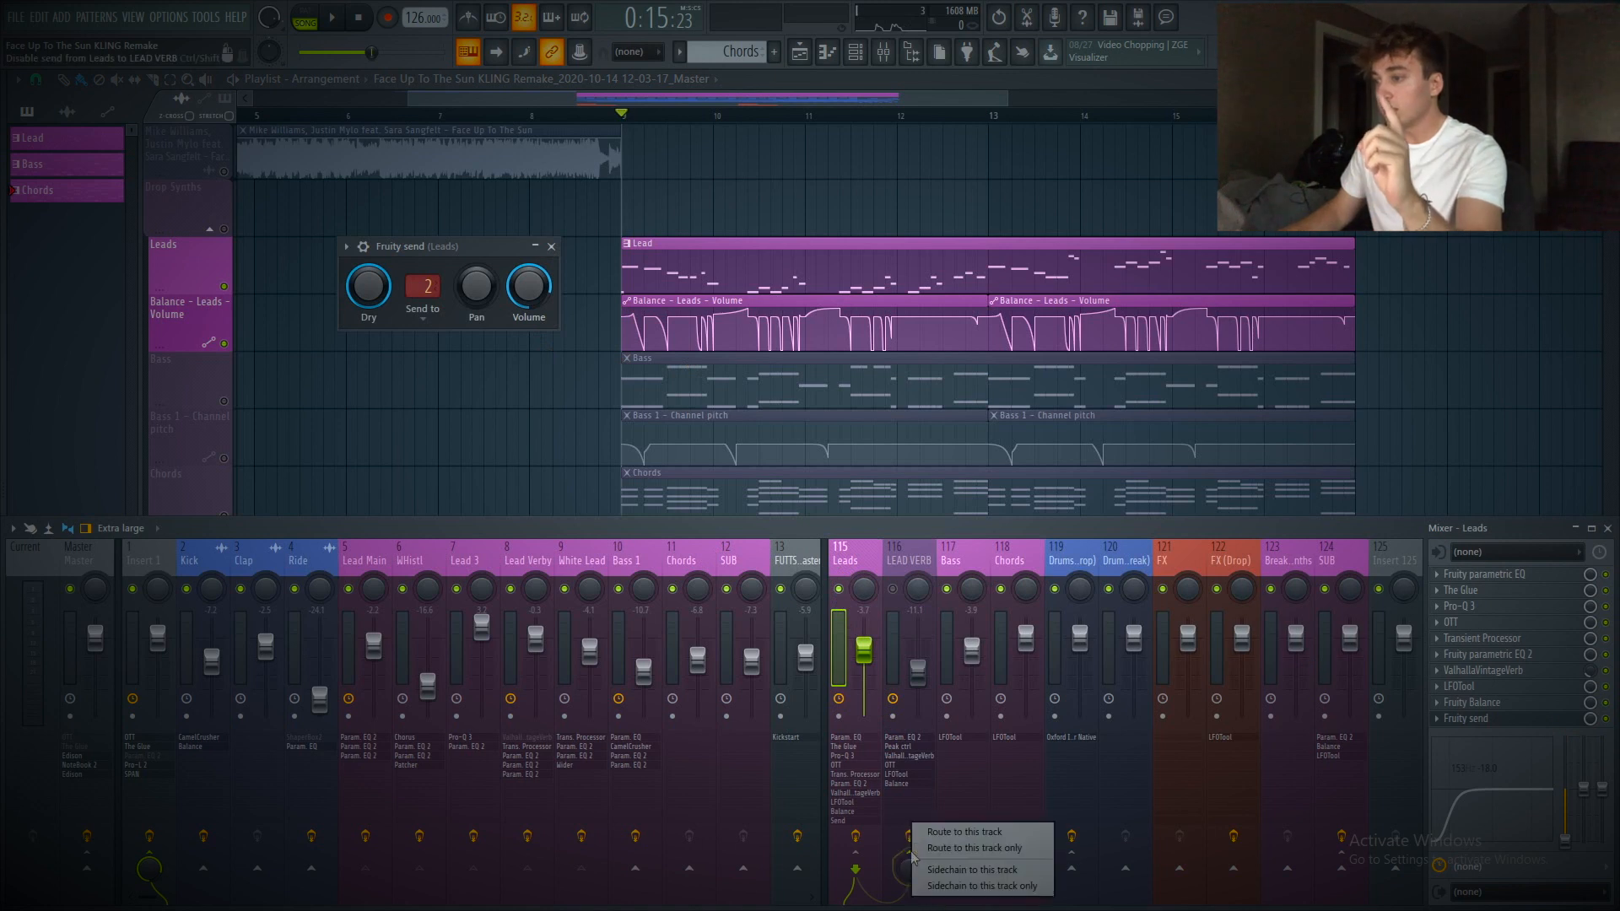
pyautogui.moveTo(447, 246); pyautogui.dragTo(482, 220)
pyautogui.click(456, 259)
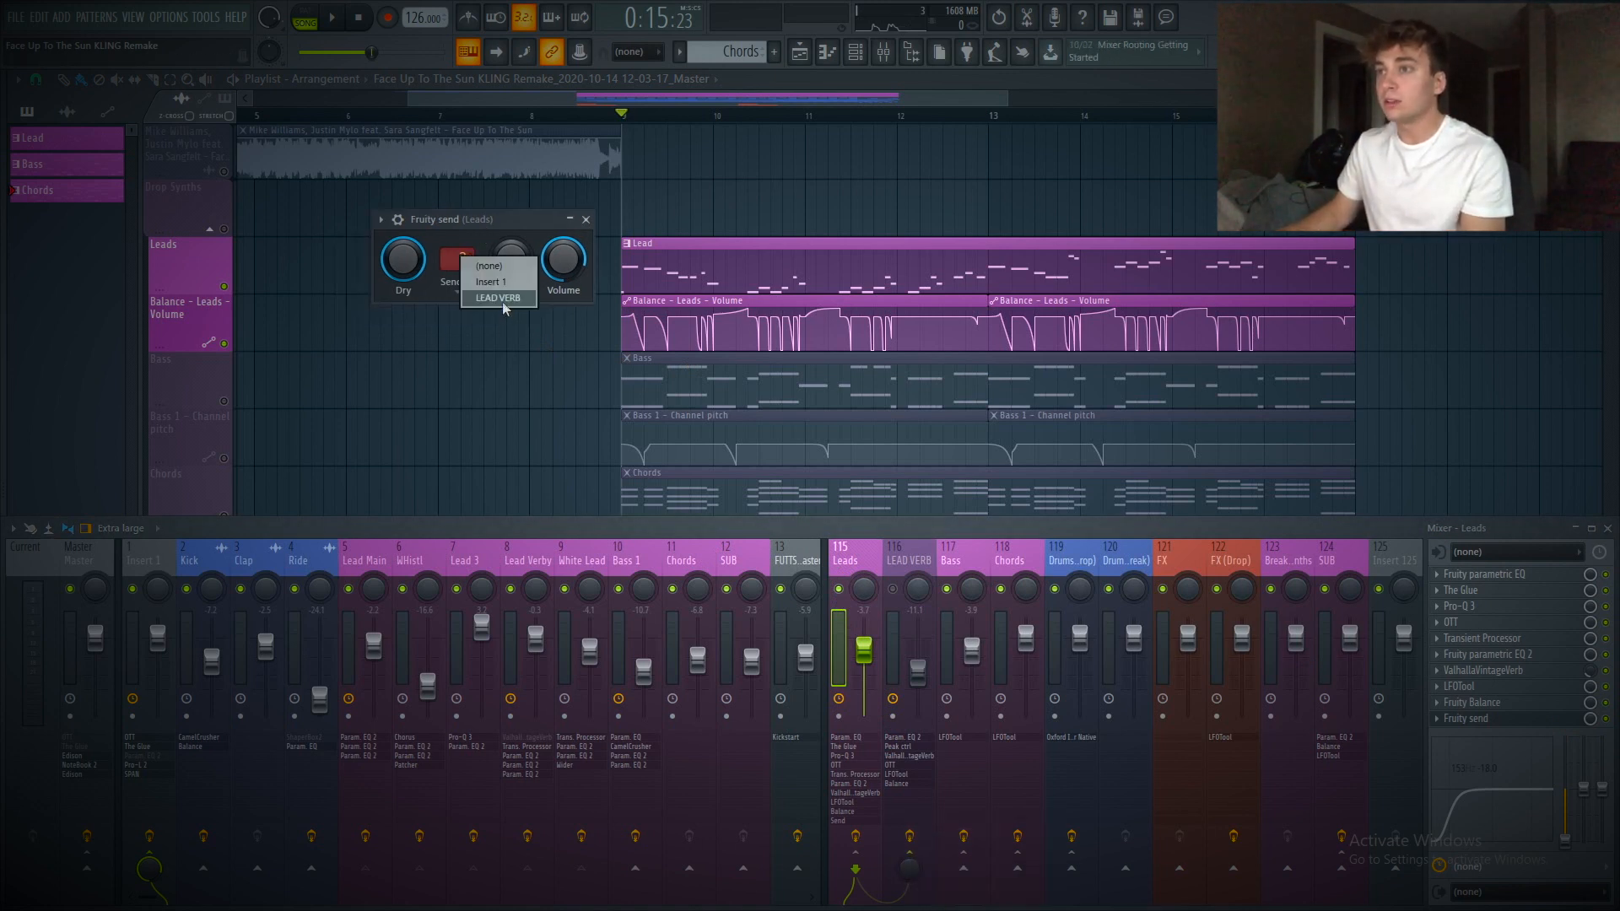
pyautogui.click(503, 299)
# Review LEAD VERB's Fruity peak controller and the controller link on the track's volume, and audition the resulting ducking
pyautogui.click(893, 650)
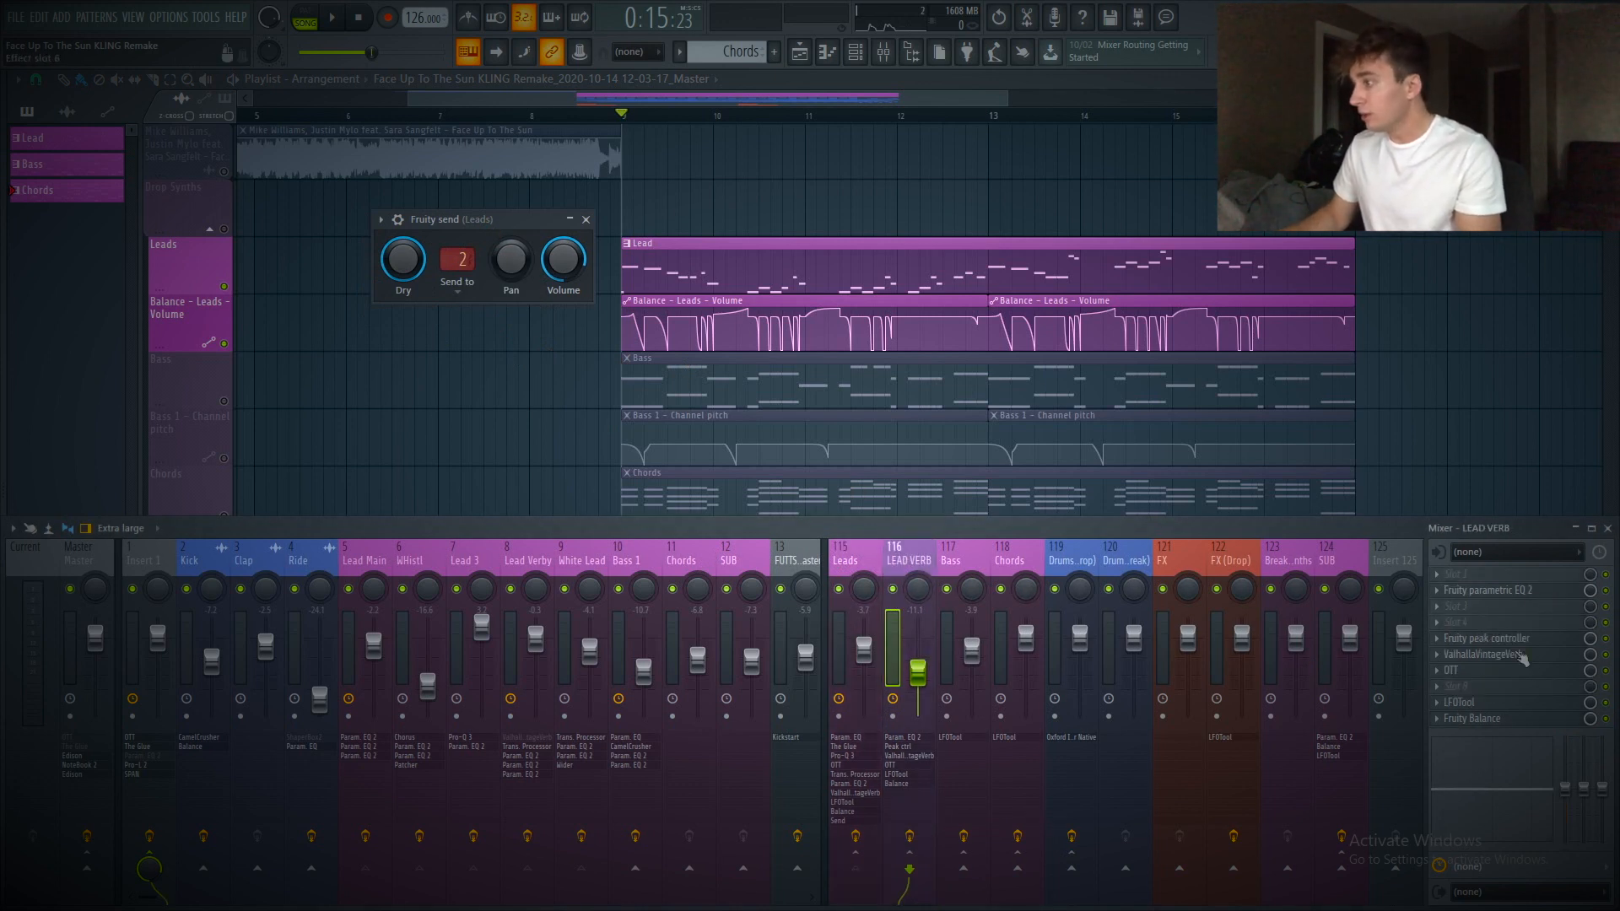
pyautogui.click(1483, 643)
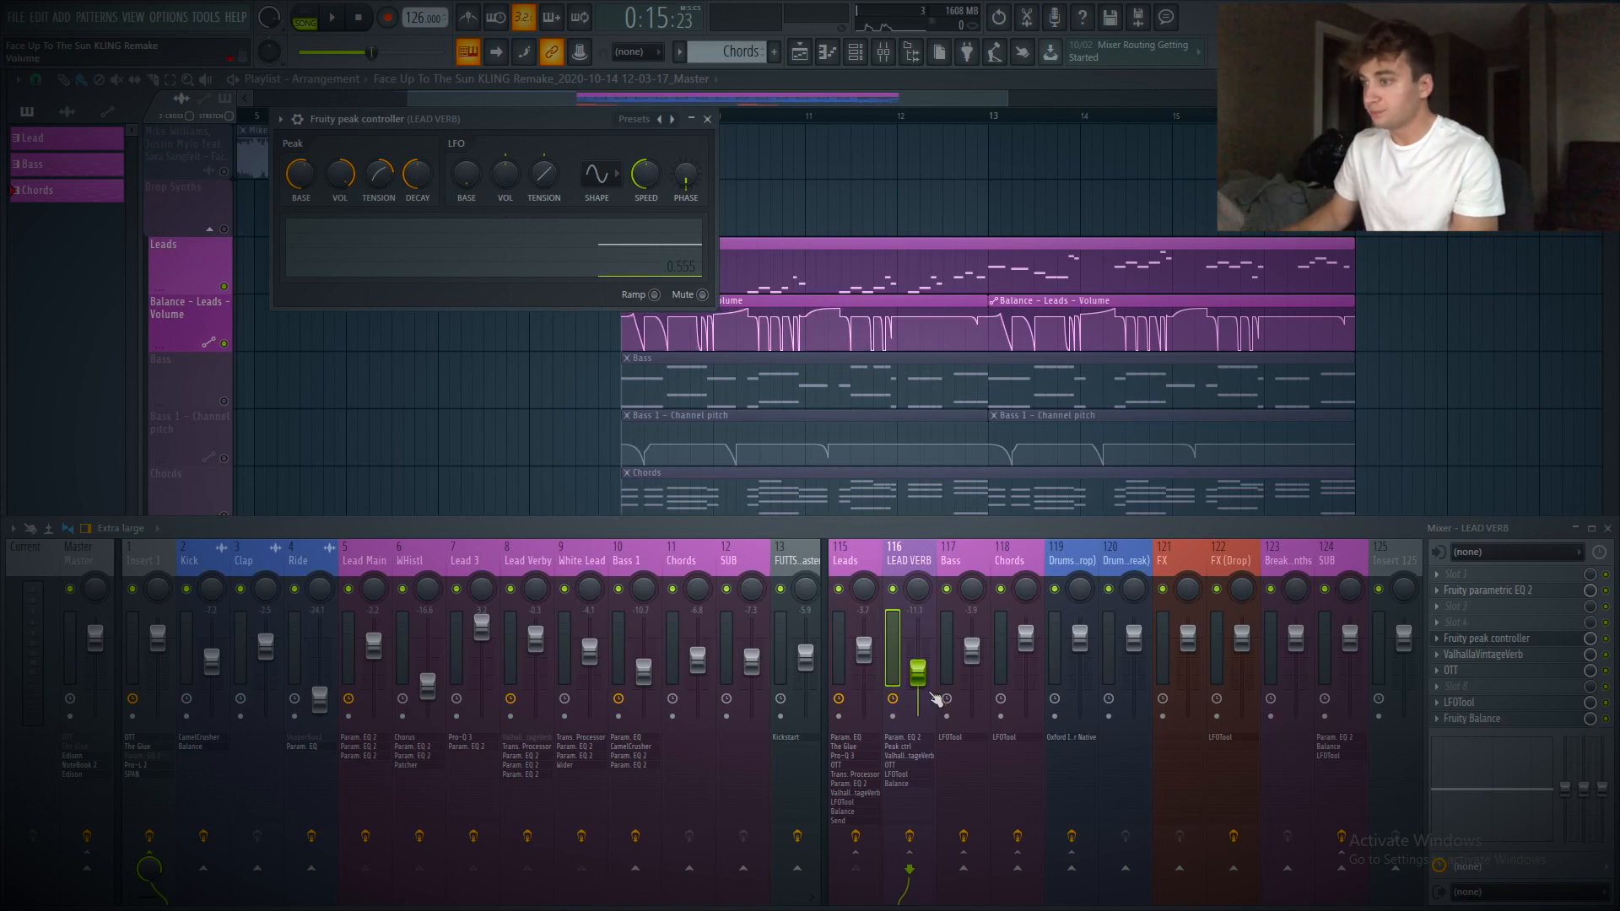
pyautogui.rightClick(924, 679)
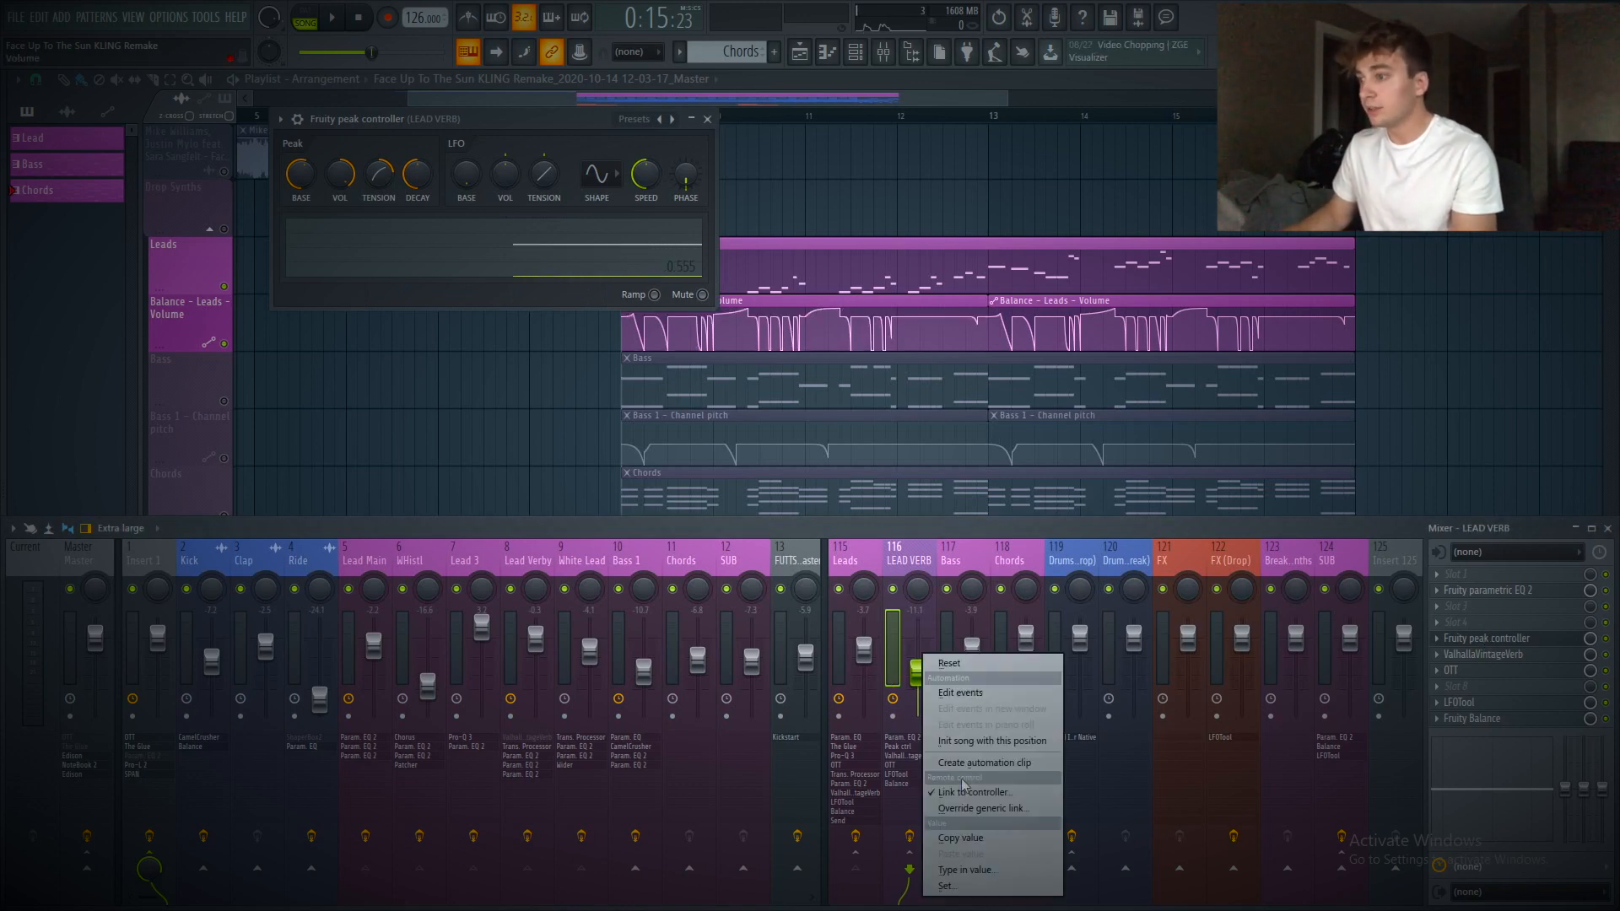
pyautogui.click(962, 791)
pyautogui.click(777, 437)
pyautogui.click(778, 510)
pyautogui.click(907, 503)
pyautogui.click(928, 555)
pyautogui.click(886, 631)
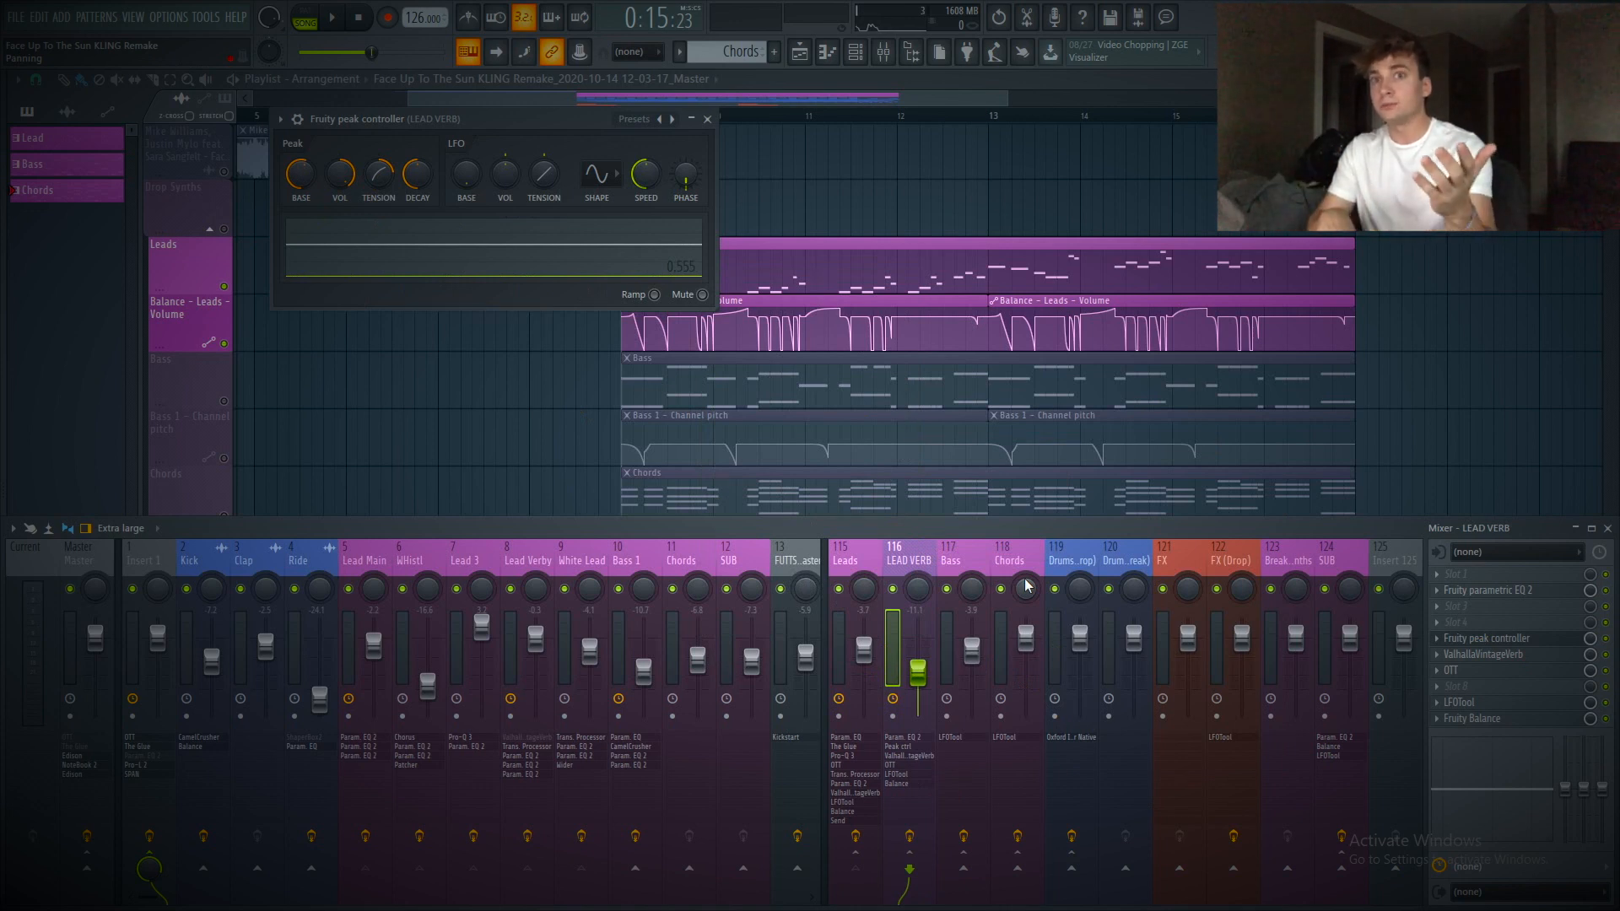
pyautogui.press('space')
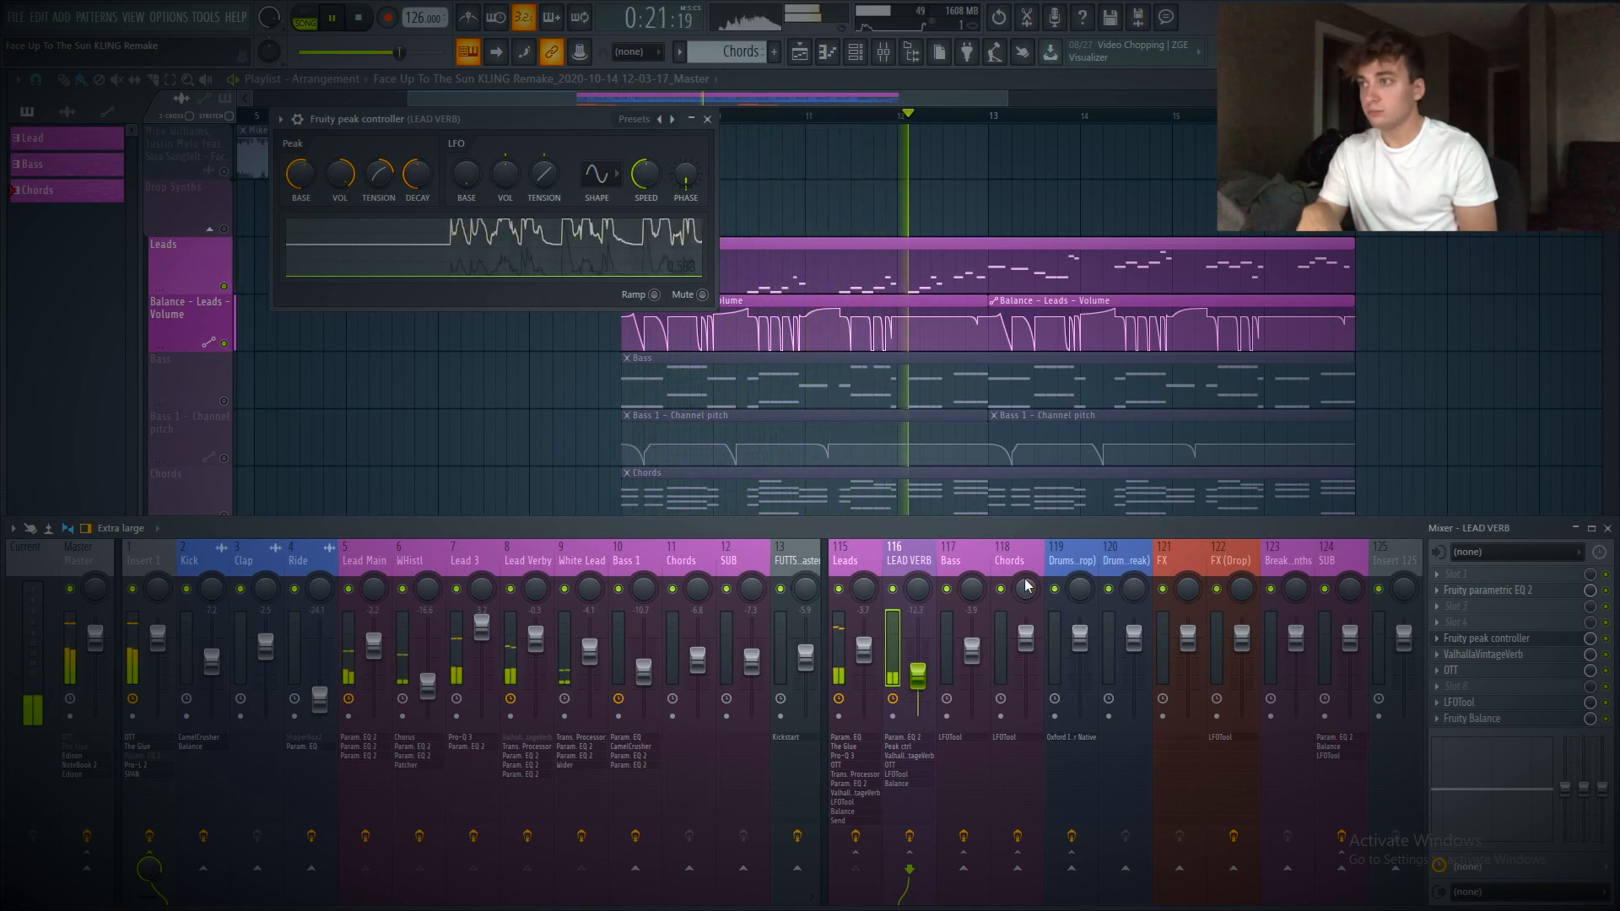
pyautogui.press('space')
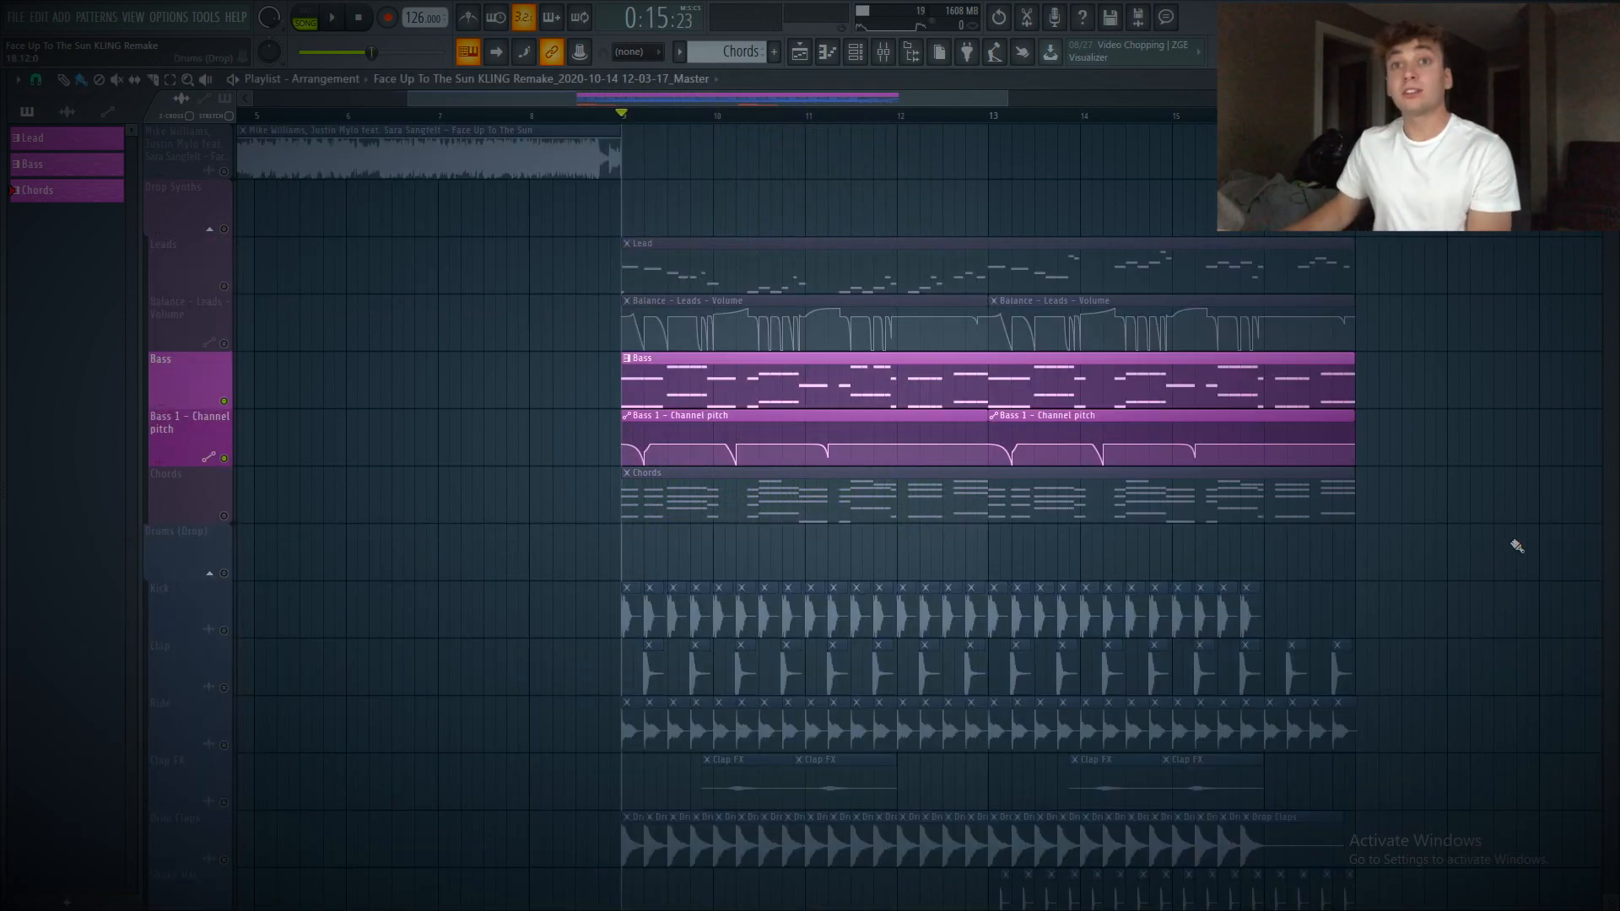
# Display the Bass pattern in the channel rack and open the Bass 1 Serum instance
pyautogui.click(854, 51)
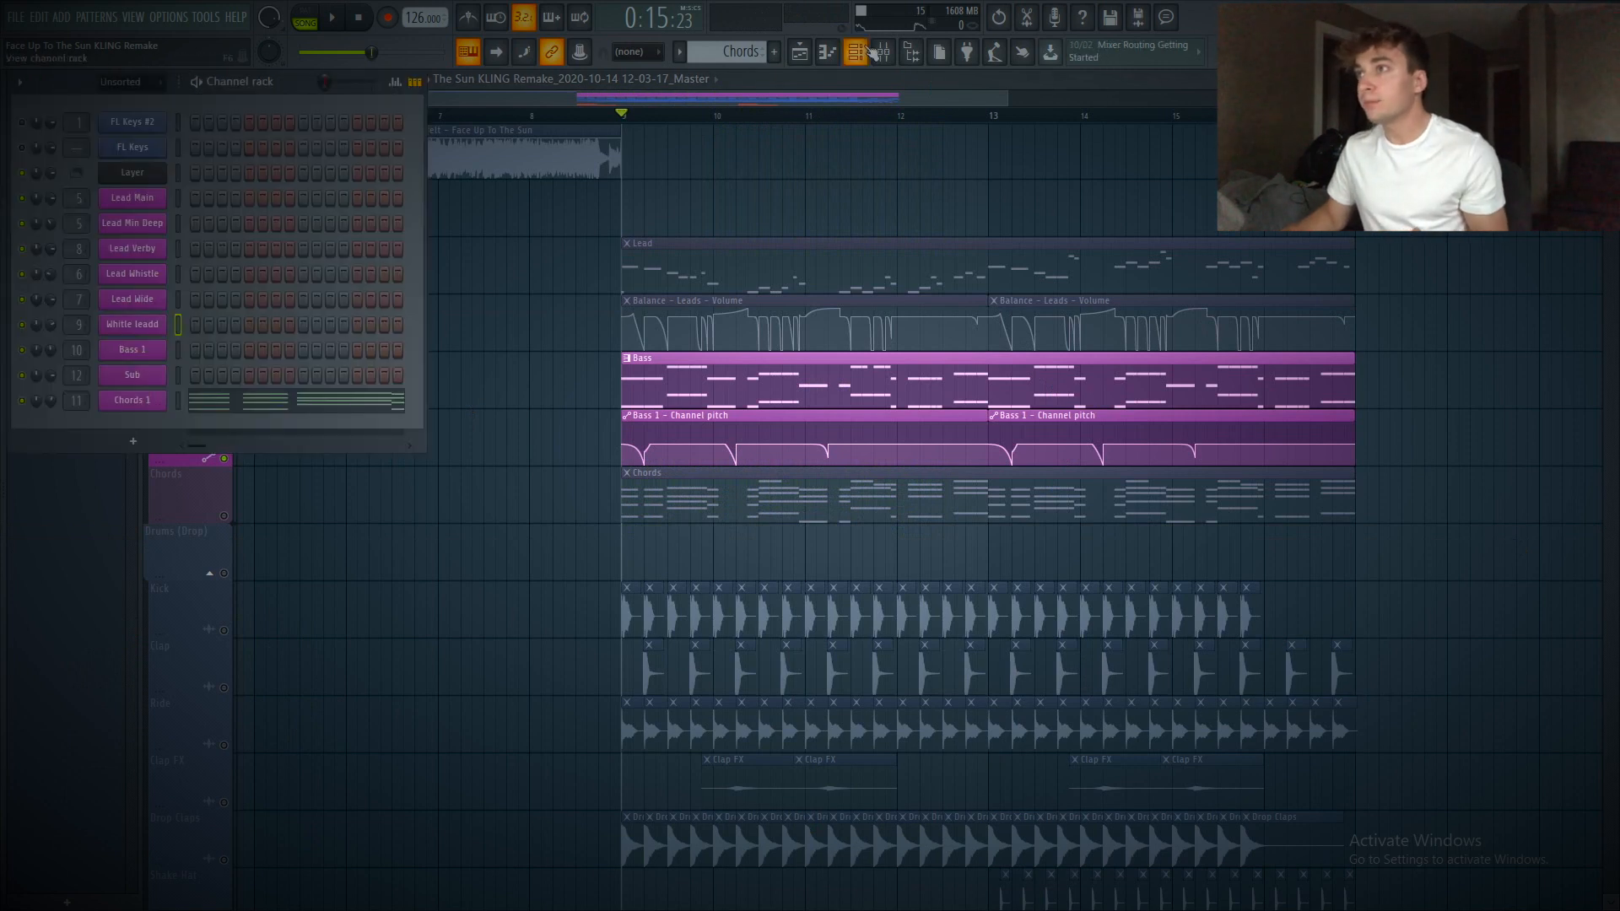
pyautogui.scroll(1, 723, 56)
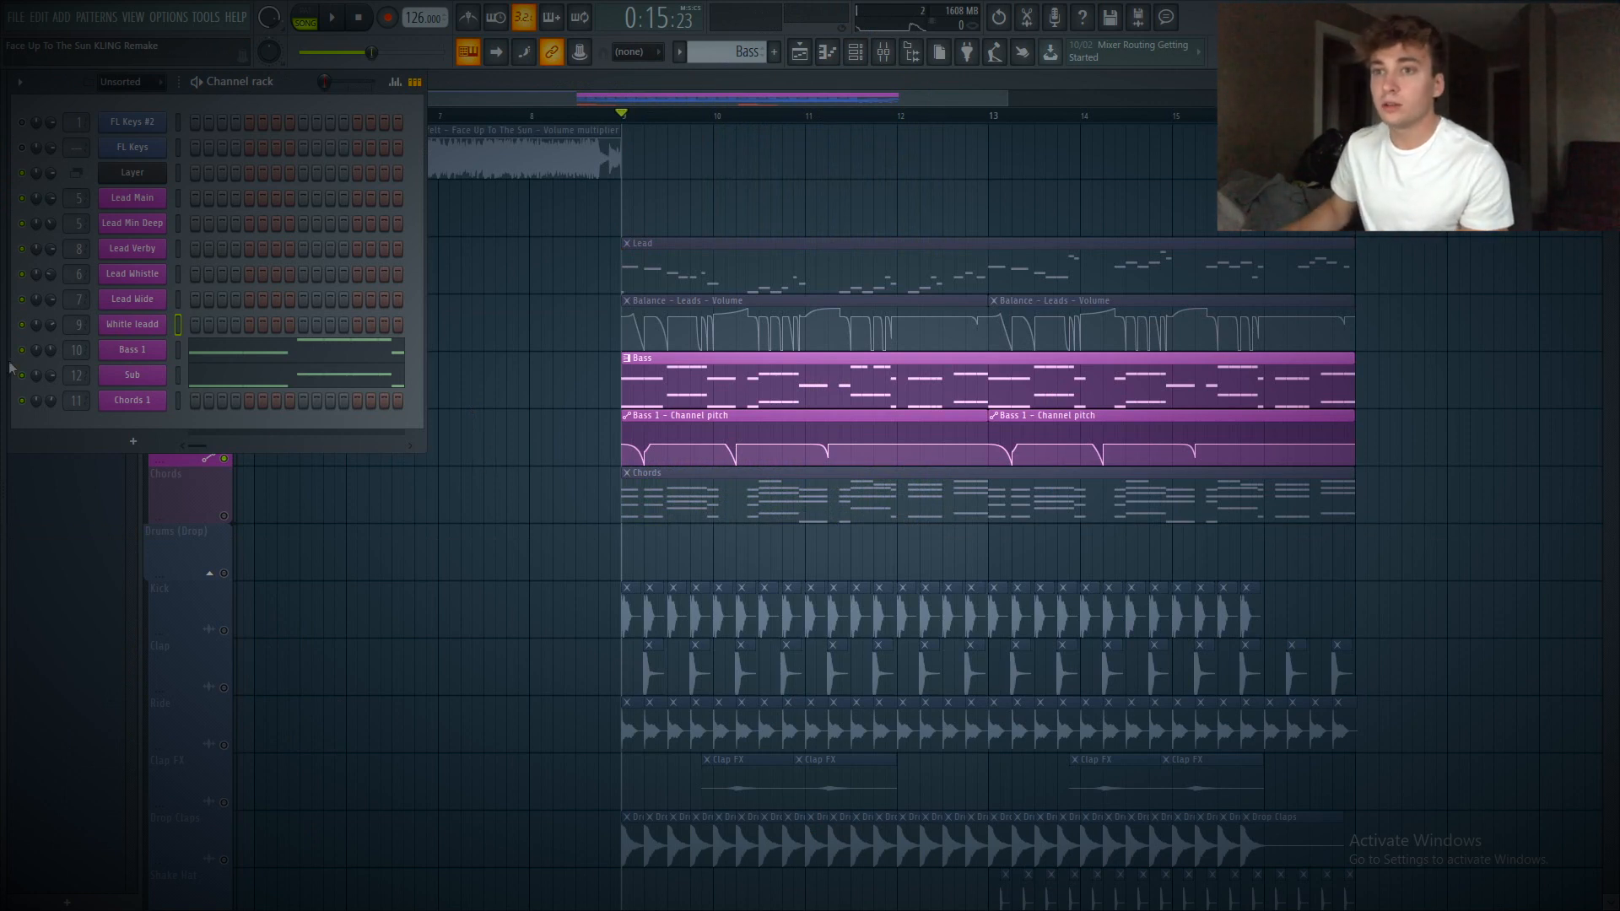
pyautogui.press('space')
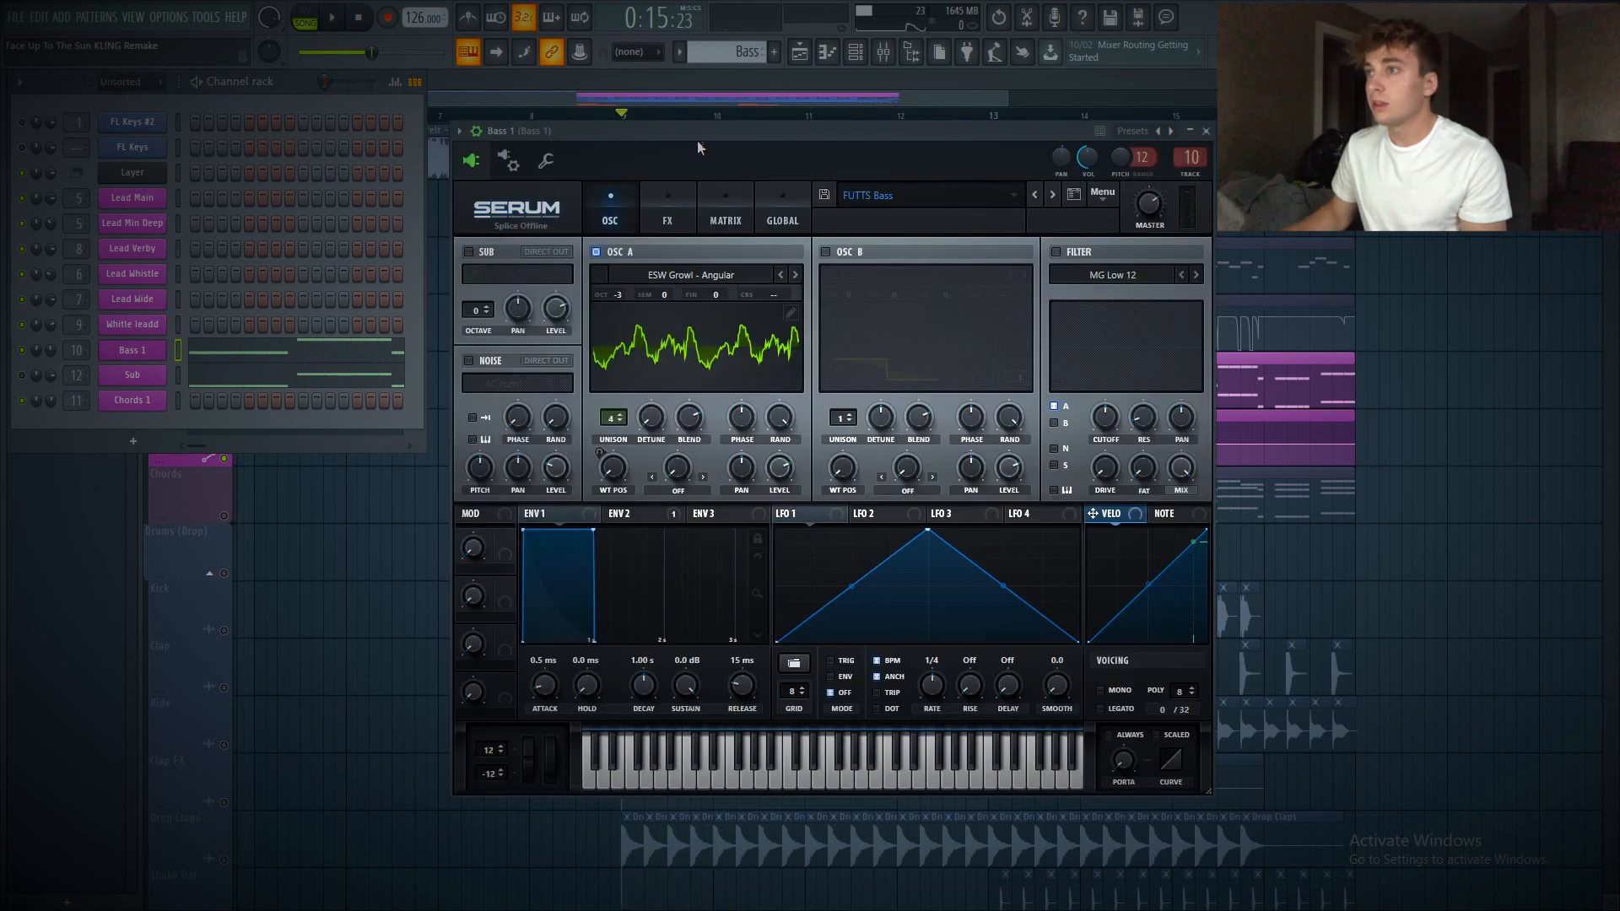
# Review Bass 1's oscillator A wavetable in the Echo Sound Works Core Tables Growl folder, its ENV 2 envelope and its Serum effects
pyautogui.moveTo(697, 140); pyautogui.dragTo(892, 130)
pyautogui.click(877, 273)
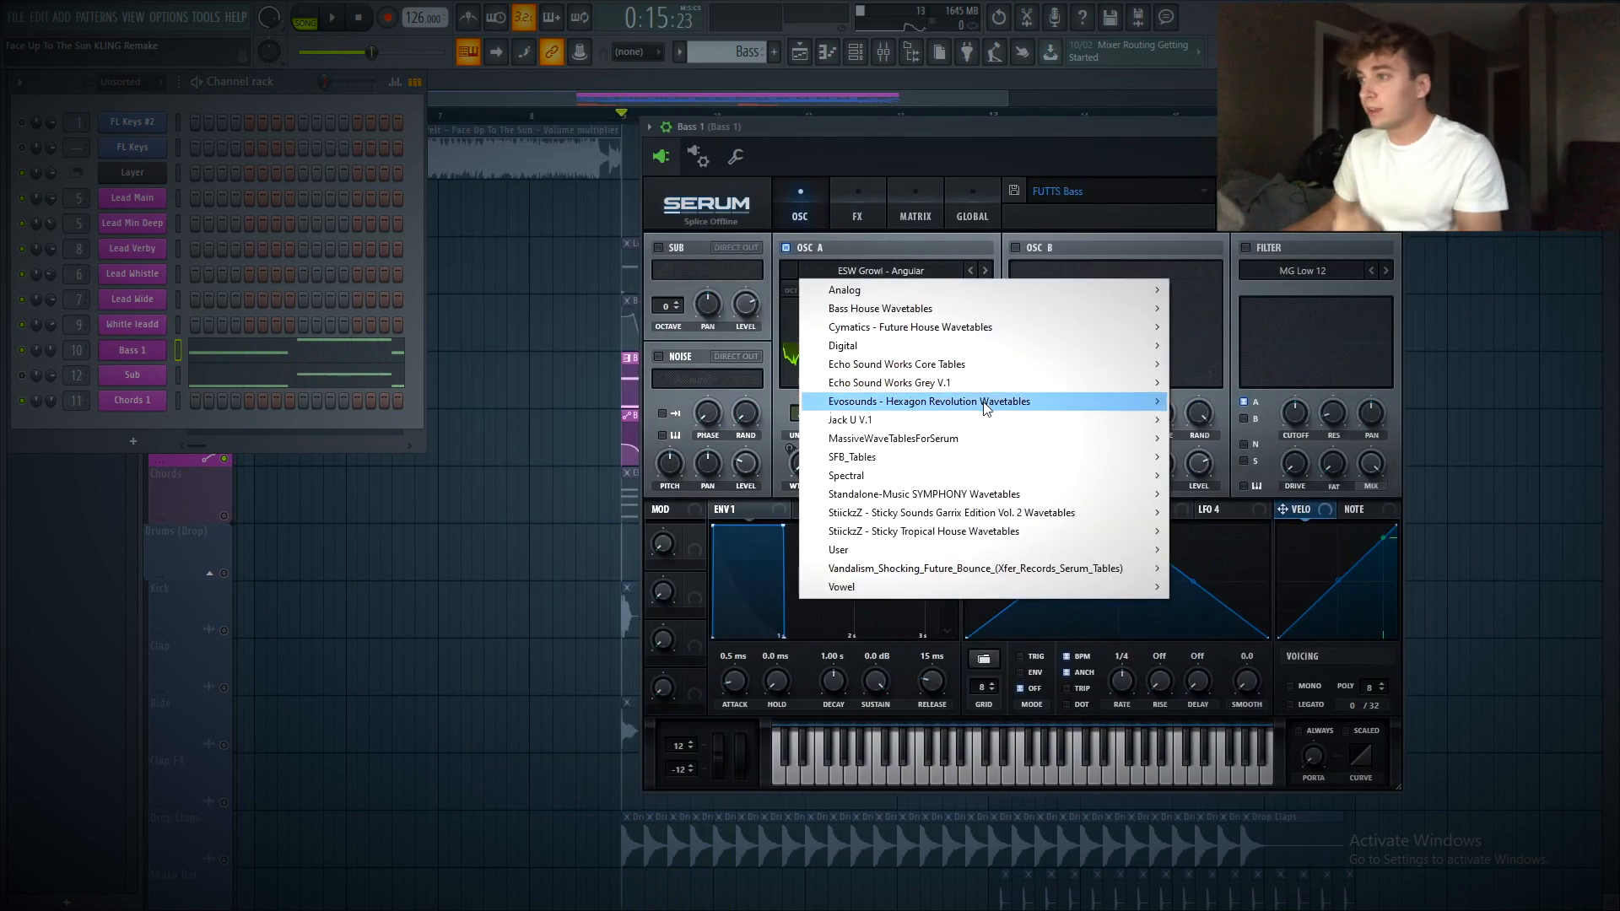
pyautogui.moveTo(978, 364)
pyautogui.moveTo(1223, 449)
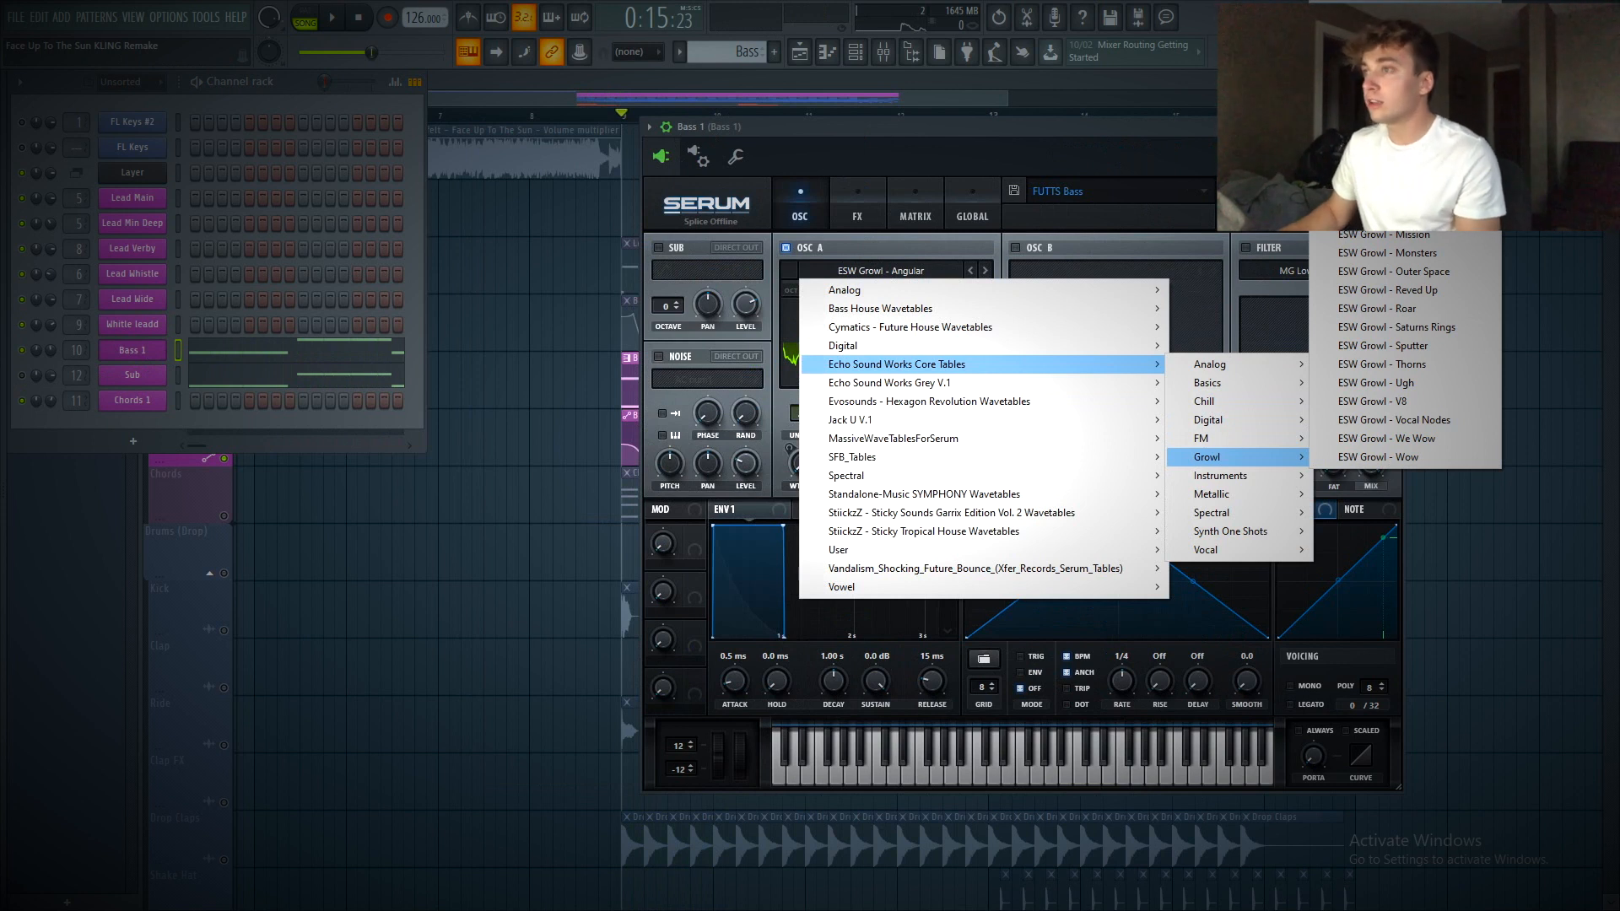
pyautogui.click(815, 137)
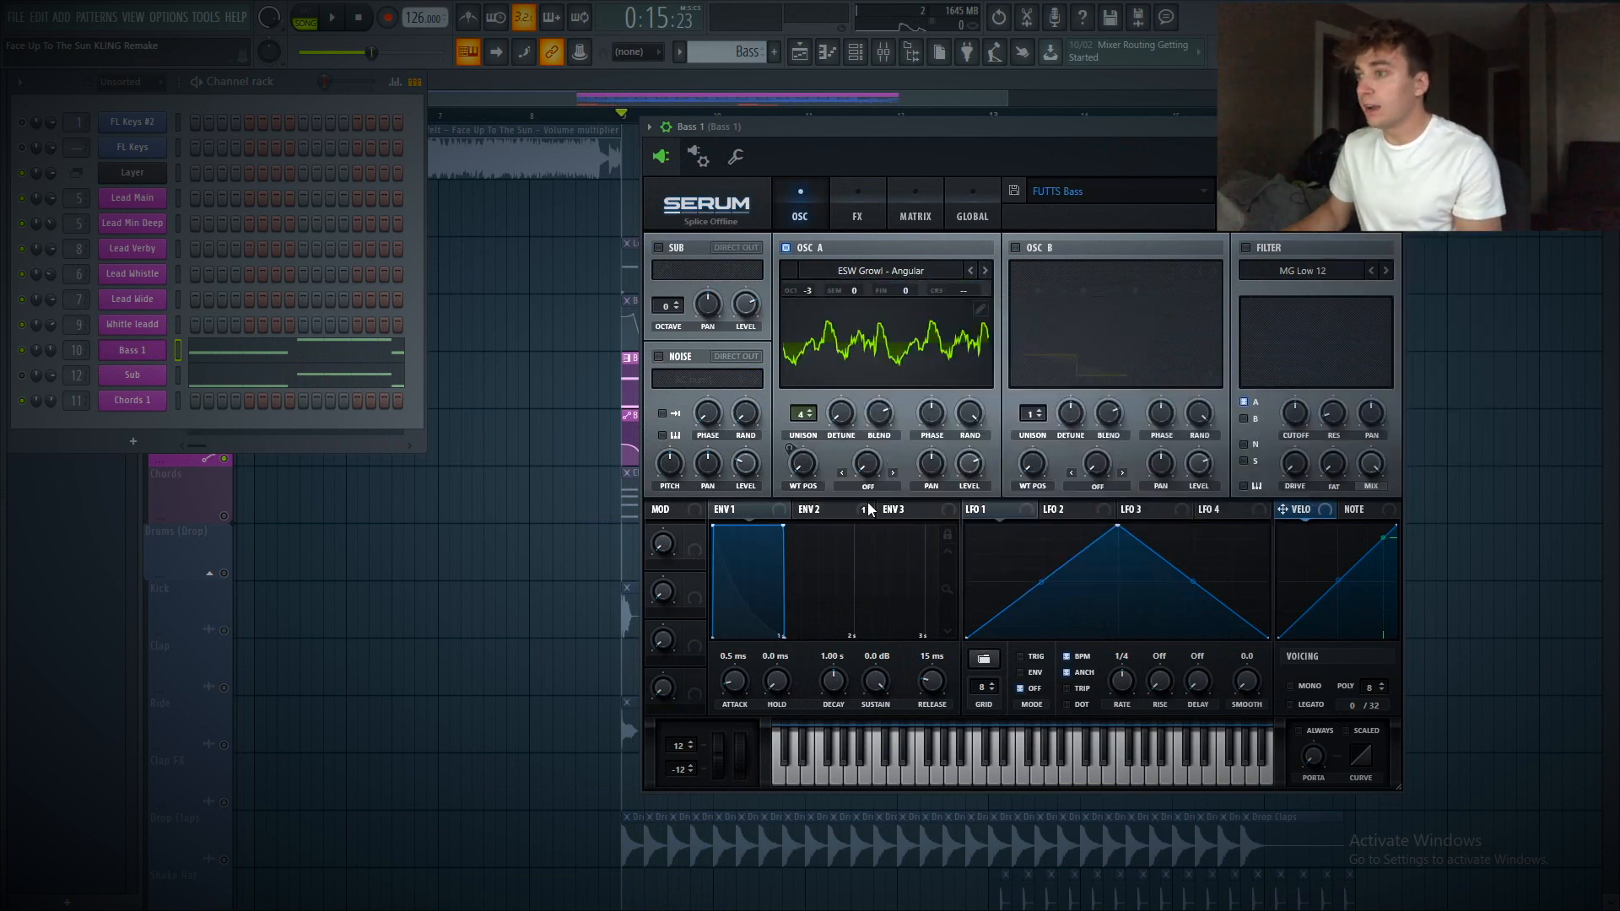
pyautogui.click(831, 511)
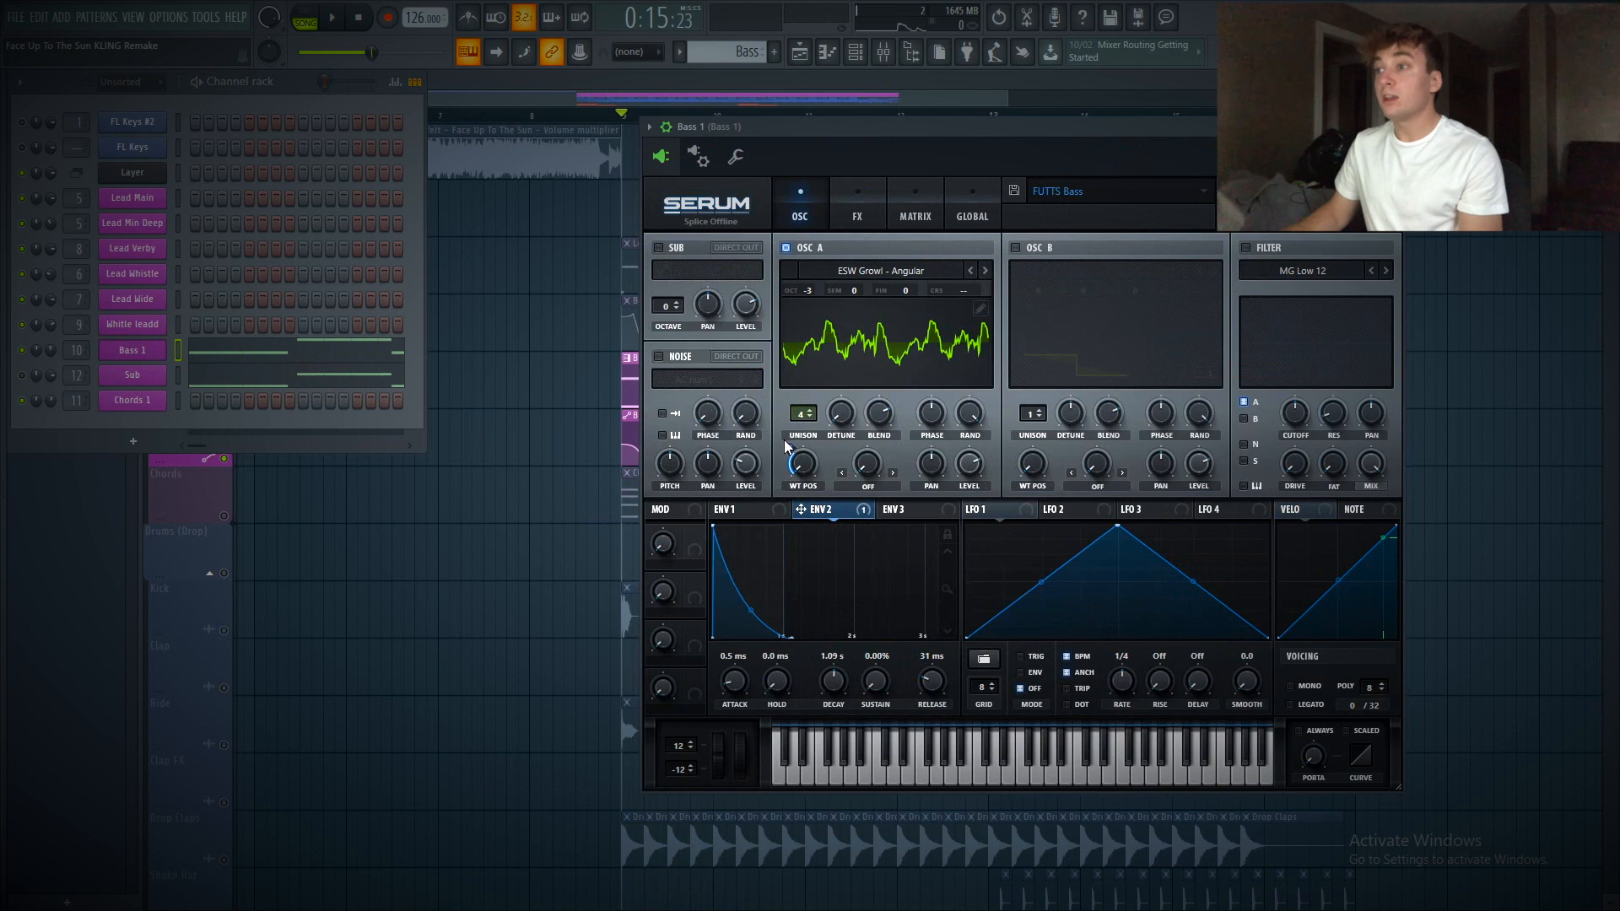
pyautogui.click(851, 201)
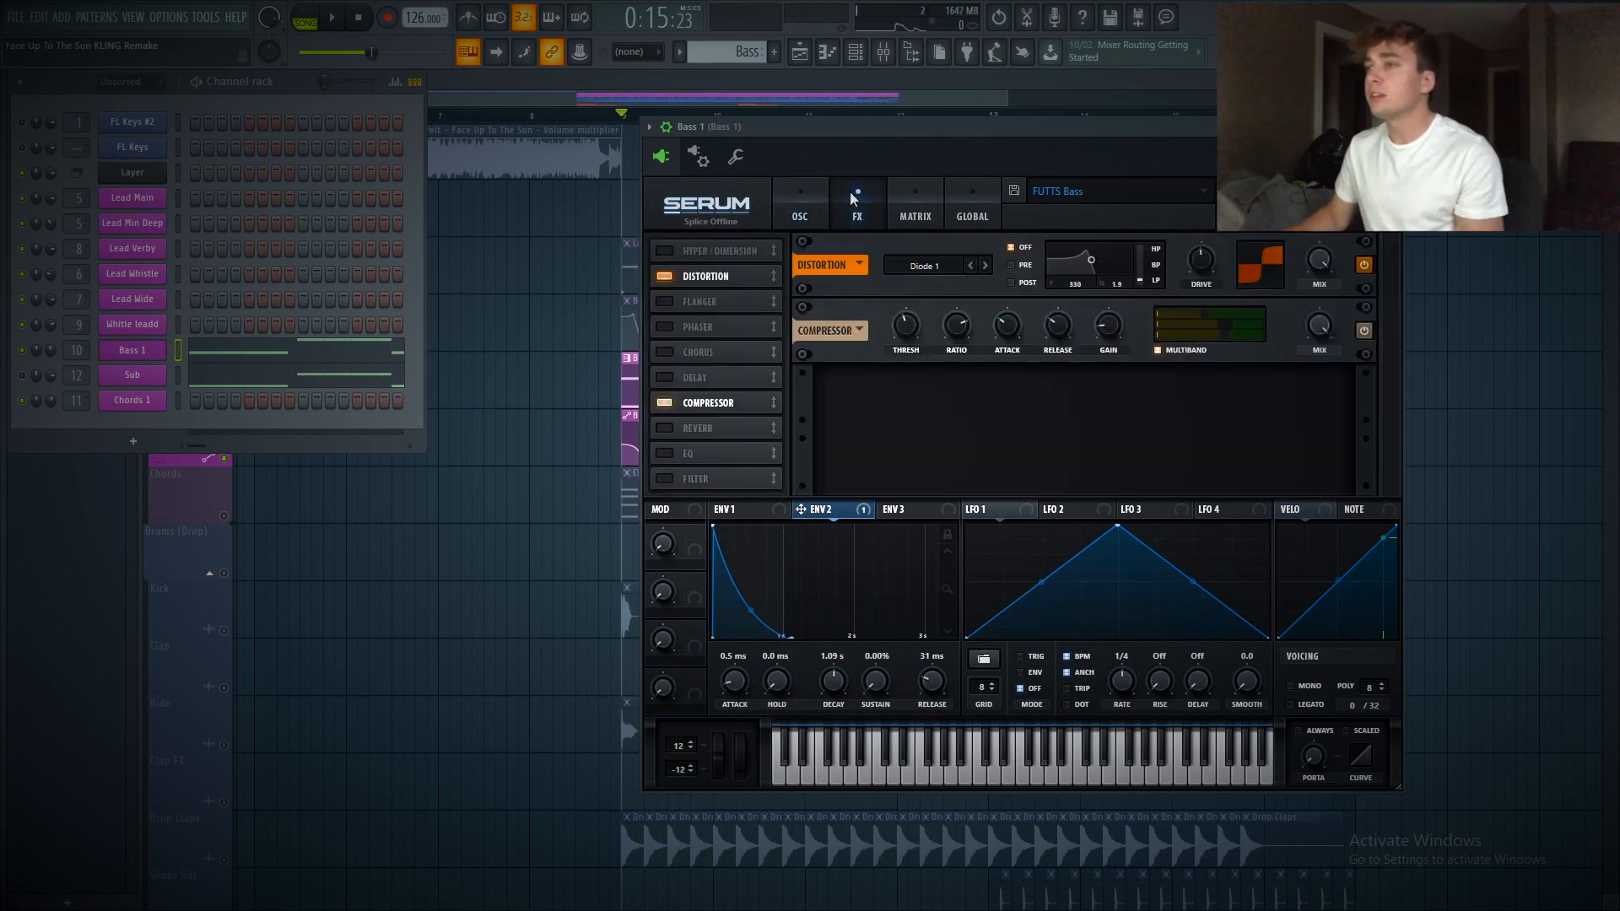
# Audition Bass 1 with its mixer effects bypassed, recheck its Serum oscillator page and close the plugin
pyautogui.doubleClick(75, 355)
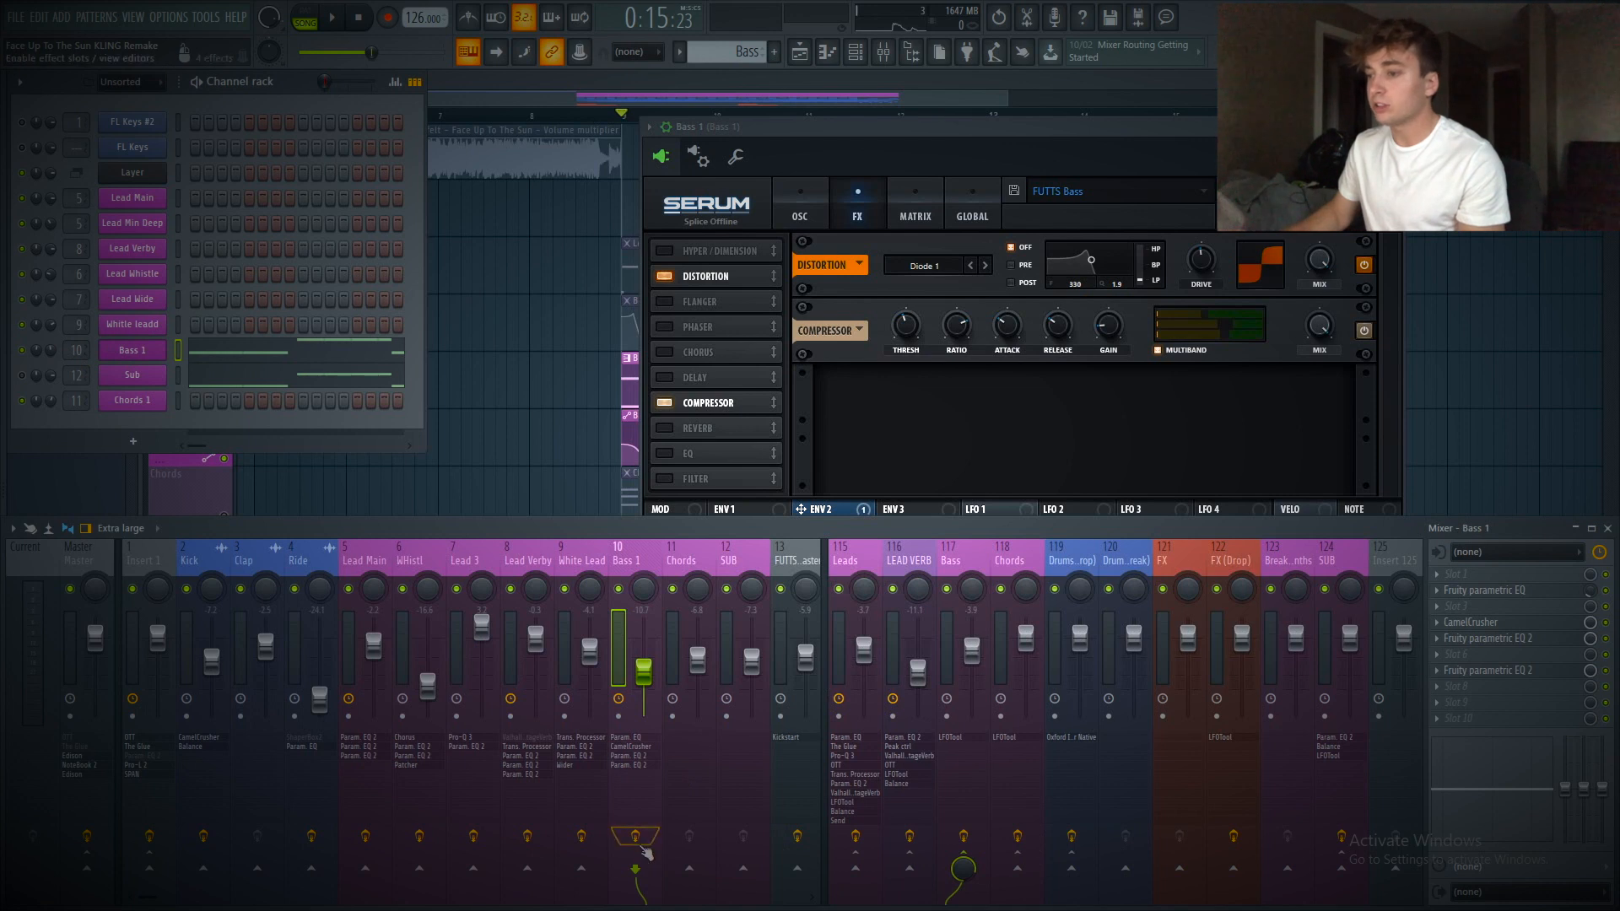
pyautogui.press('space')
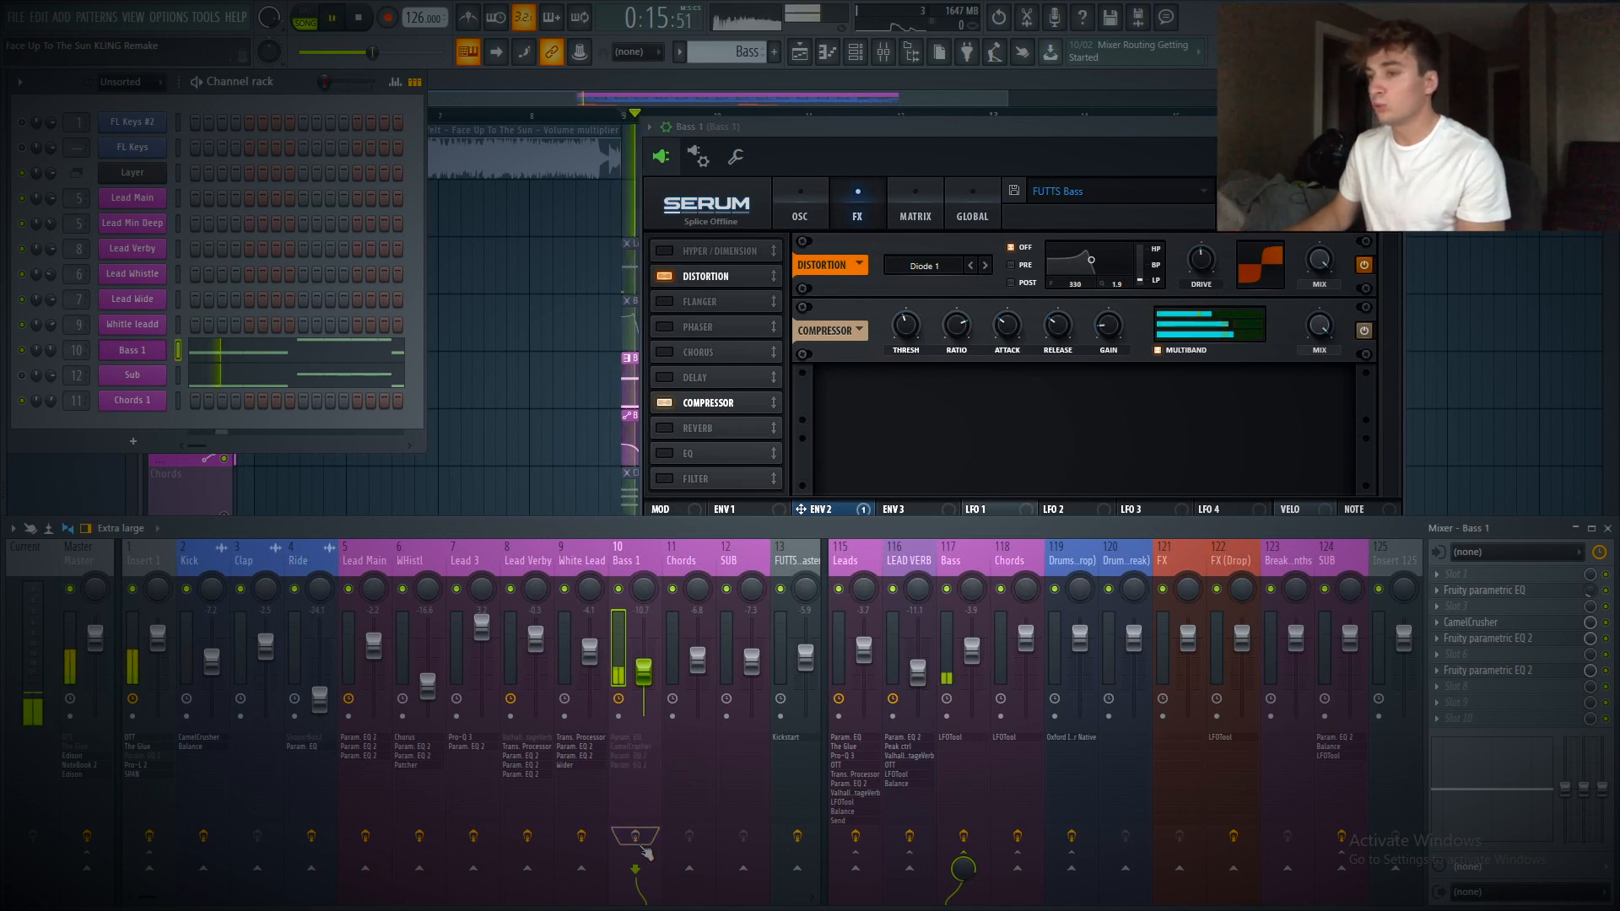
pyautogui.press('space')
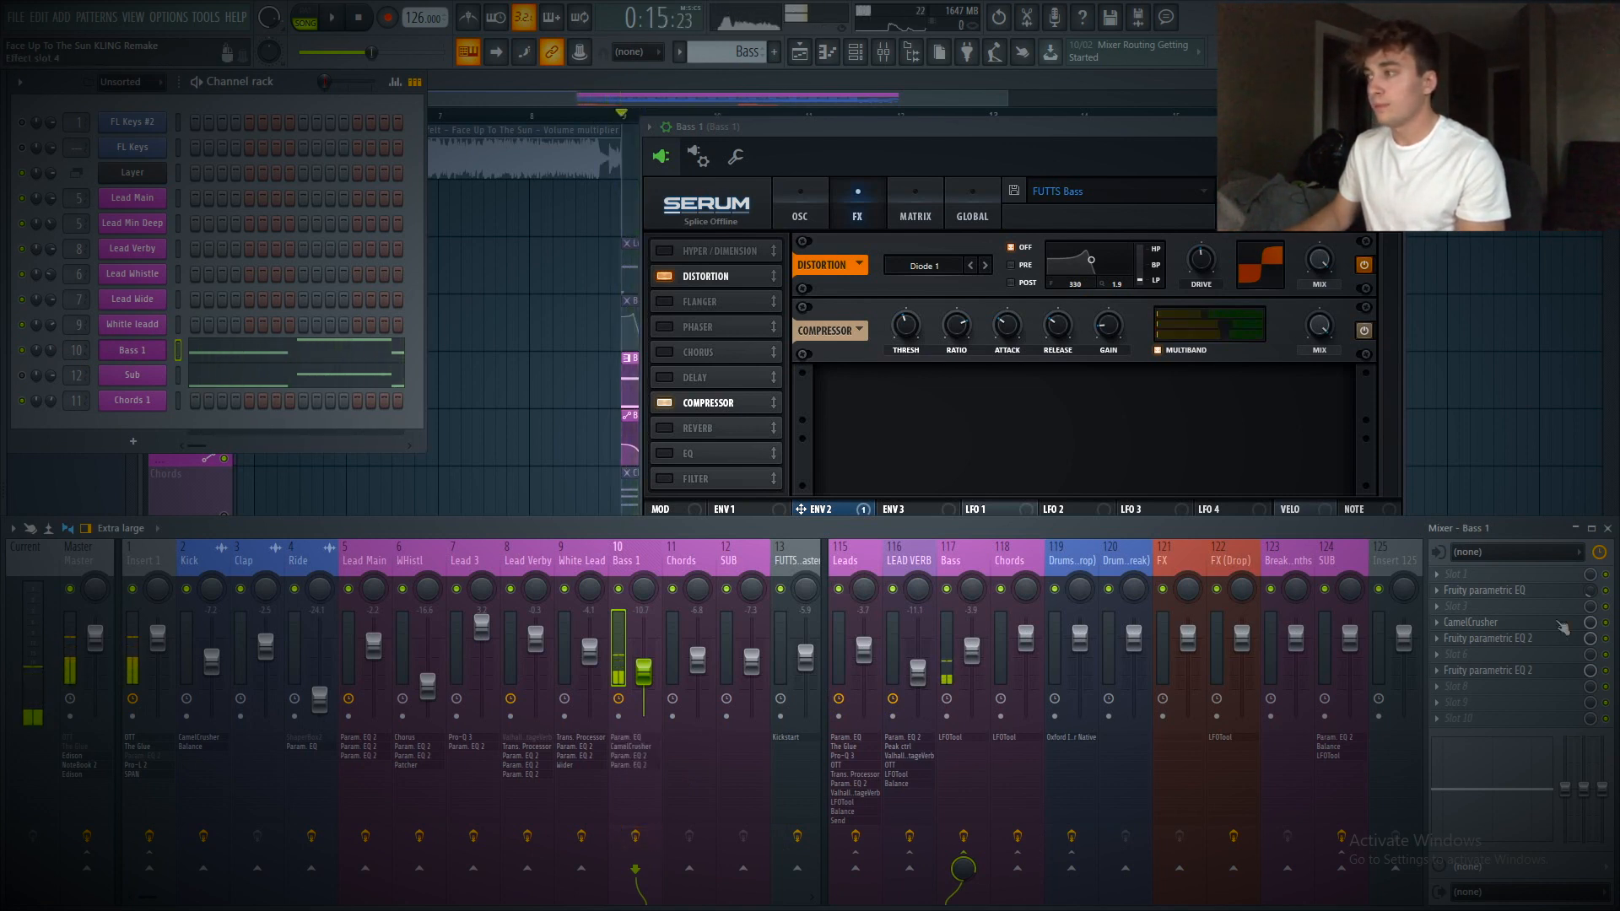
pyautogui.click(1606, 529)
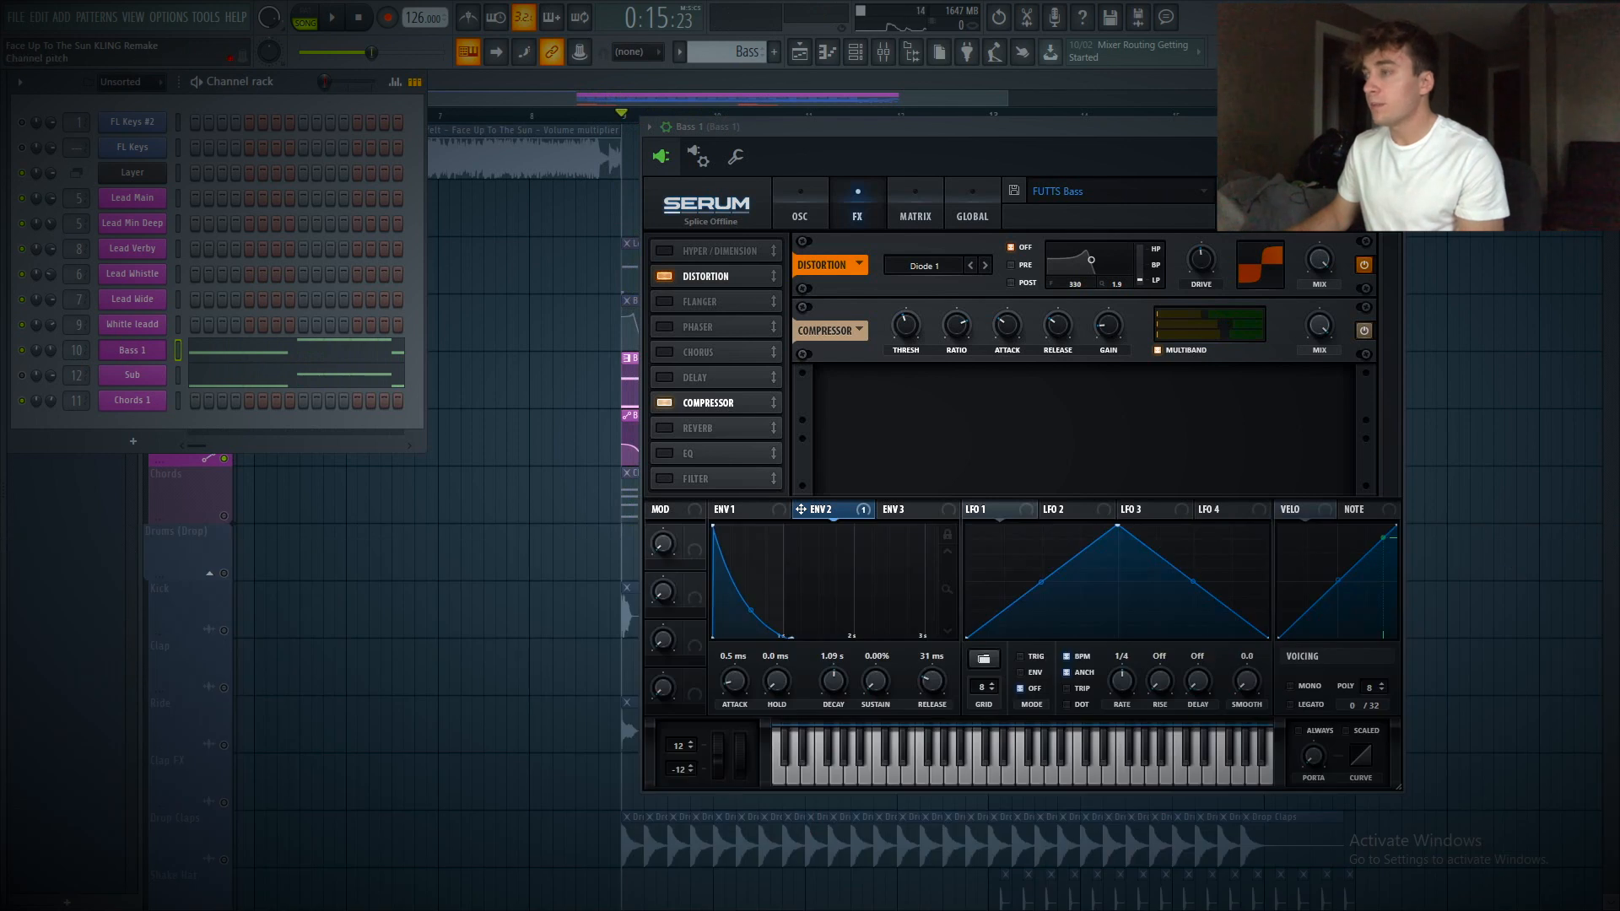
pyautogui.click(800, 211)
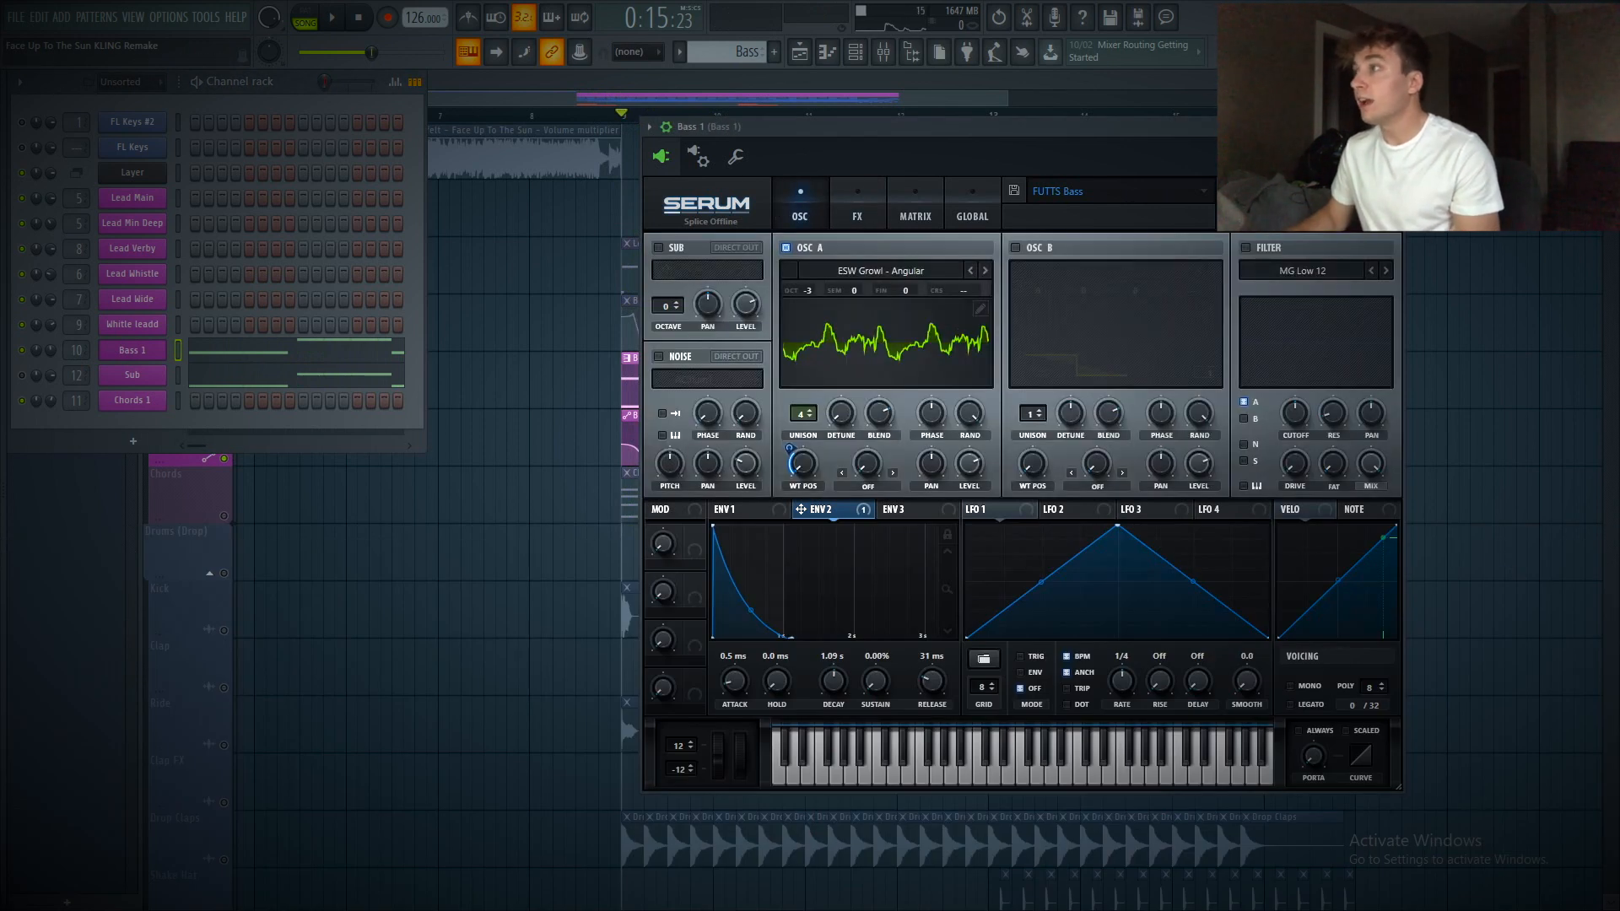
pyautogui.click(1390, 126)
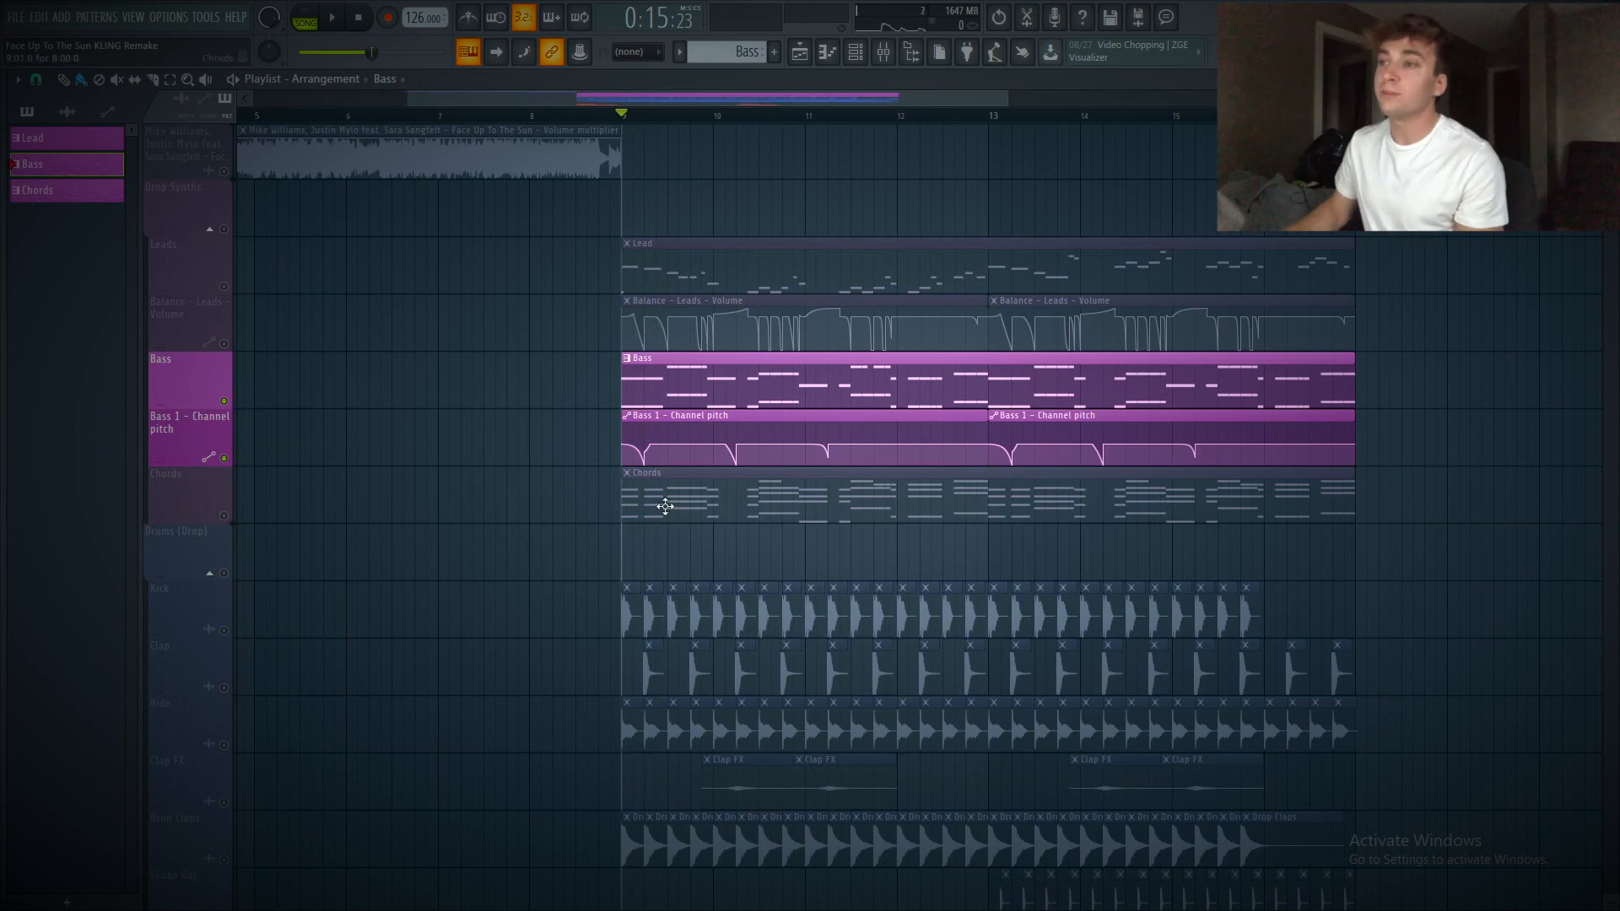
# Audition the Bass pattern with its Bass 1 channel pitch automation and bring the channel rack back up
pyautogui.press('space')
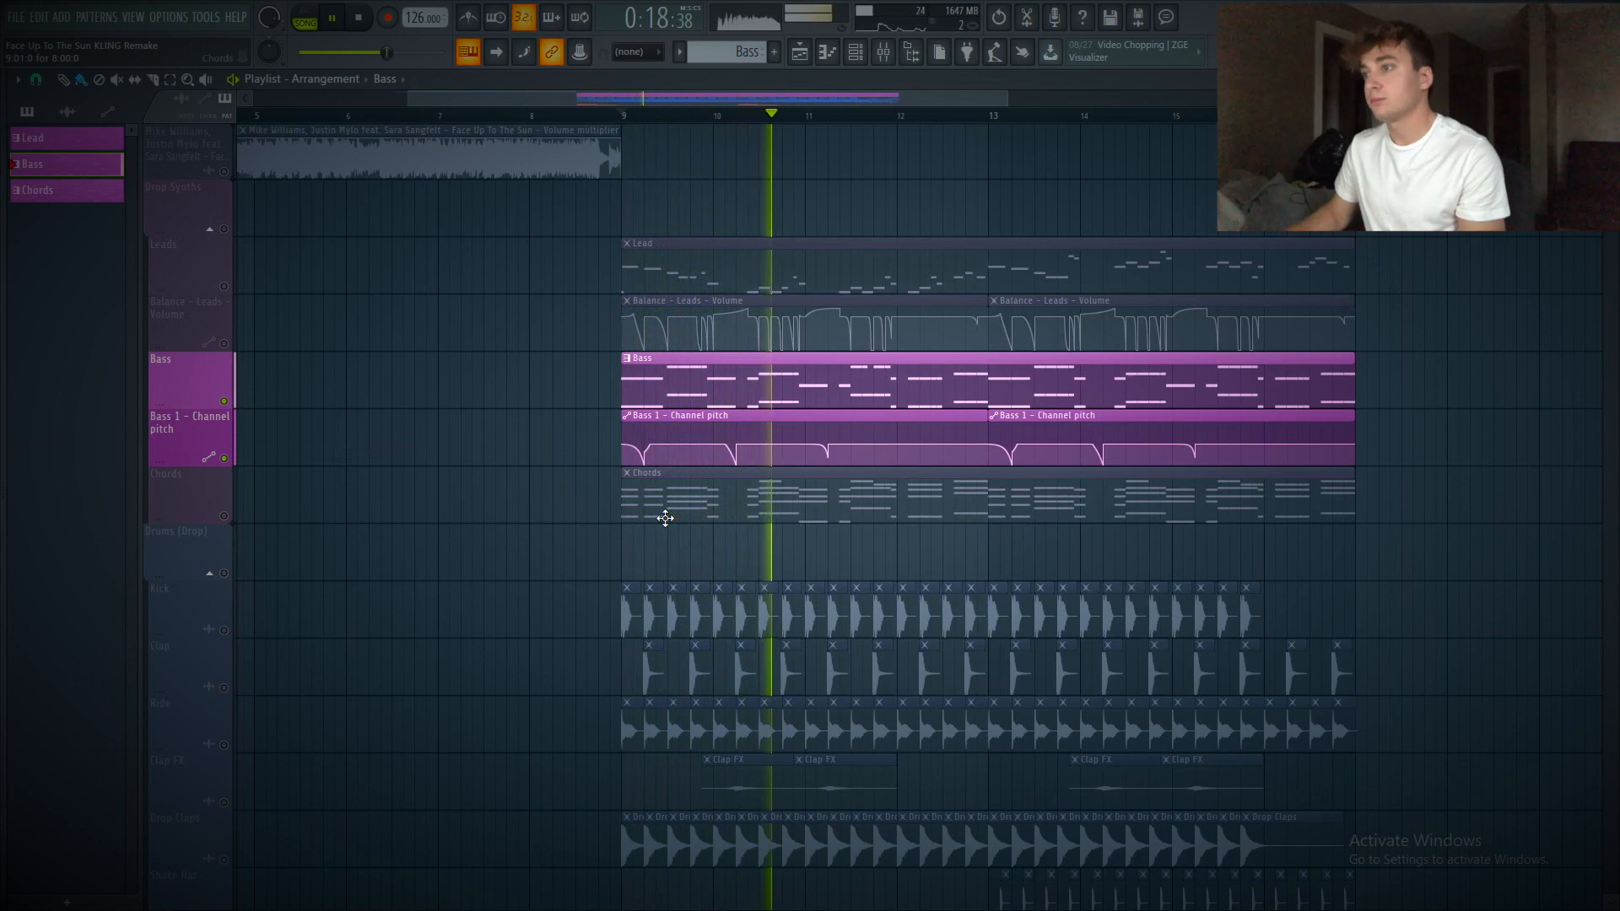
pyautogui.press('space')
pyautogui.press('F6')
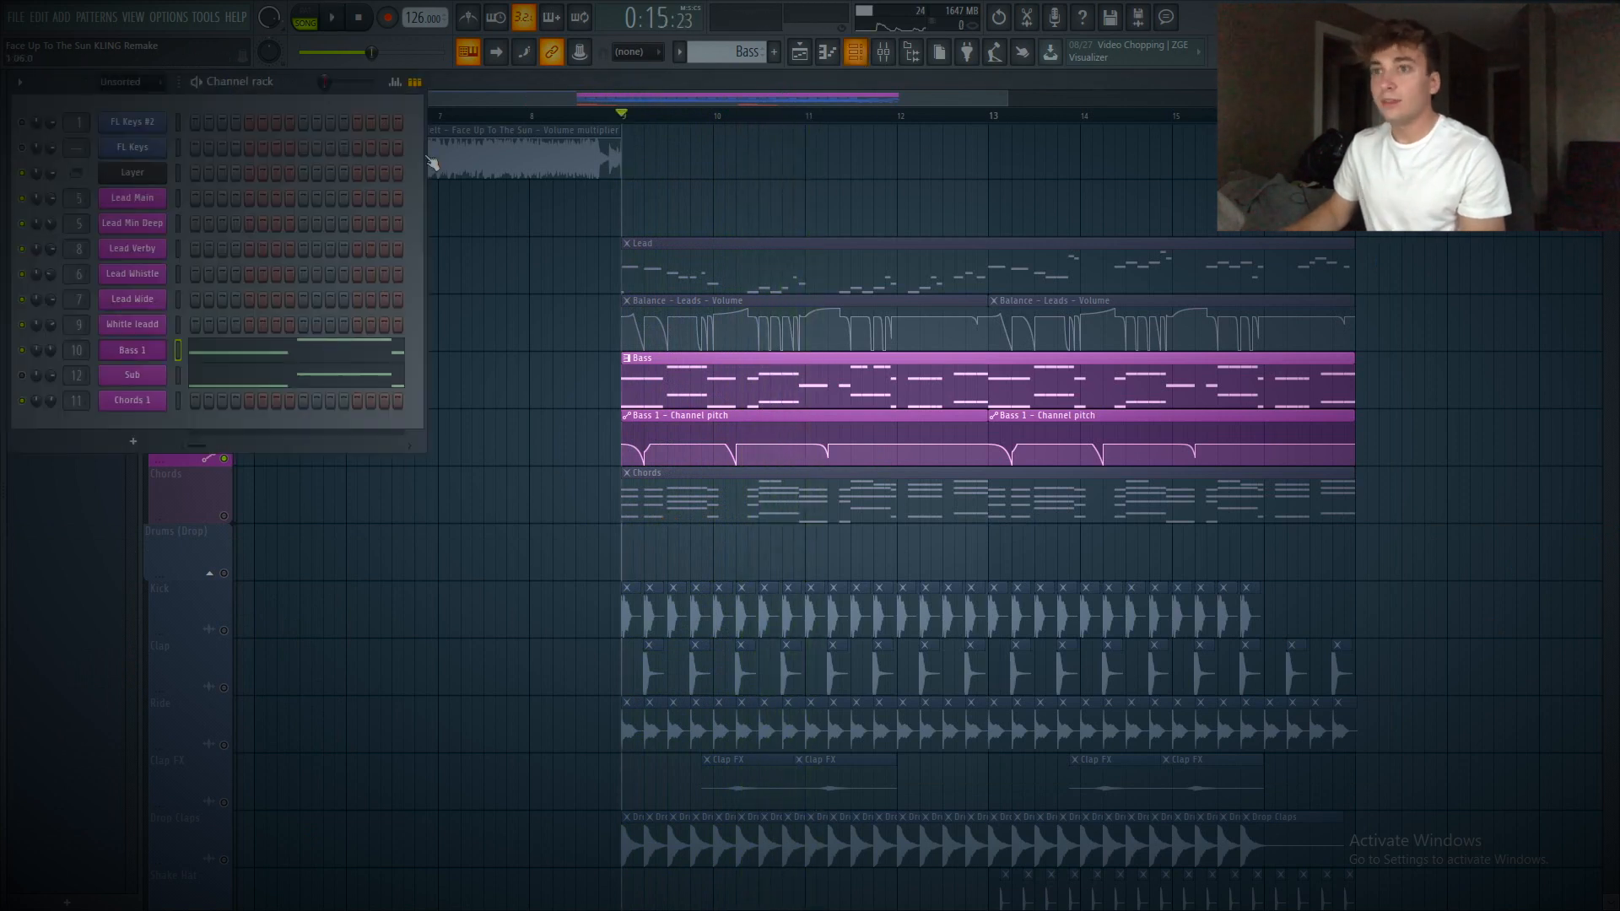
# Check the Sub channel in the channel rack and open the Chords 1 Serum instance
pyautogui.click(131, 374)
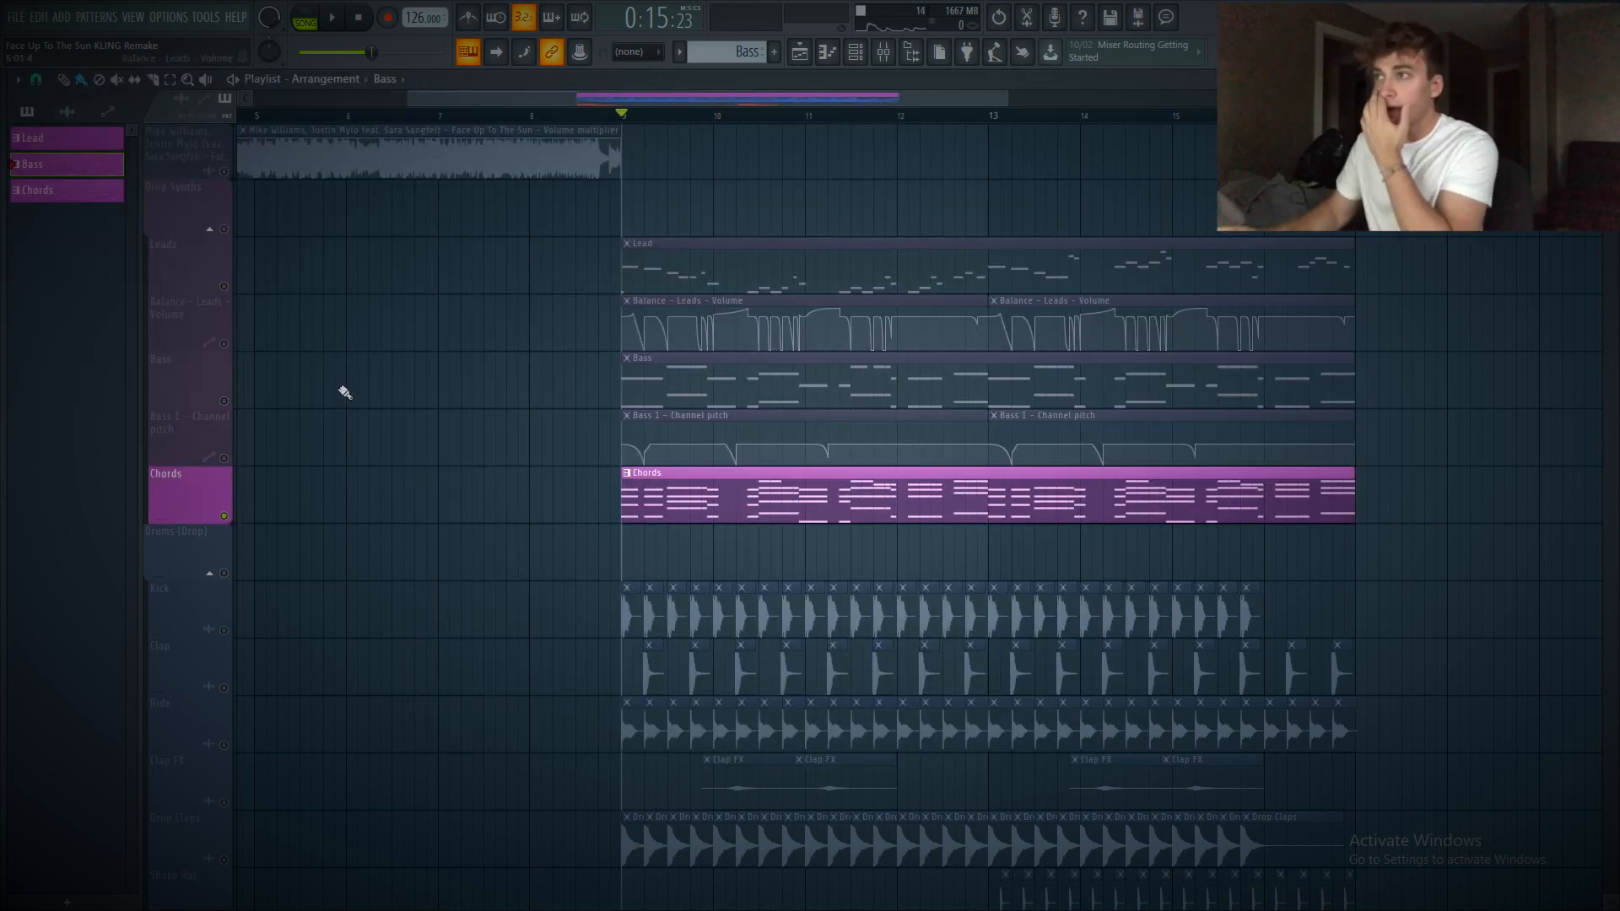
pyautogui.click(854, 51)
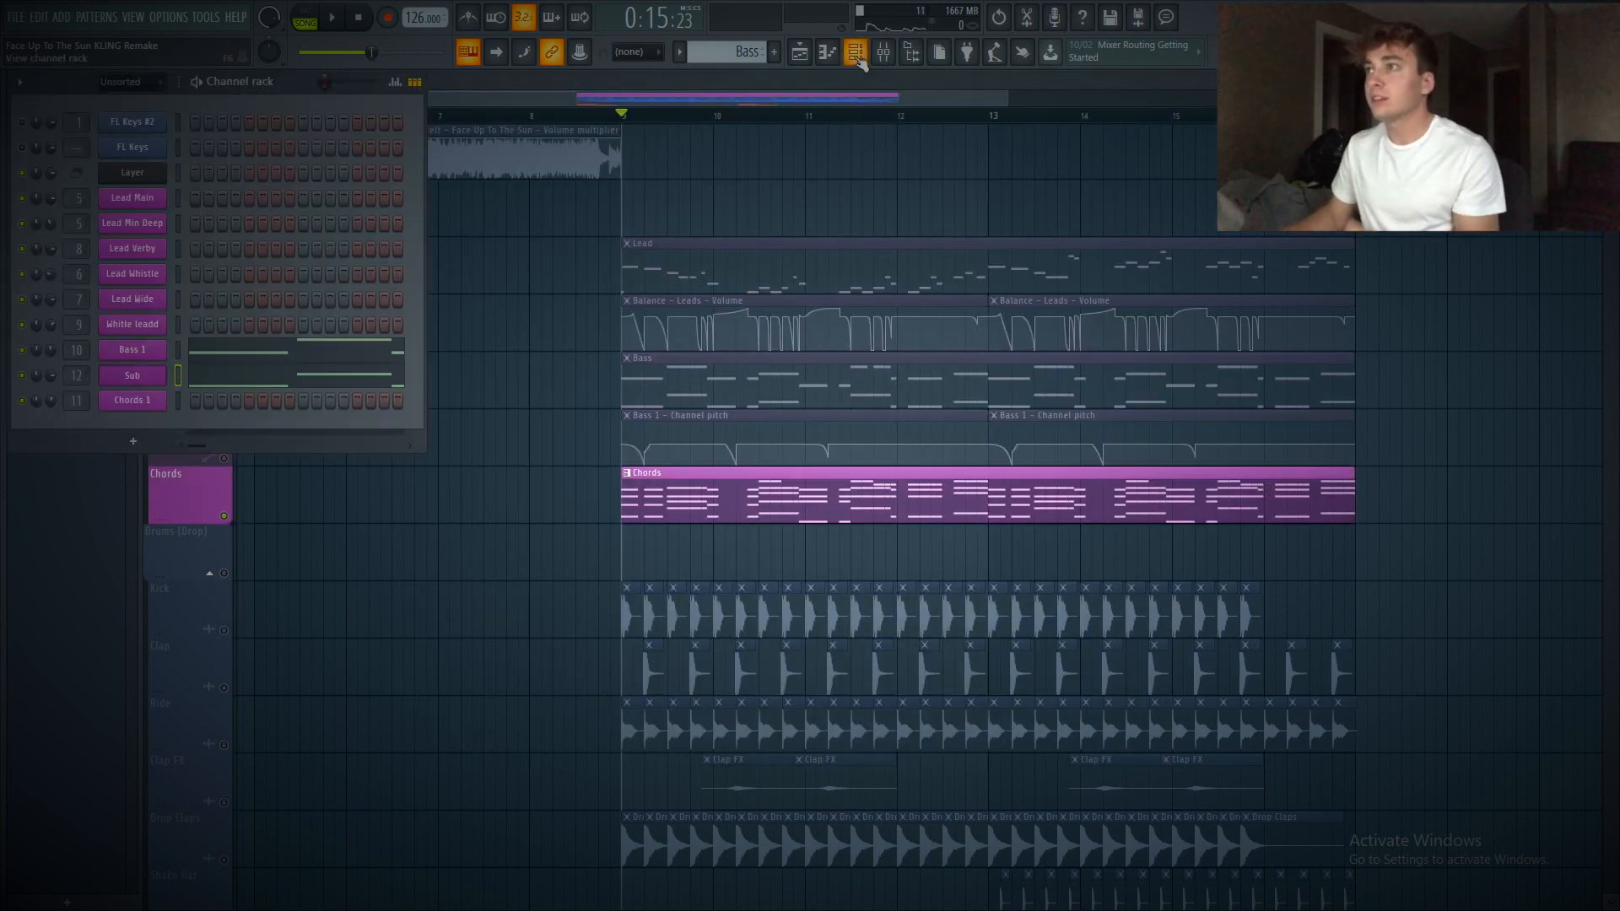
pyautogui.click(135, 401)
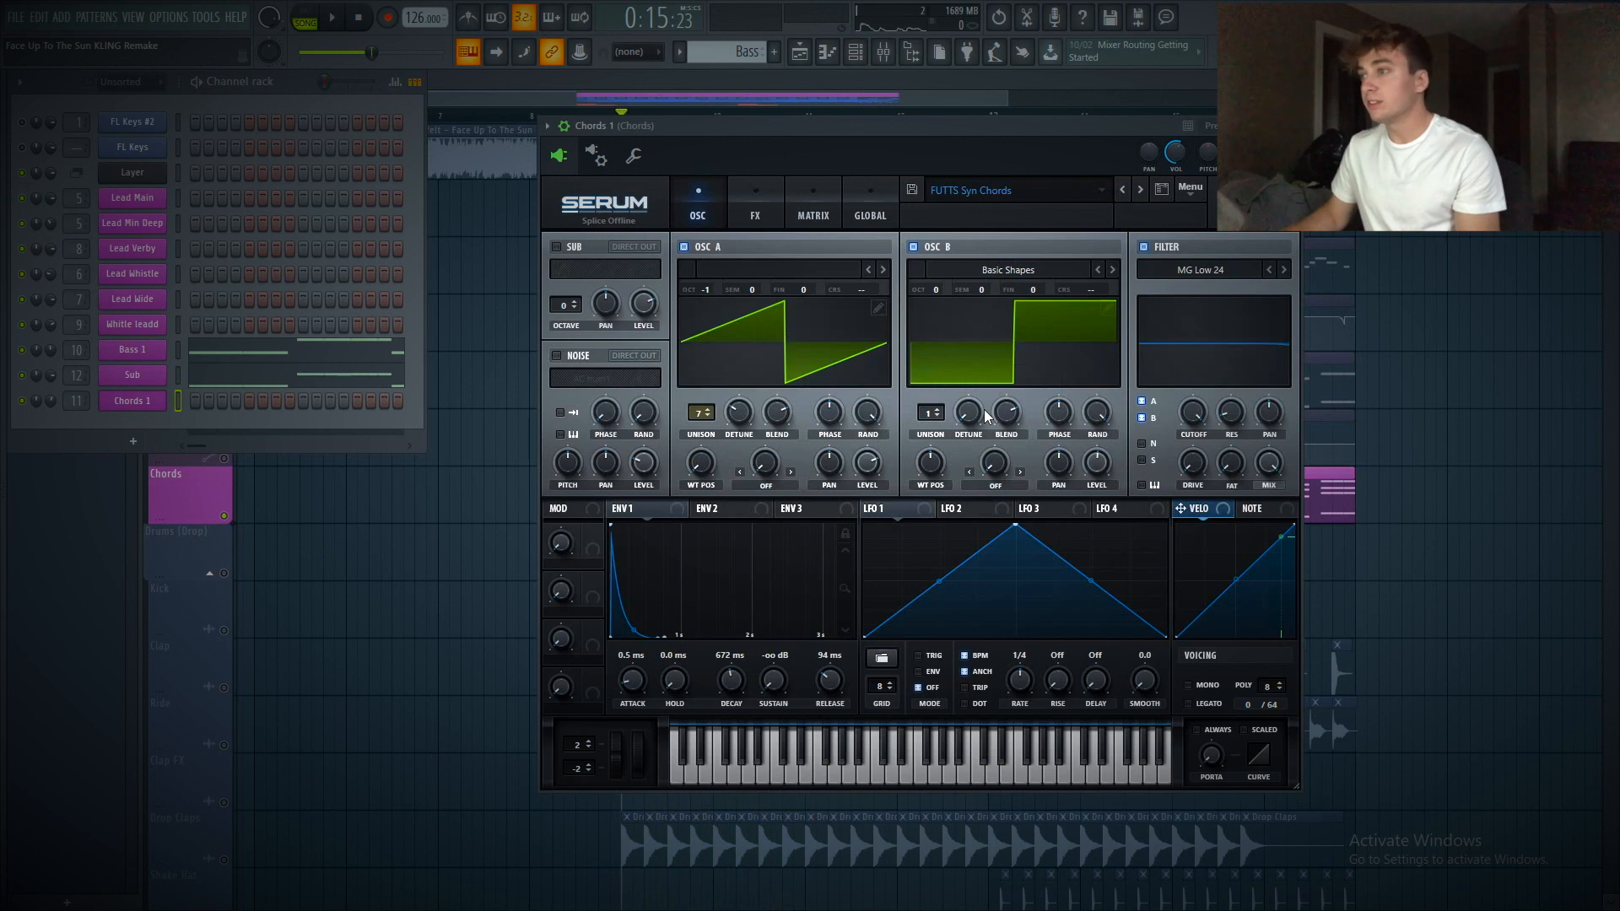
# Audition the Chords pattern and review Chords 1's Serum effects along with its Chords mixer track and bus
pyautogui.press('space')
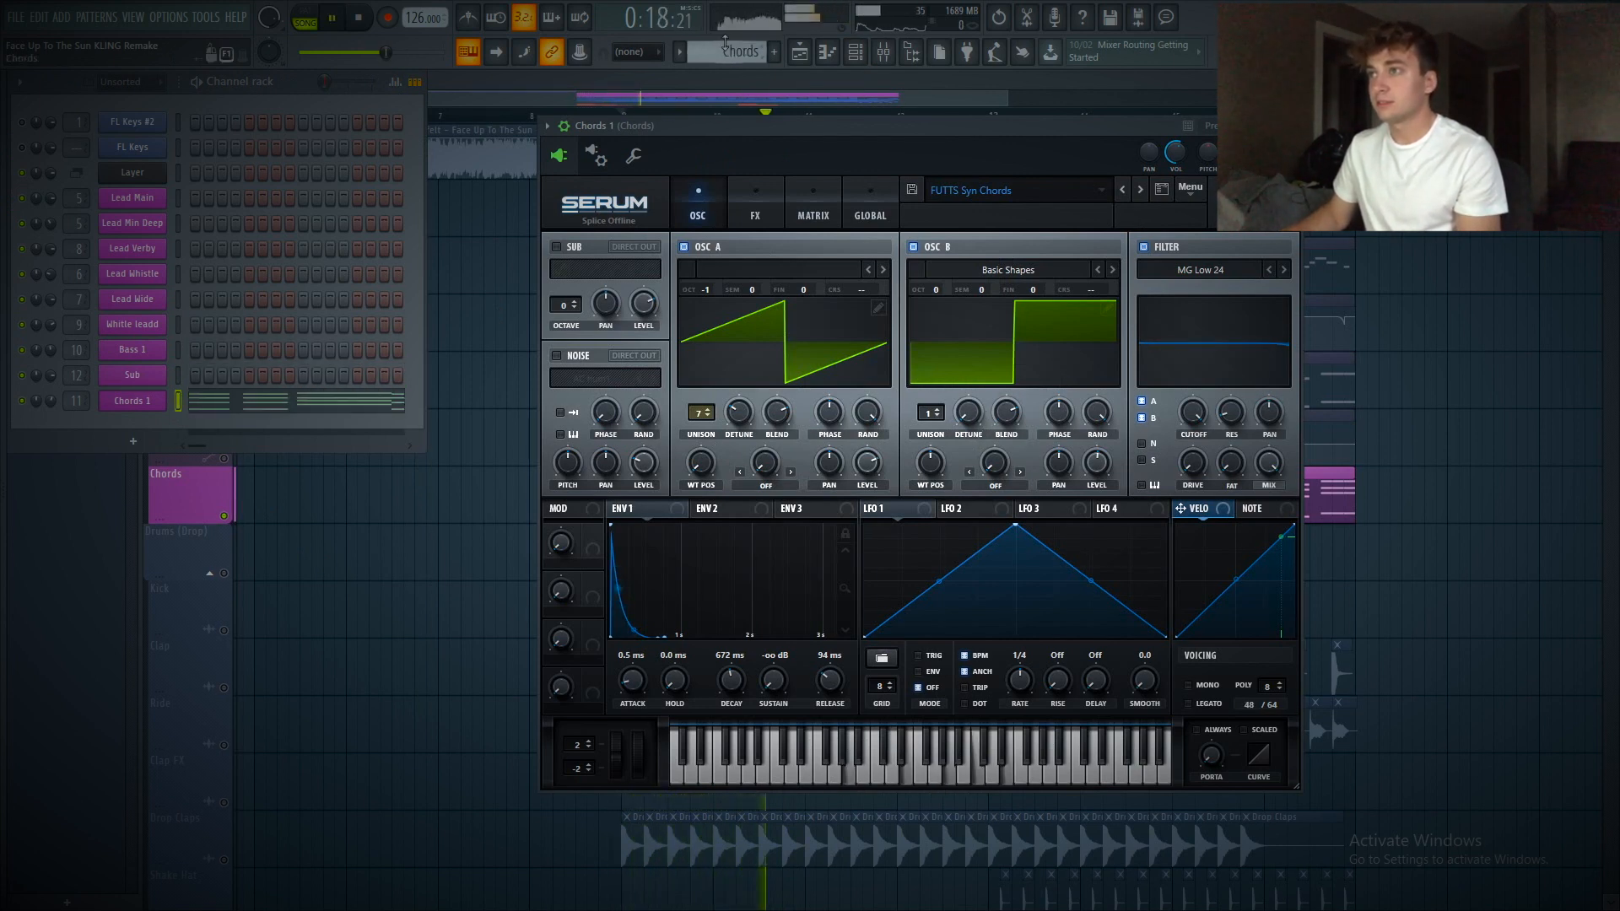
pyautogui.press('space')
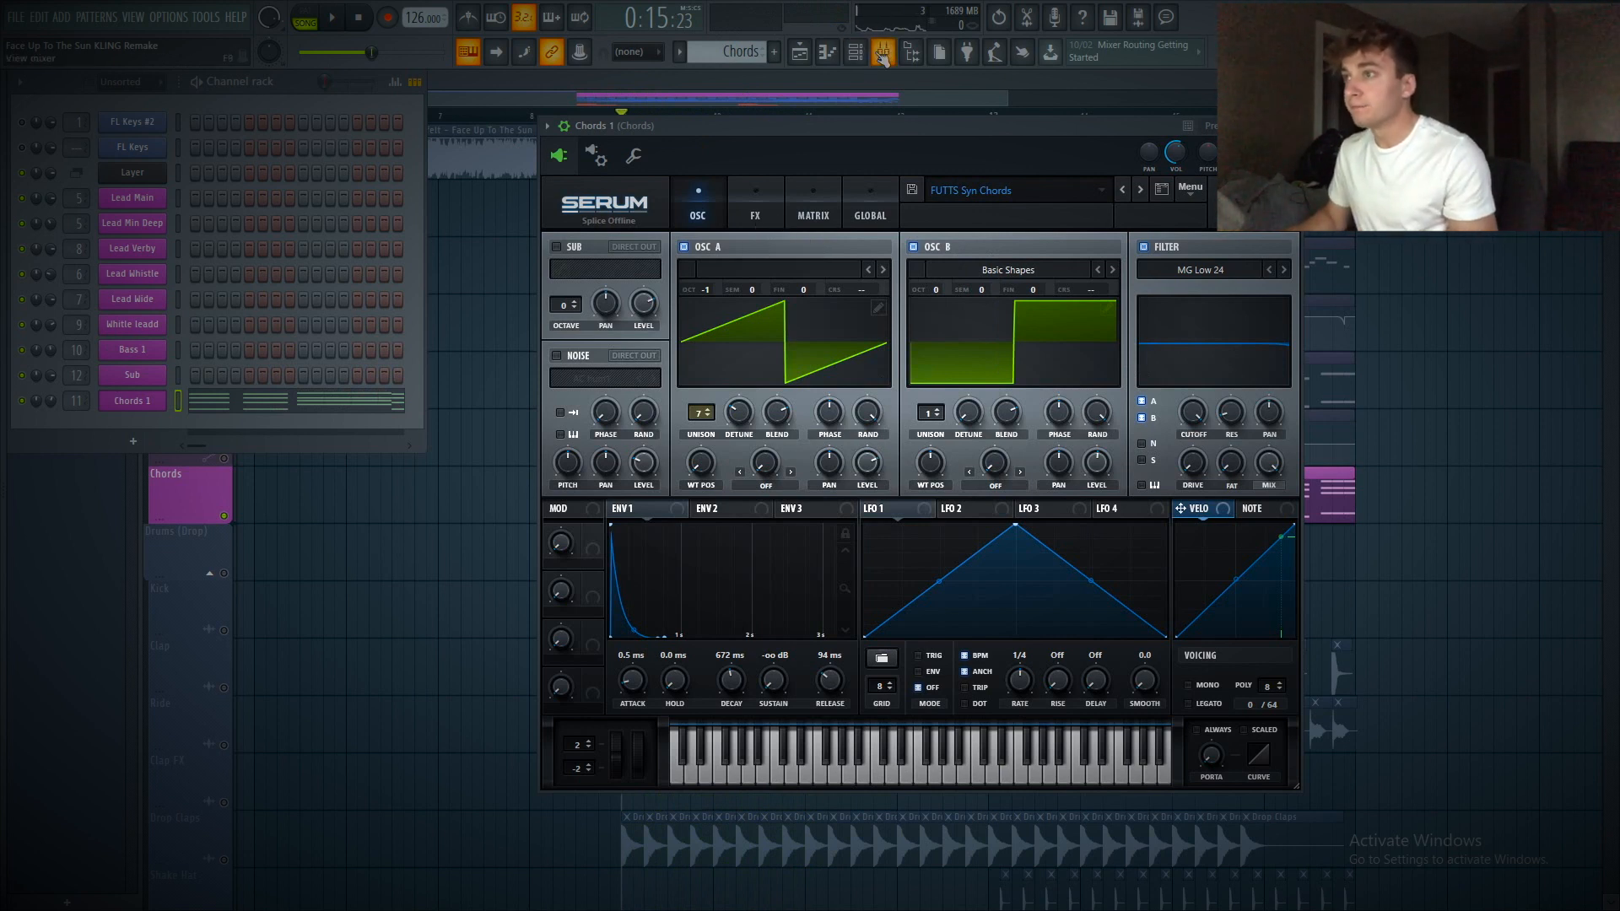
pyautogui.click(740, 201)
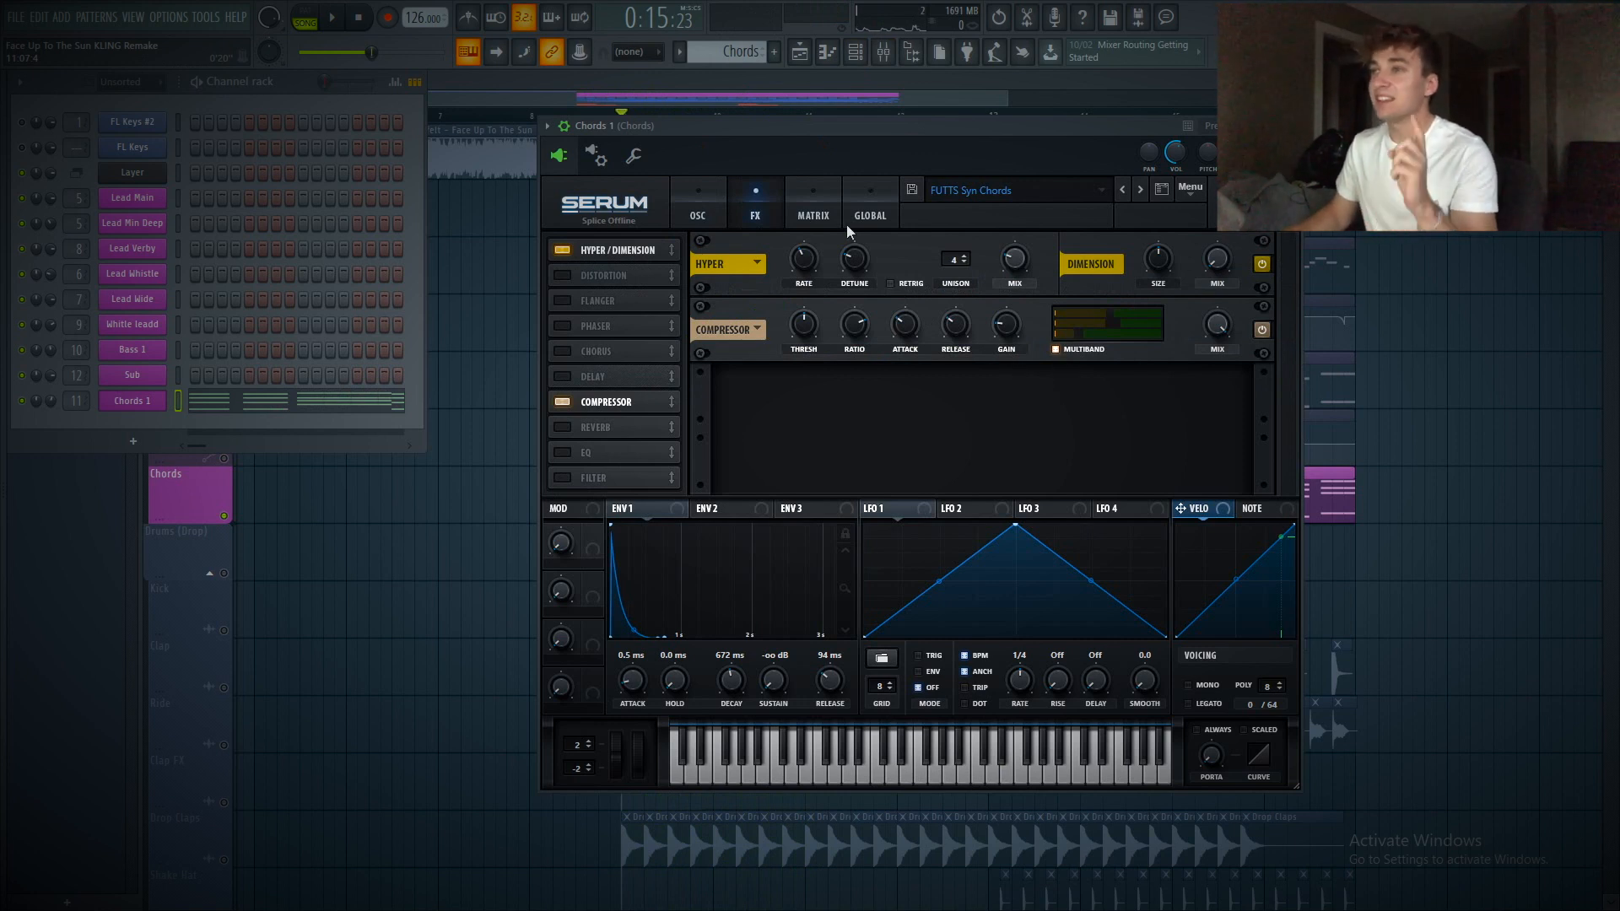
pyautogui.doubleClick(77, 399)
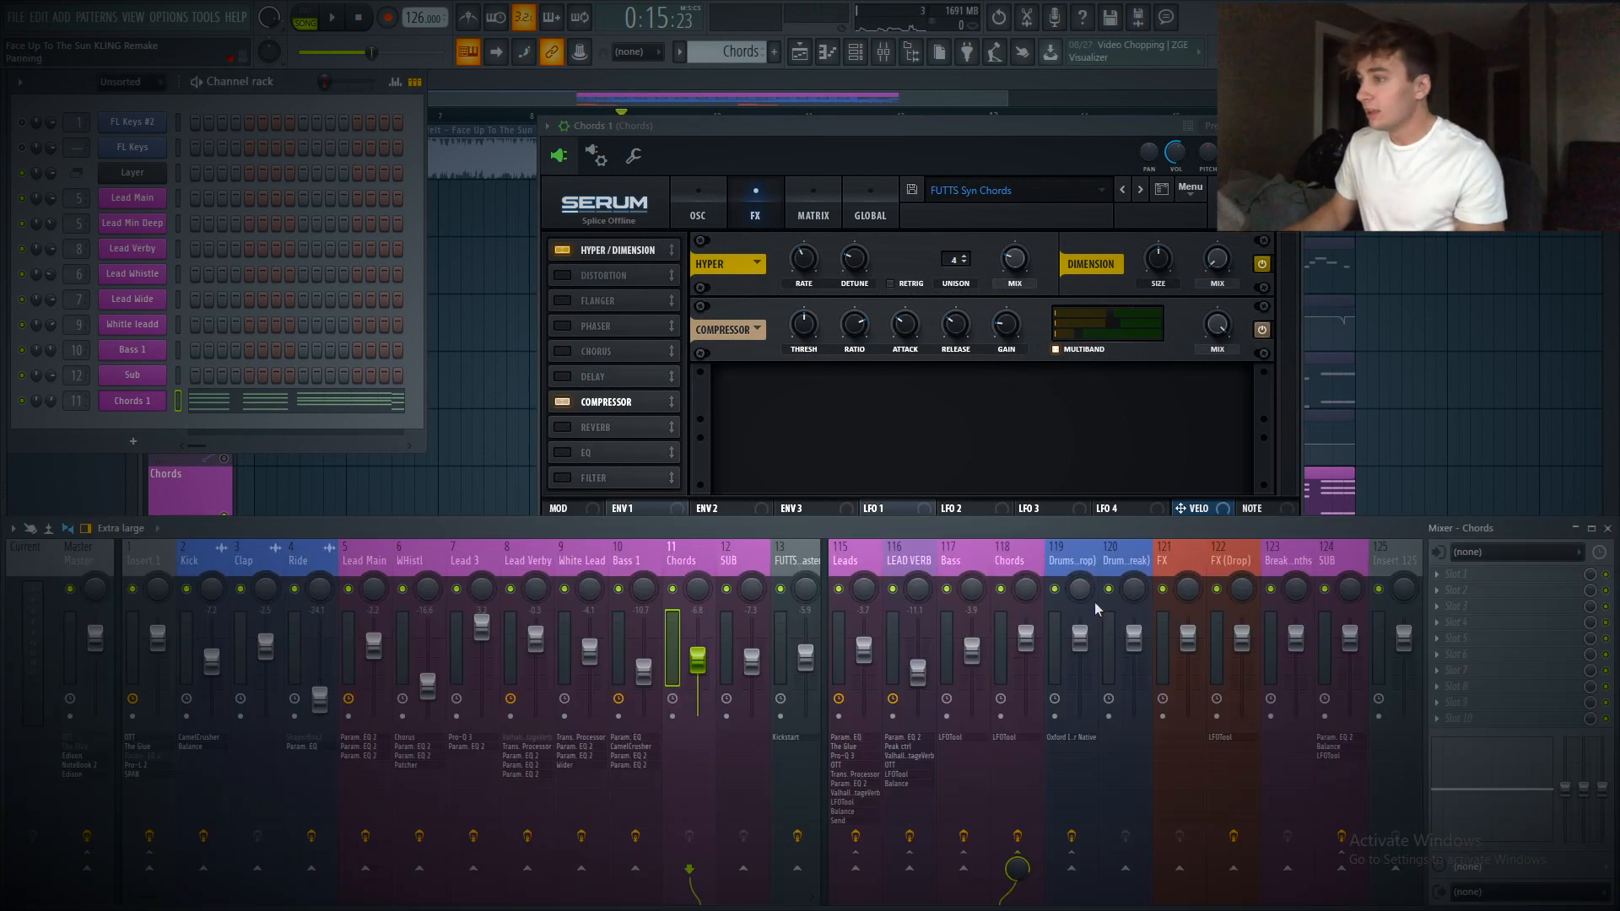
pyautogui.click(1025, 553)
pyautogui.click(677, 559)
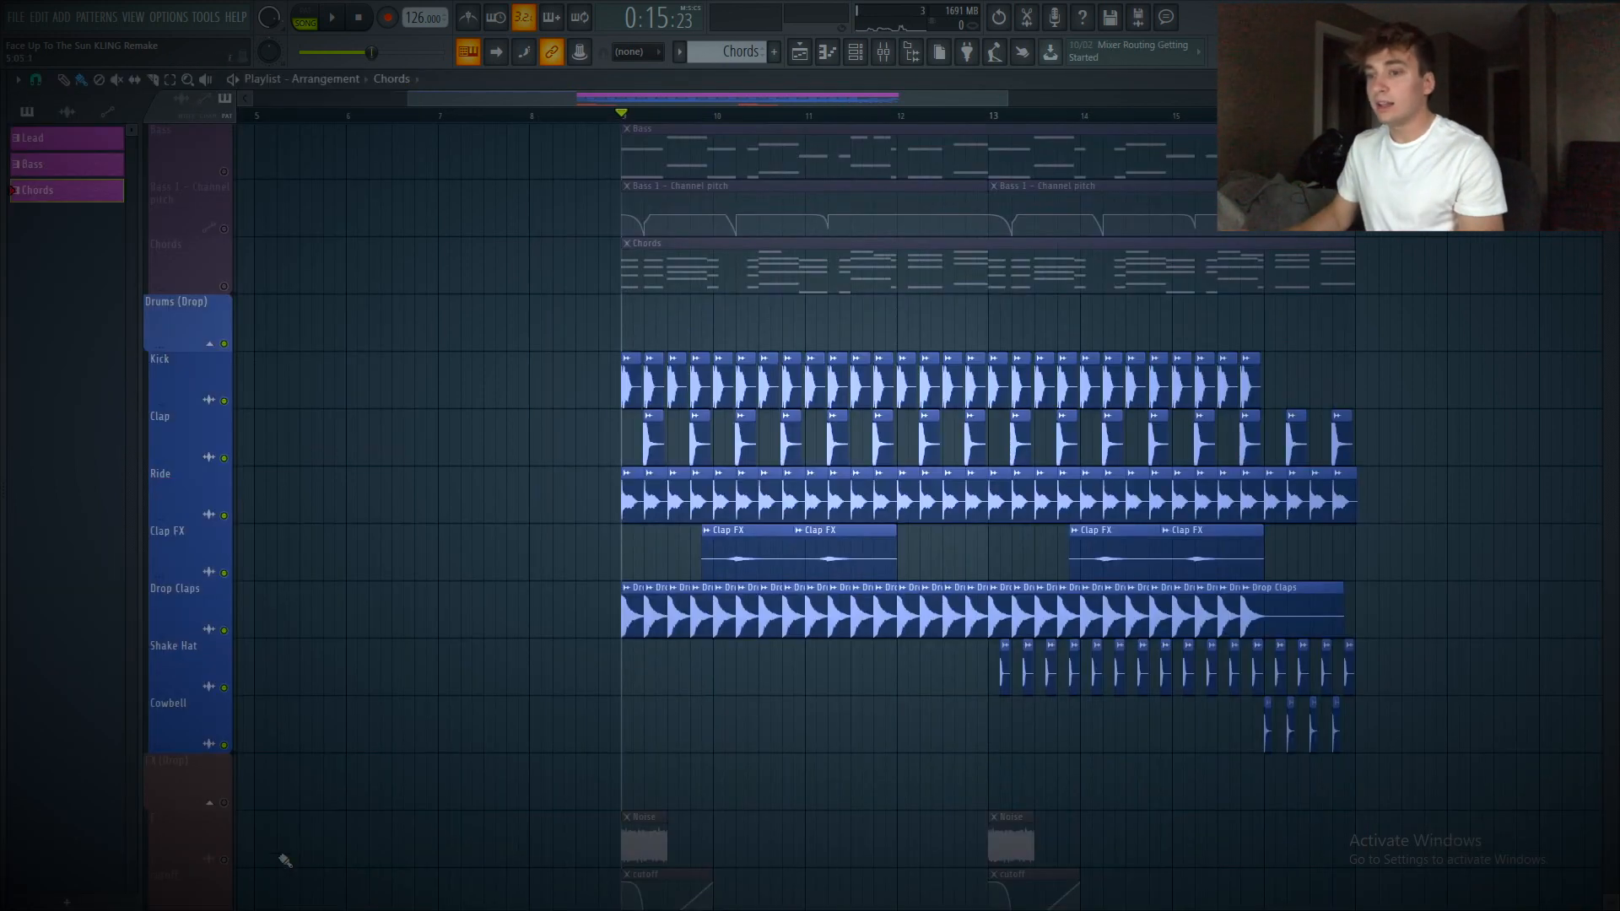
# Audition the drop drums together with the Noise clips and their cutoff automation, and return the playhead to bar 9
pyautogui.click(226, 862)
pyautogui.scroll(-1, 229, 863)
pyautogui.click(225, 860)
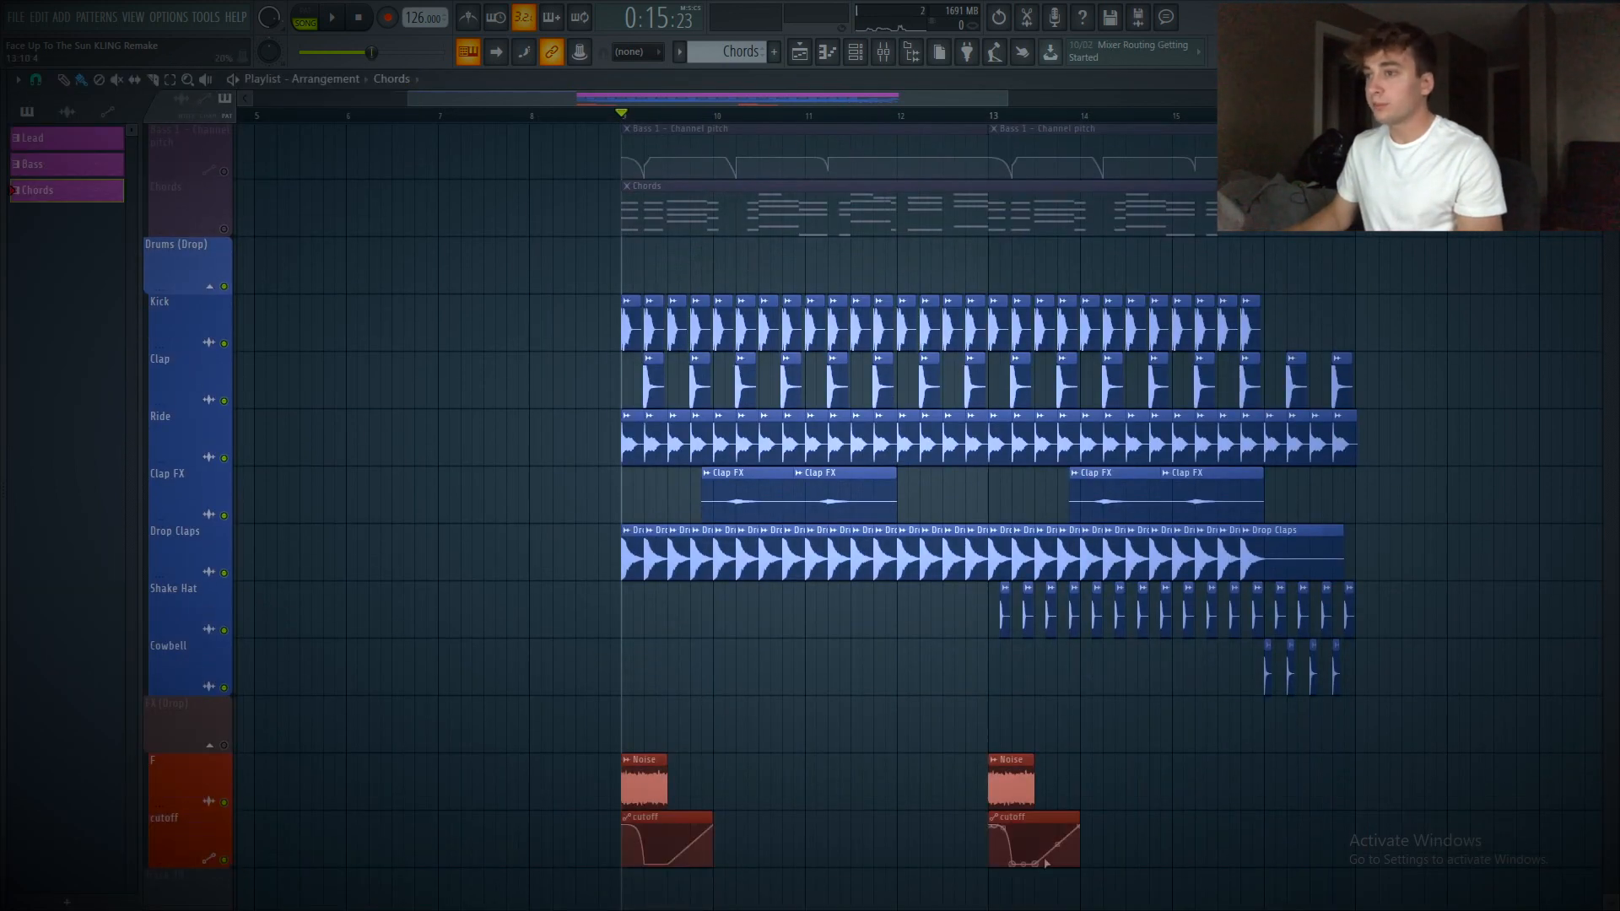
pyautogui.press('space')
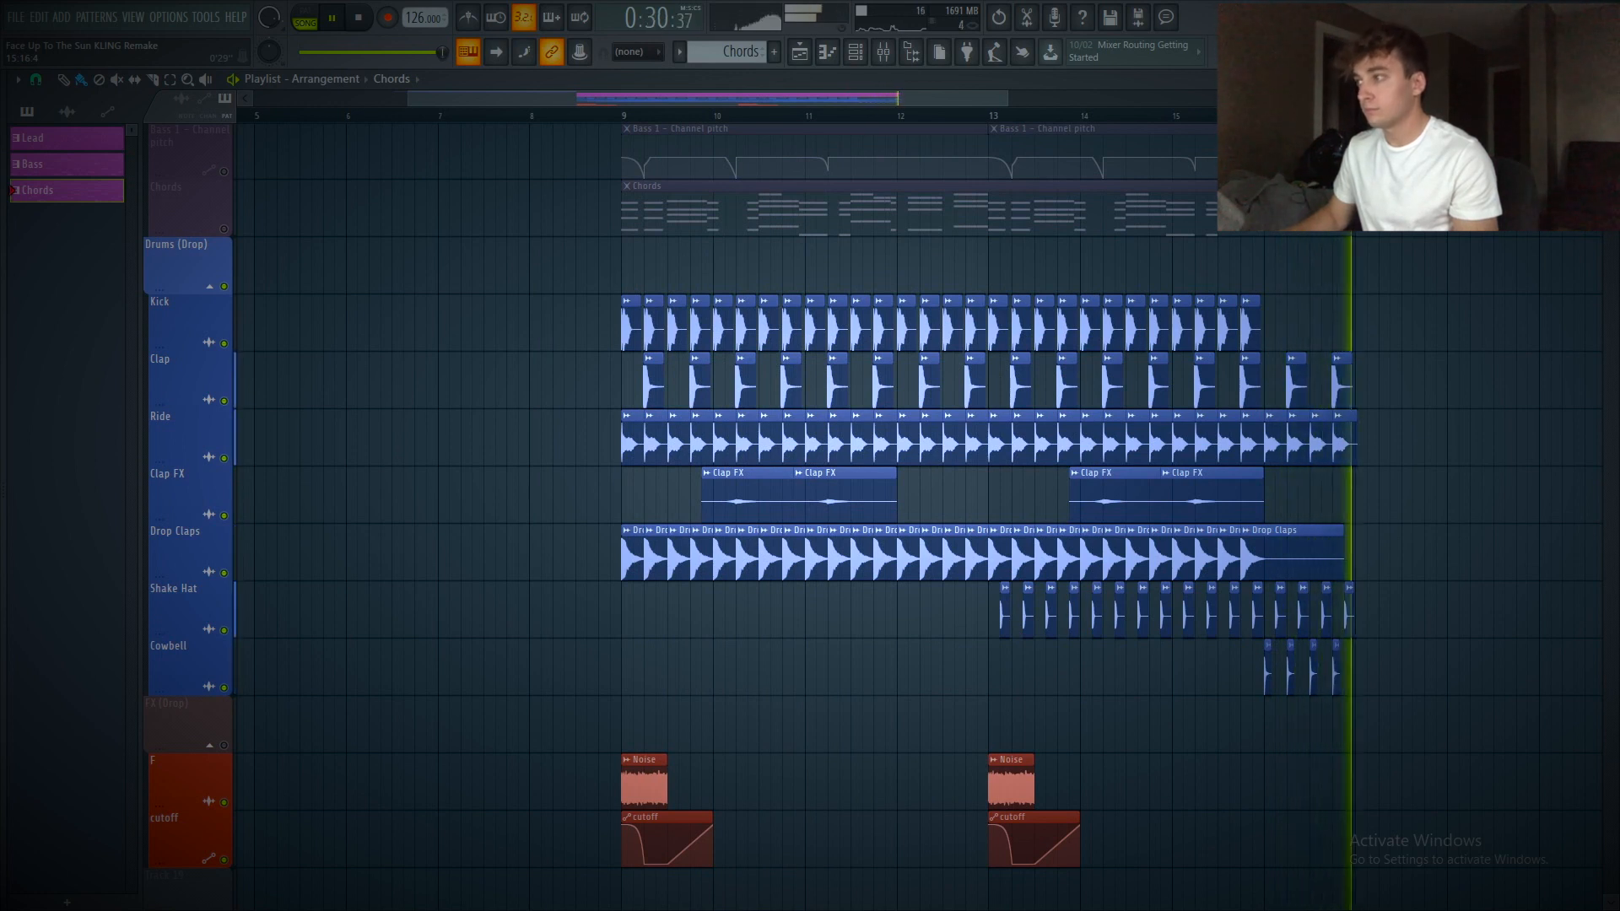
pyautogui.press('space')
pyautogui.click(629, 115)
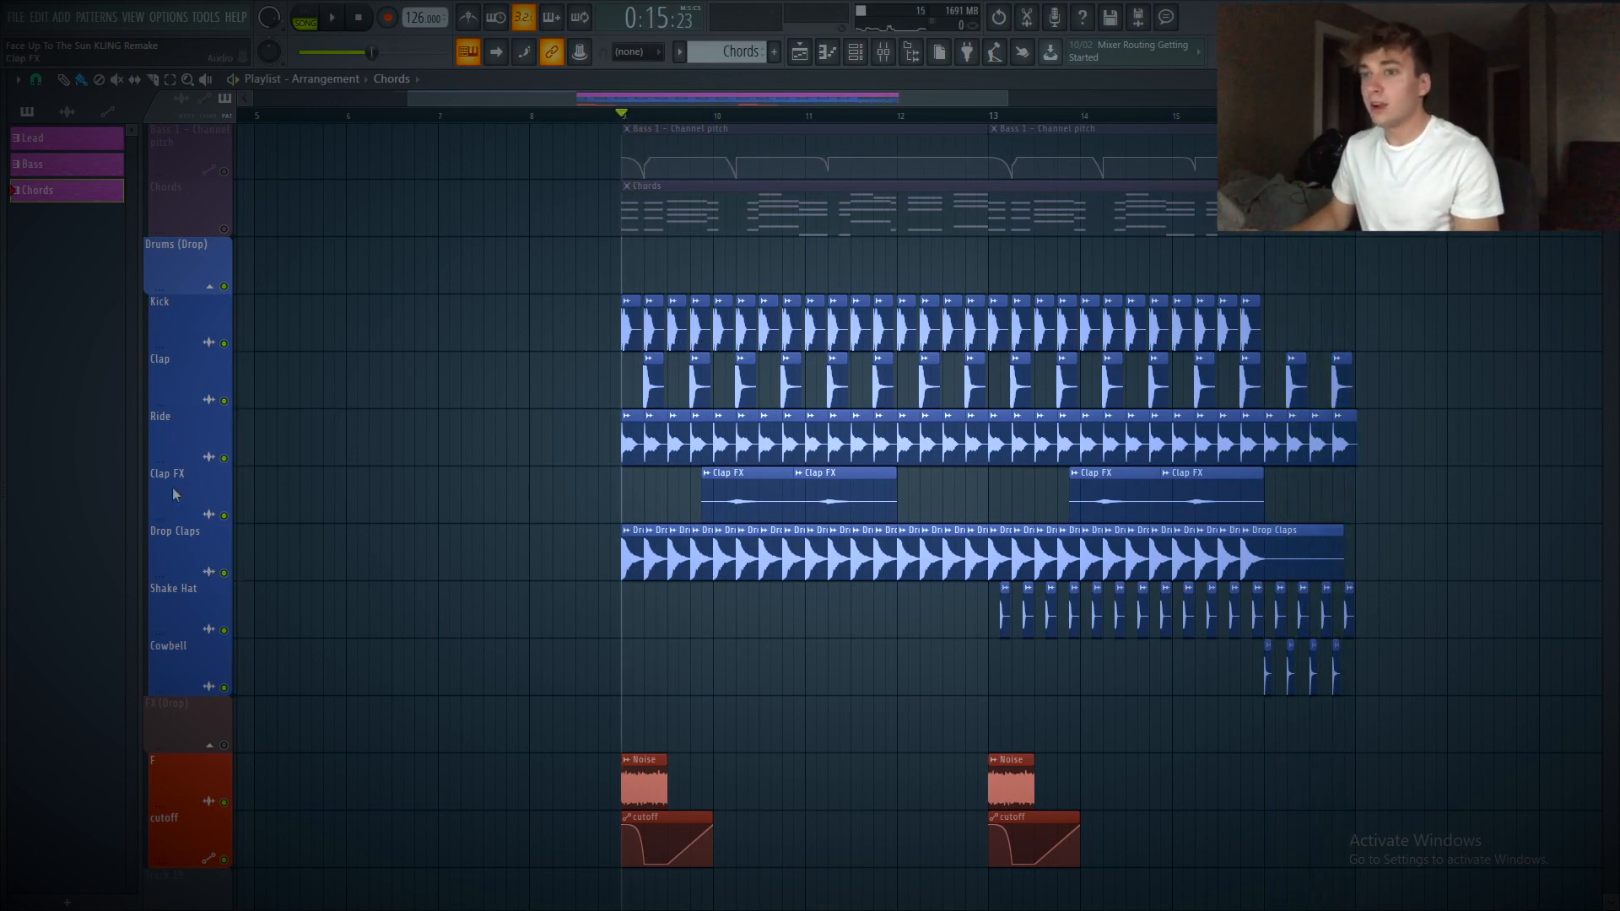
# Solo the Clap FX track, audition it from around bar 10 and unsolo it
pyautogui.keyDown('ctrl'); pyautogui.click(224, 516); pyautogui.keyUp('ctrl')
pyautogui.click(711, 115)
pyautogui.press('space')
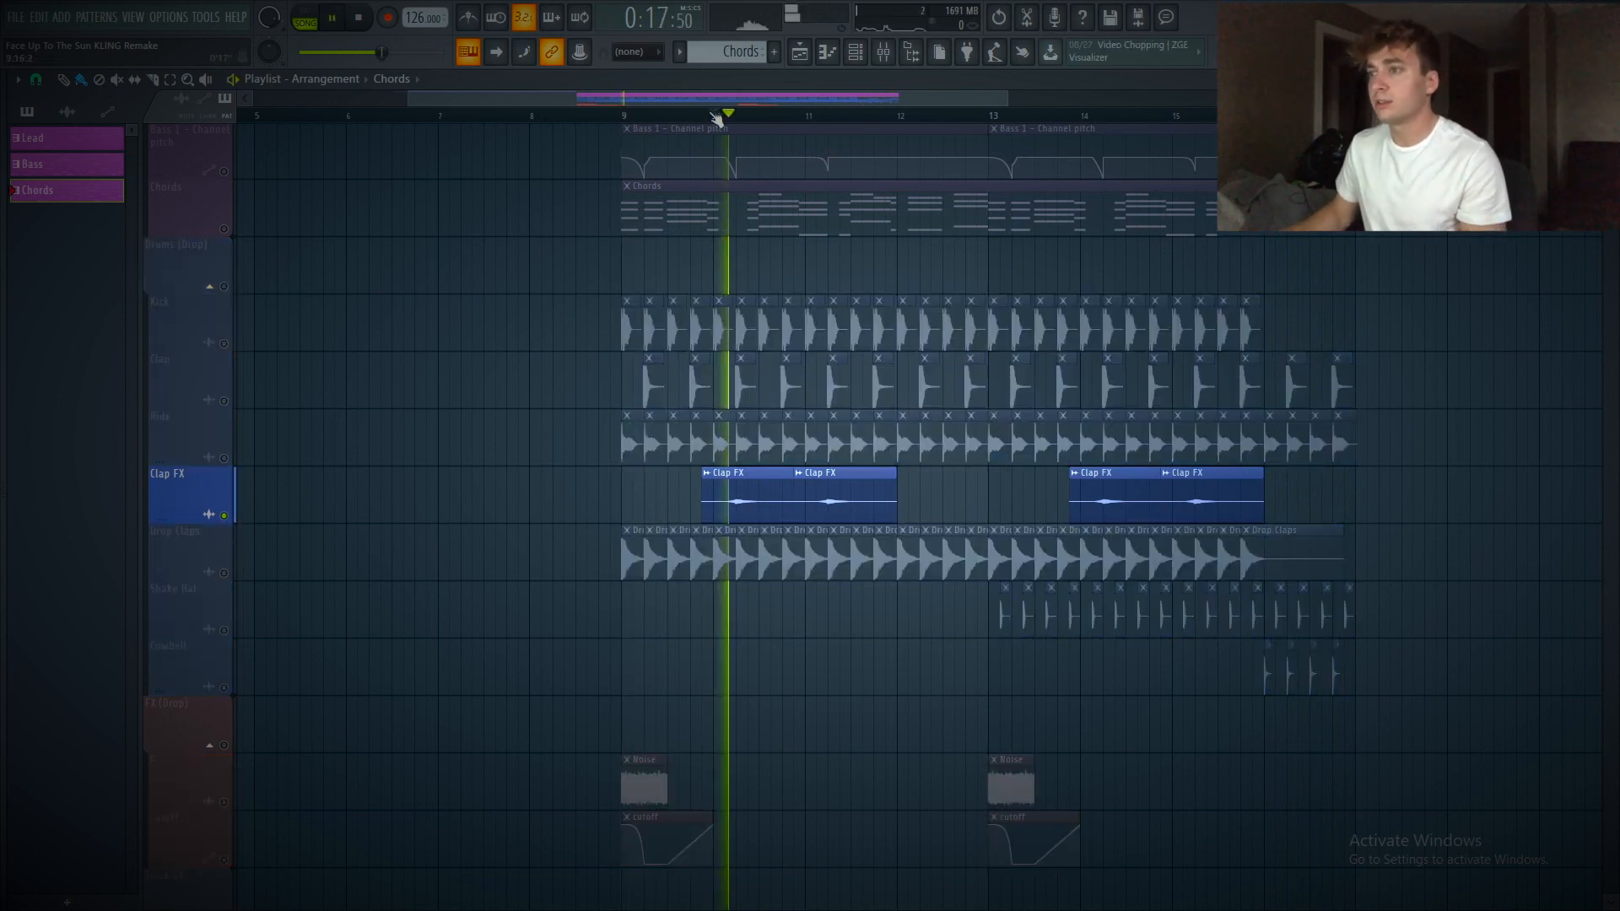
pyautogui.press('space')
pyautogui.keyDown('ctrl'); pyautogui.click(224, 515); pyautogui.keyUp('ctrl')
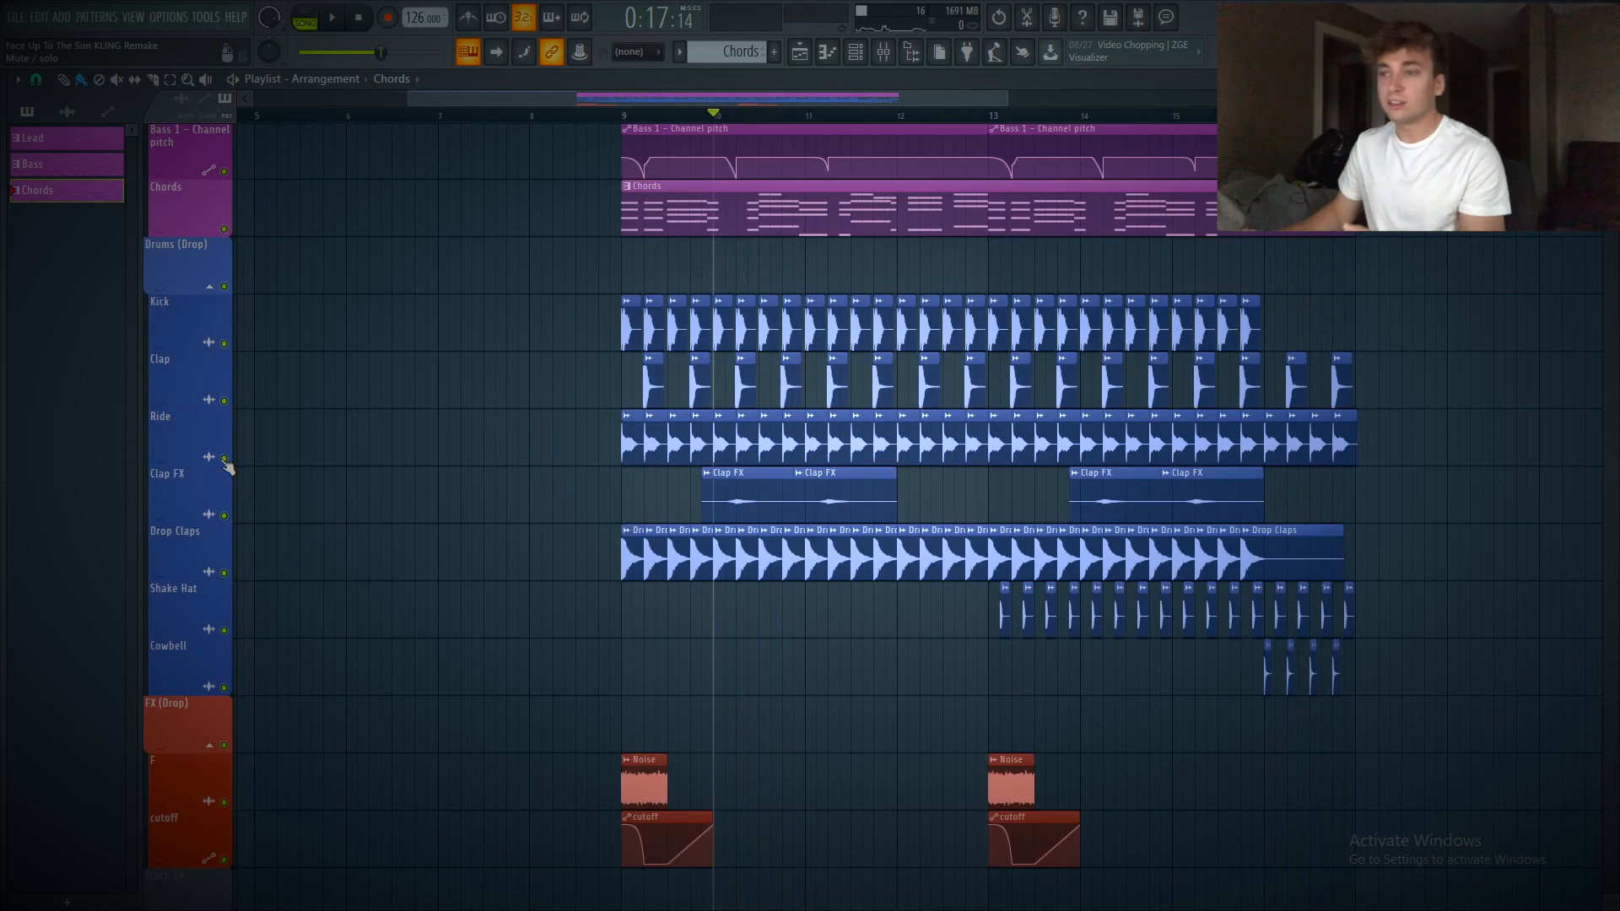
# Isolate the Noise track with its cutoff automation and audition them from bar 9
pyautogui.keyDown('ctrl'); pyautogui.click(223, 285); pyautogui.keyUp('ctrl')
pyautogui.keyDown('ctrl'); pyautogui.click(224, 801); pyautogui.keyUp('ctrl')
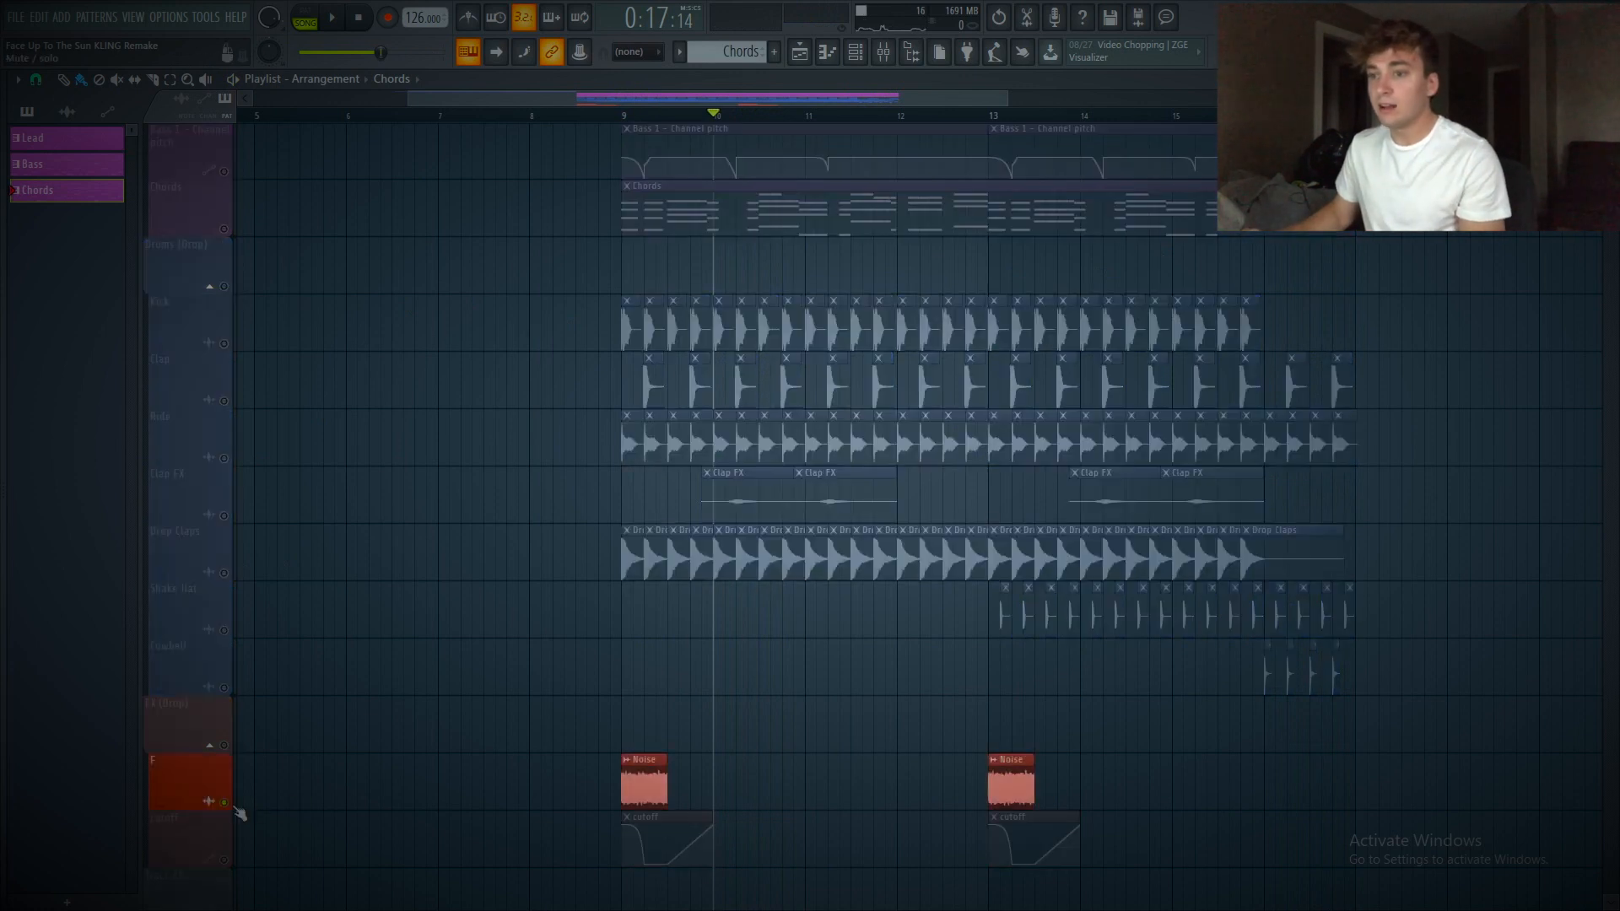
pyautogui.click(224, 862)
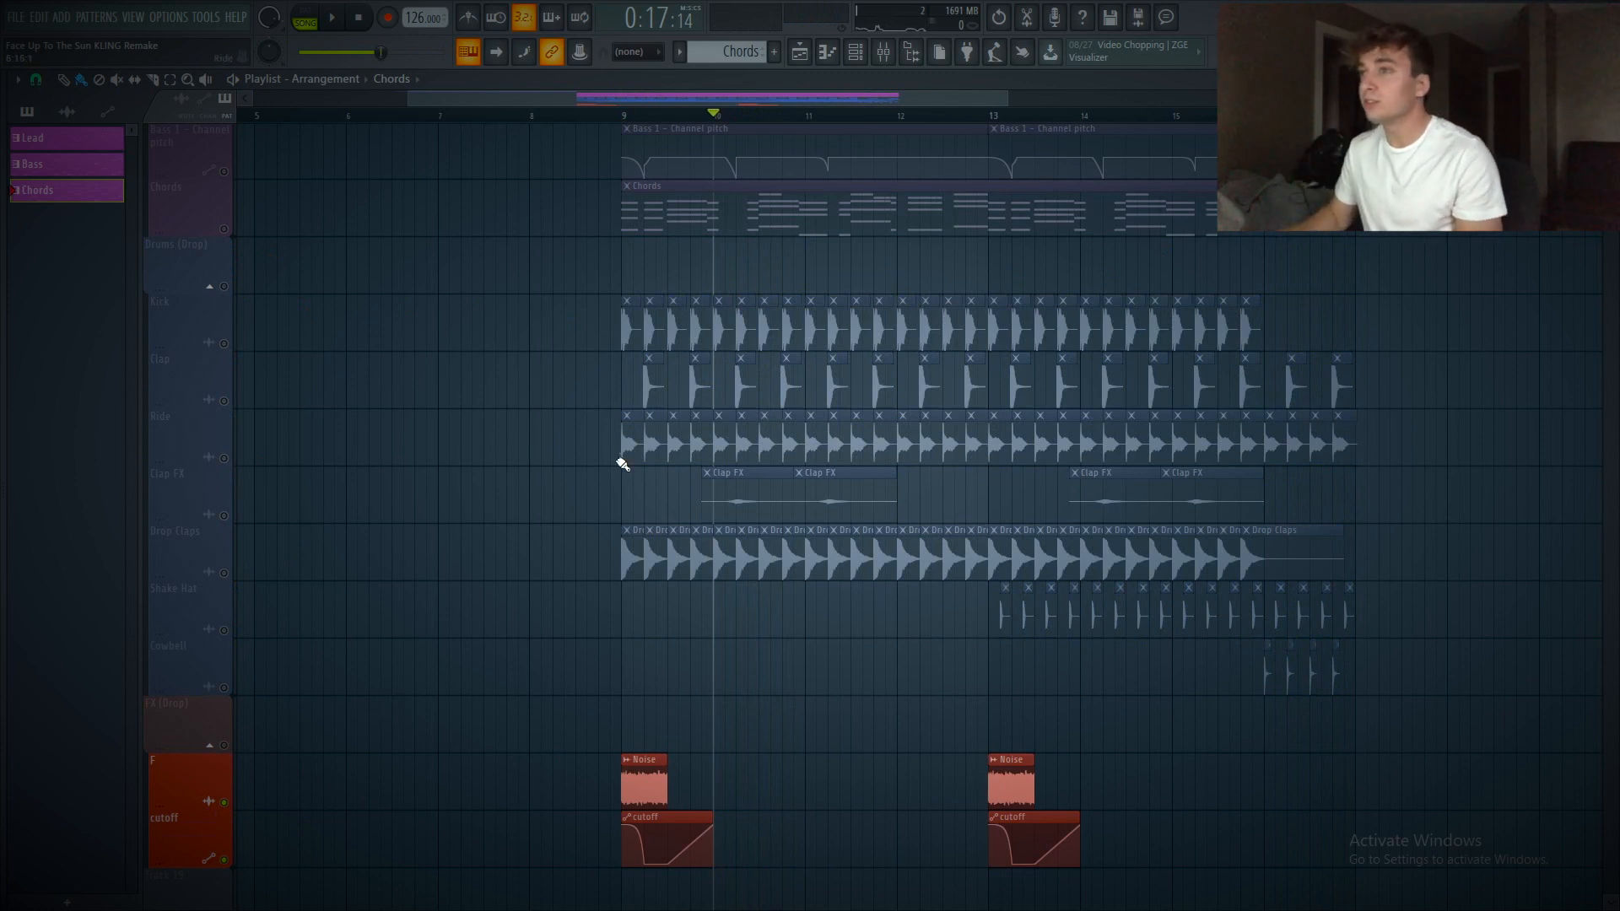
pyautogui.click(623, 114)
pyautogui.press('space')
pyautogui.press('space')
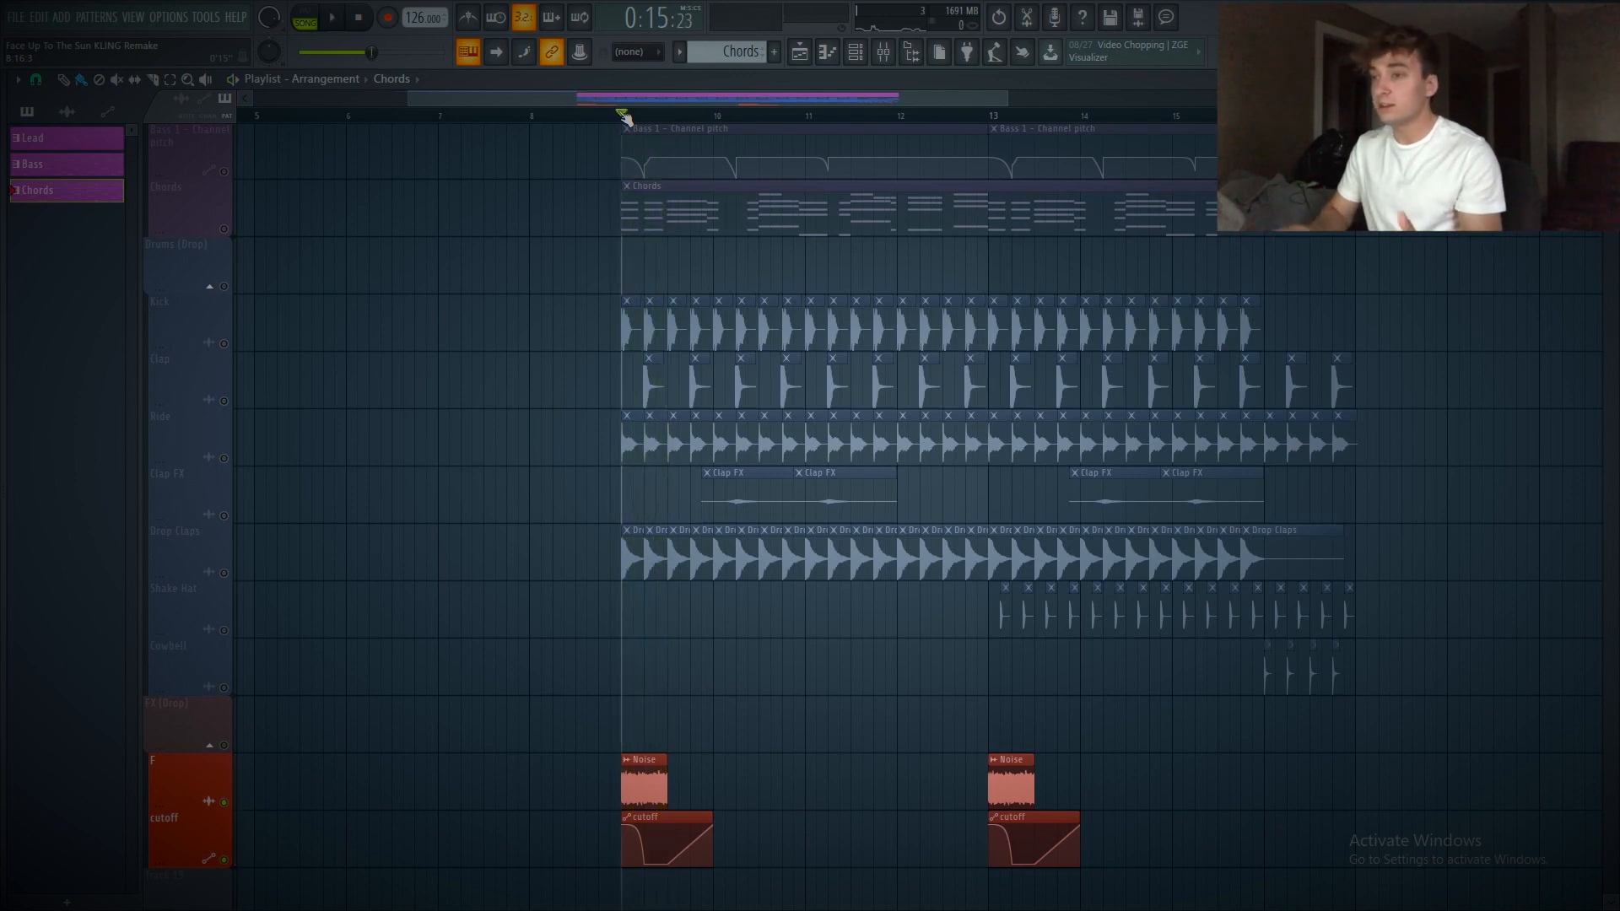
# Solo the Drums (Drop) group and examine its mixer tracks during playback
pyautogui.click(228, 289)
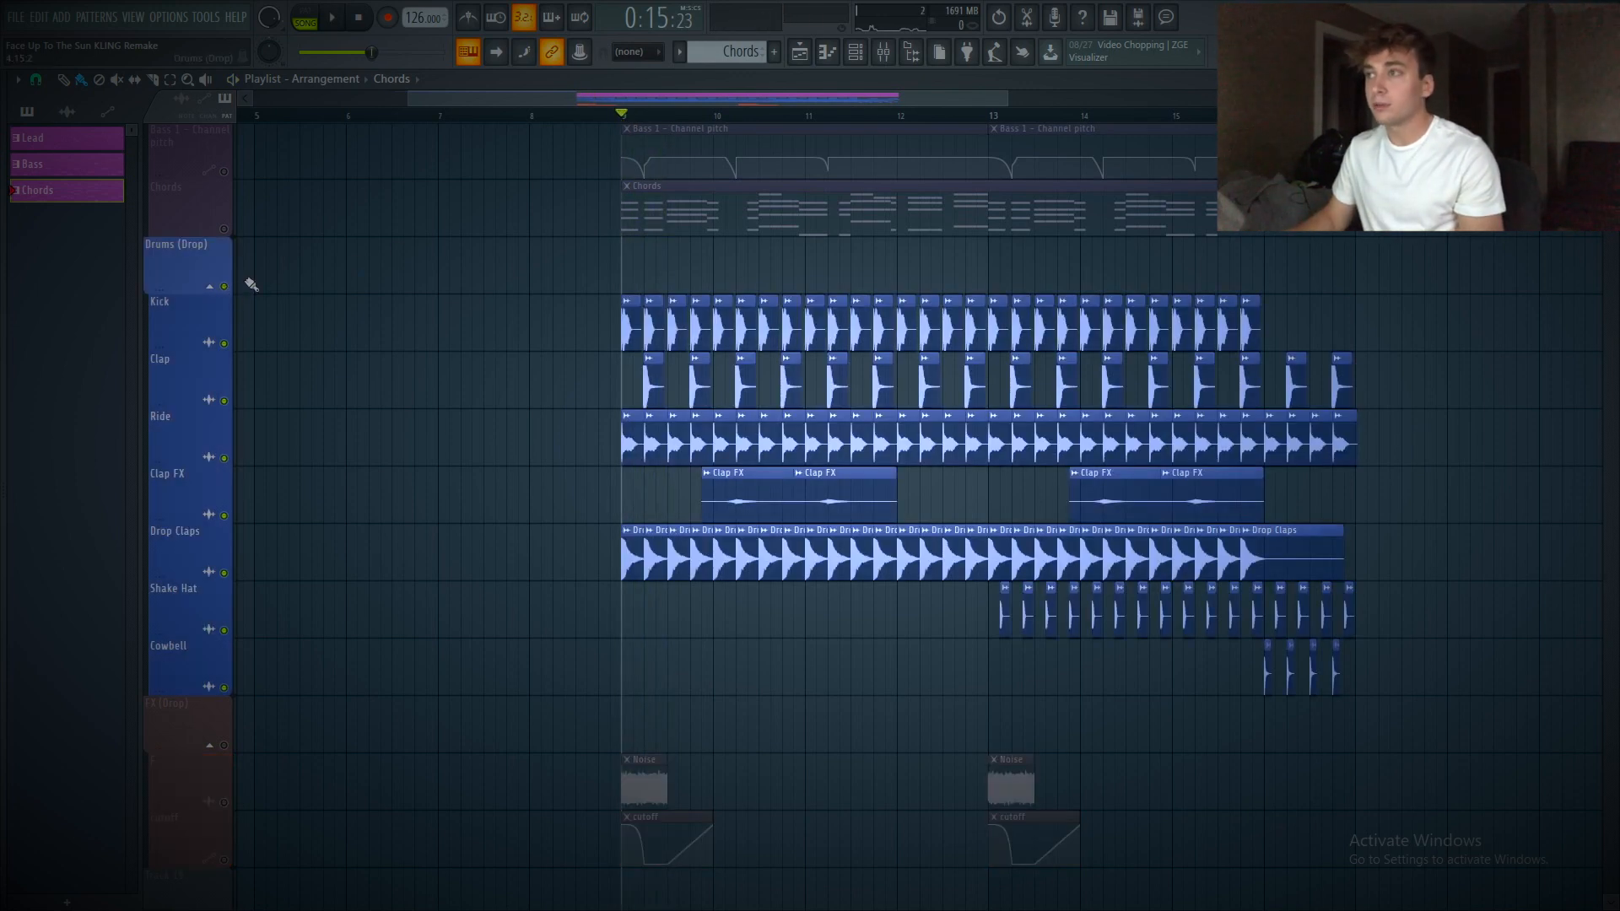
pyautogui.click(883, 51)
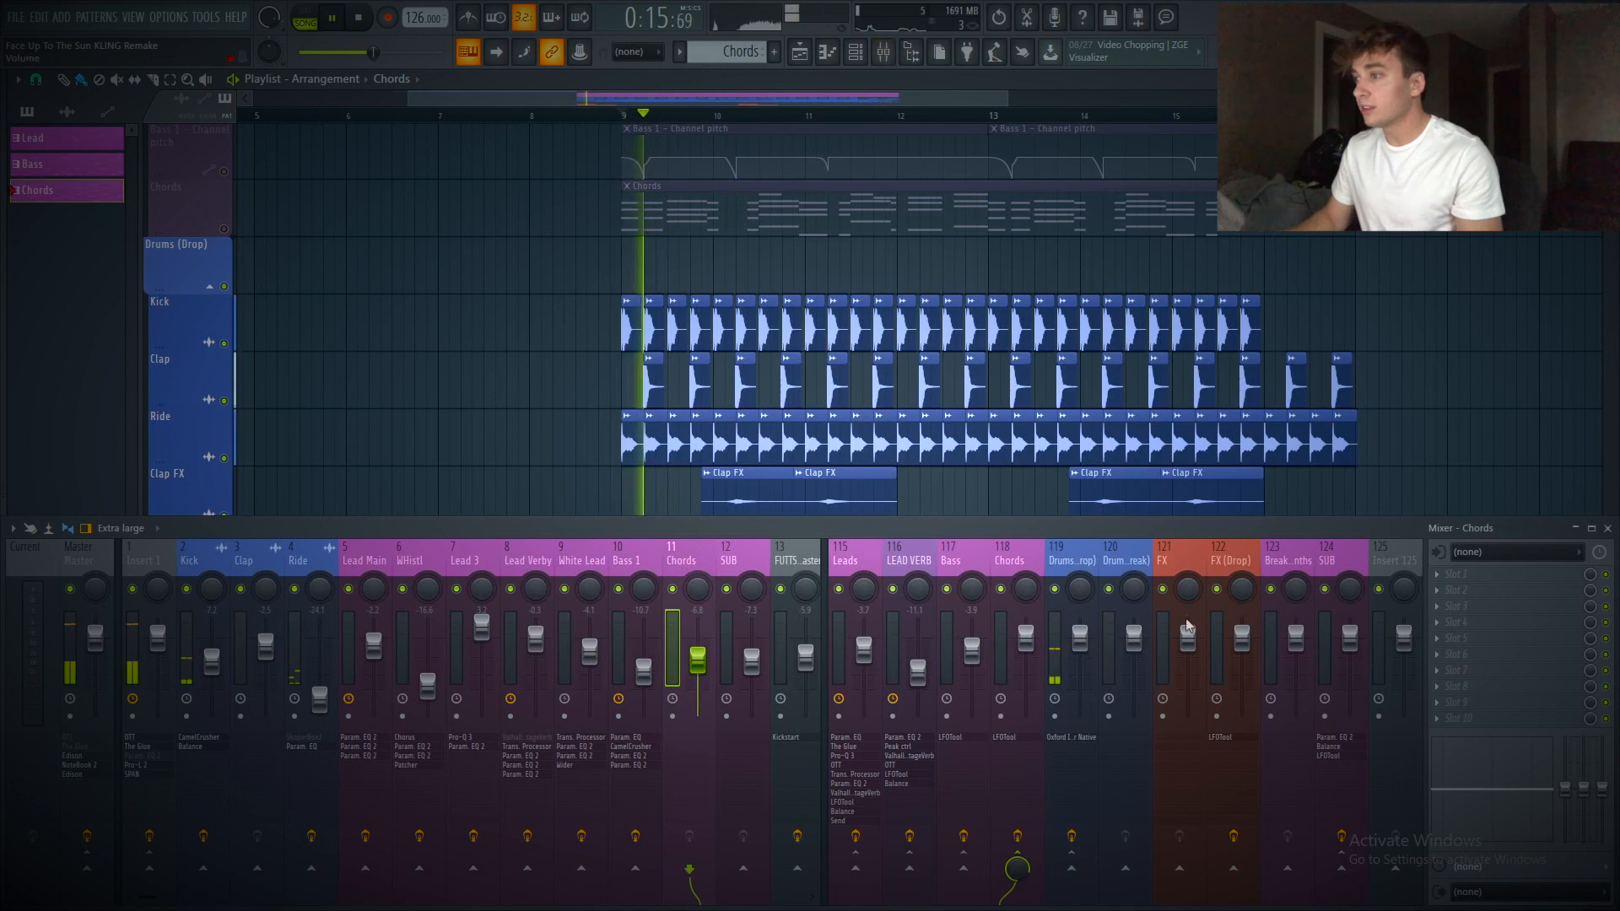